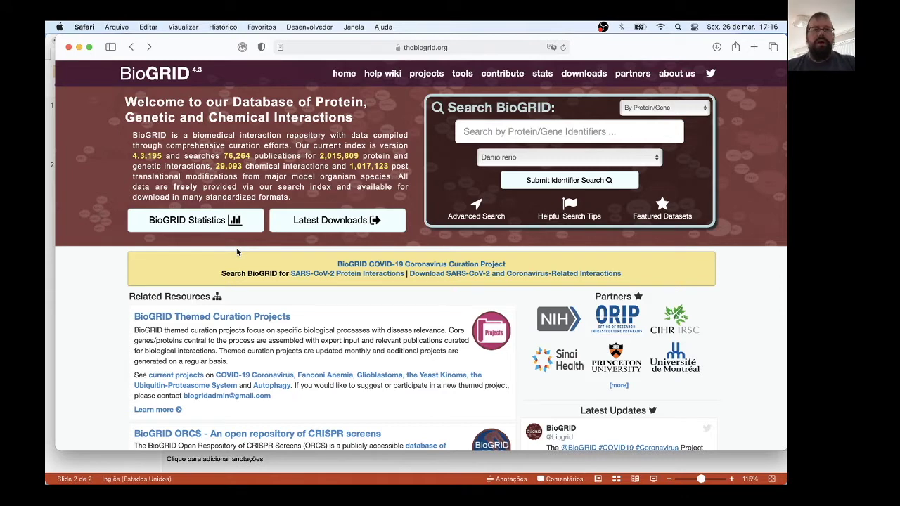
# Open BioGRID's download repository and the 4.3.195 release file listing.
pyautogui.click(584, 74)
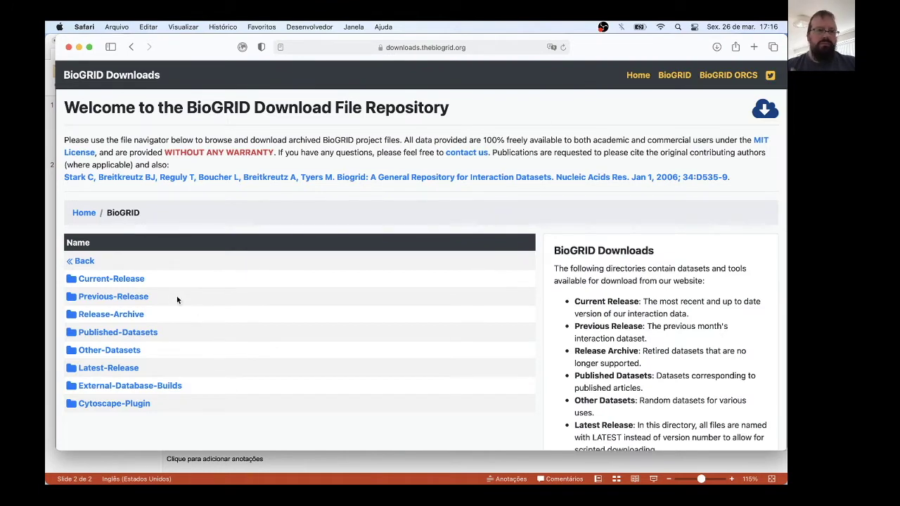
pyautogui.click(126, 281)
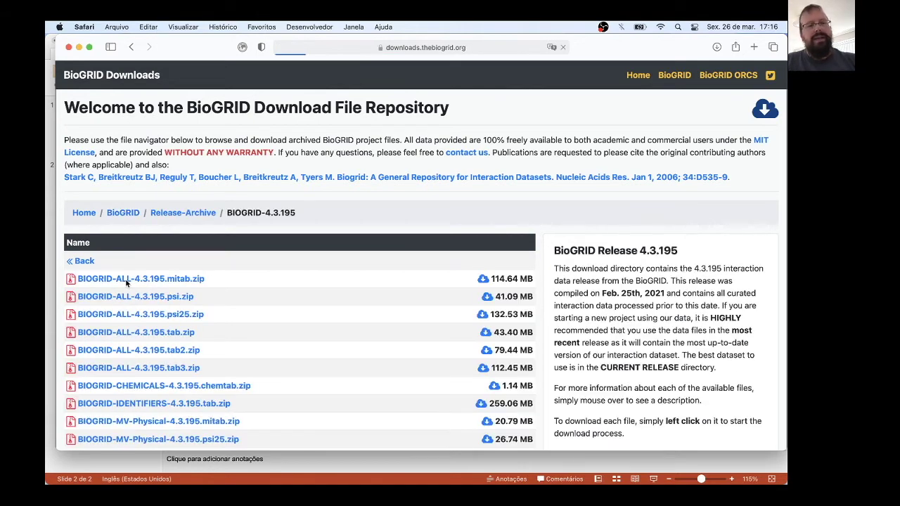
pyautogui.scroll(-2, 358, 284)
pyautogui.scroll(-4, 359, 284)
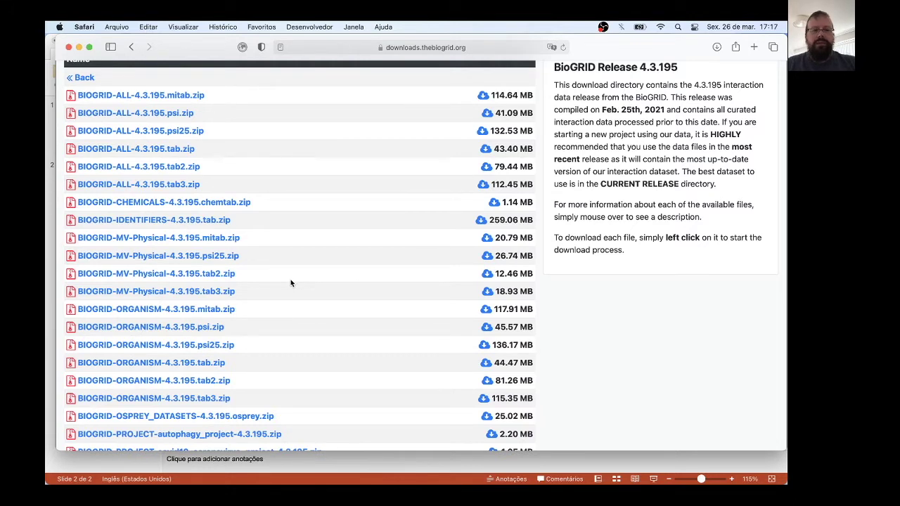
# Open the download page for BIOGRID-MV-Physical-4.3.195.tab2.zip.
pyautogui.moveTo(172, 275)
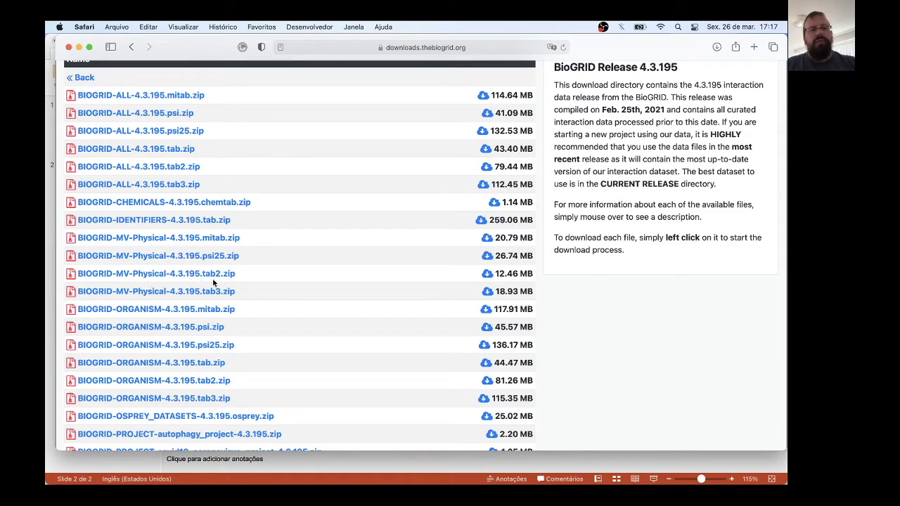
pyautogui.moveTo(202, 298)
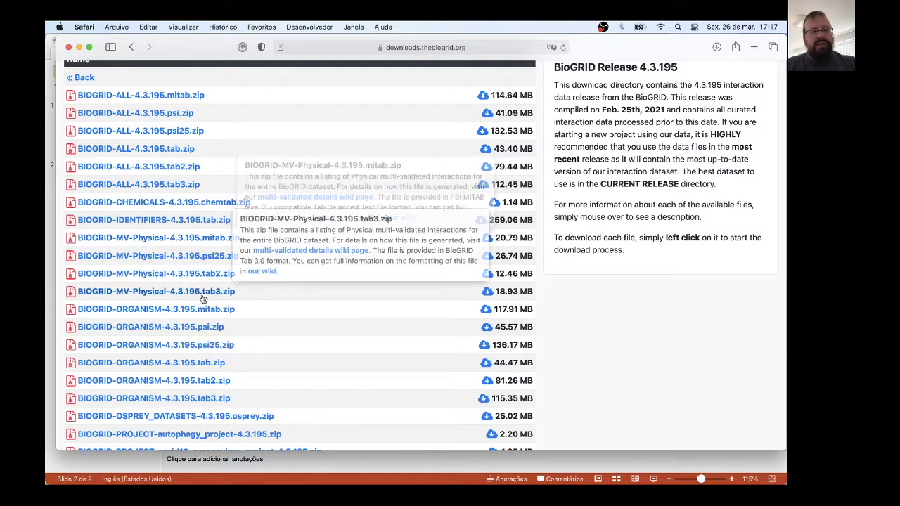
pyautogui.moveTo(204, 280)
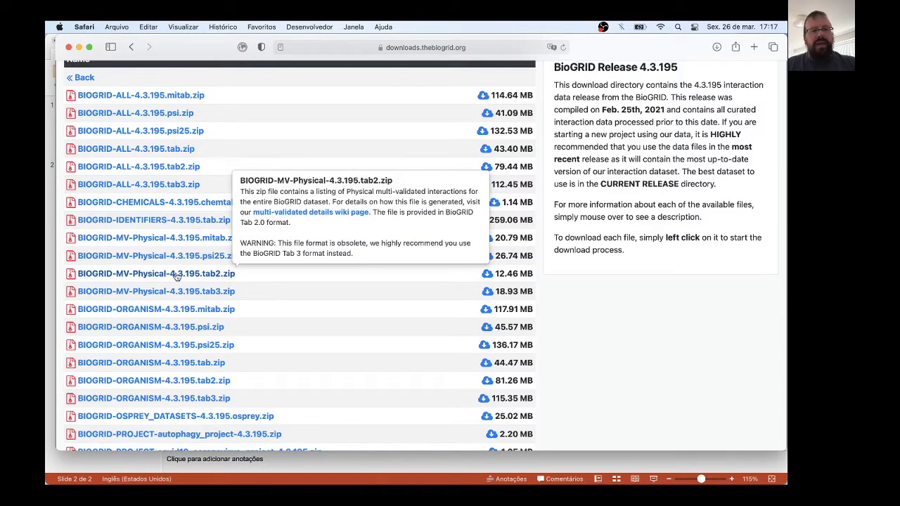
pyautogui.scroll(-3, 177, 275)
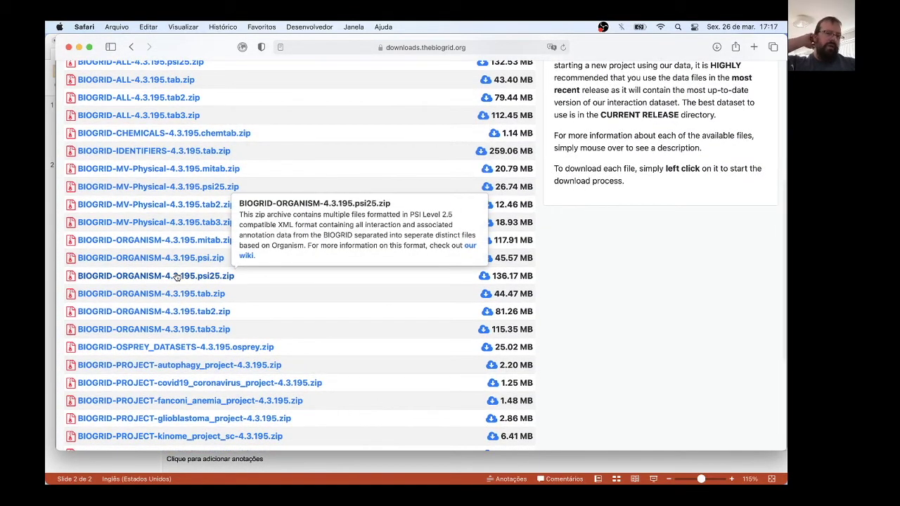
pyautogui.scroll(3, 176, 275)
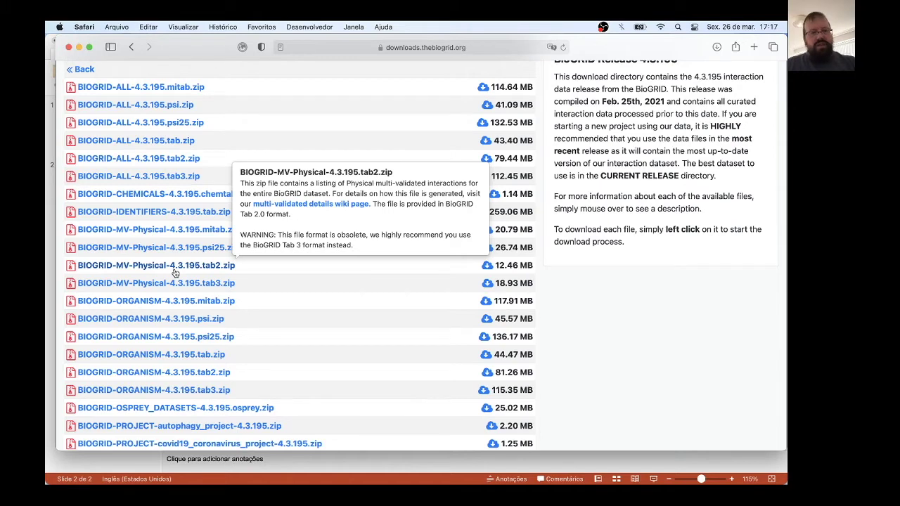
pyautogui.click(176, 273)
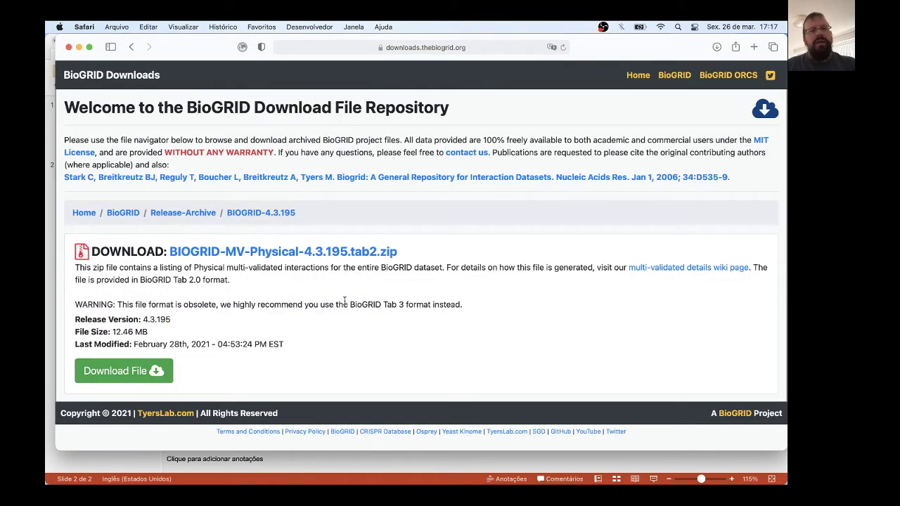
pyautogui.press('super+Tab')
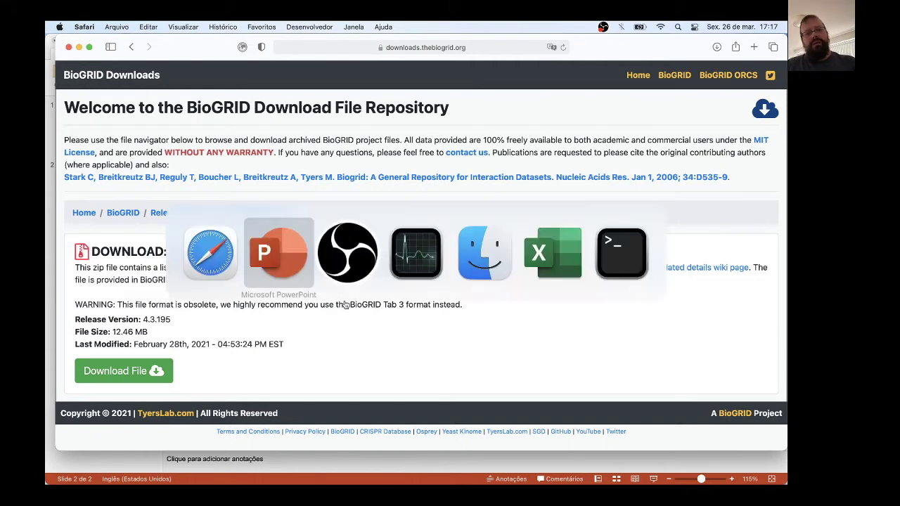
# Select the unzipped BIOGRID-MV-Physical-4.3.195.tab2.txt in Finder's 0_data folder.
pyautogui.press('super+Tab')
pyautogui.press('super+Tab')
pyautogui.press('super+Tab')
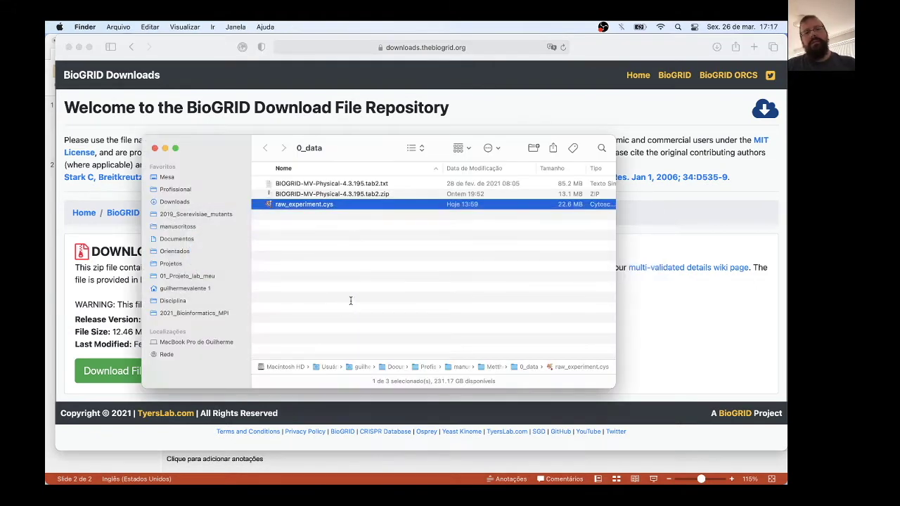
pyautogui.click(360, 196)
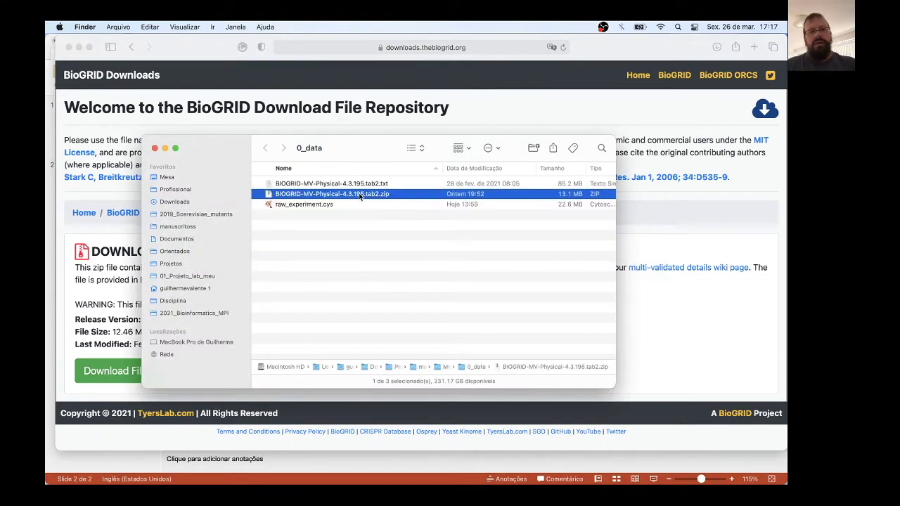
pyautogui.press('Up')
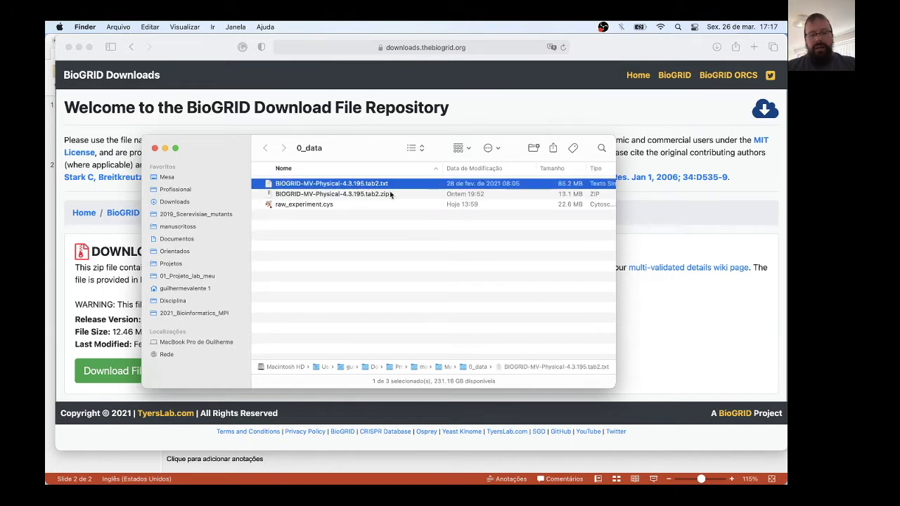
# Launch Cytoscape 3.8.2 into an empty new session from the Dock.
pyautogui.moveTo(291, 485)
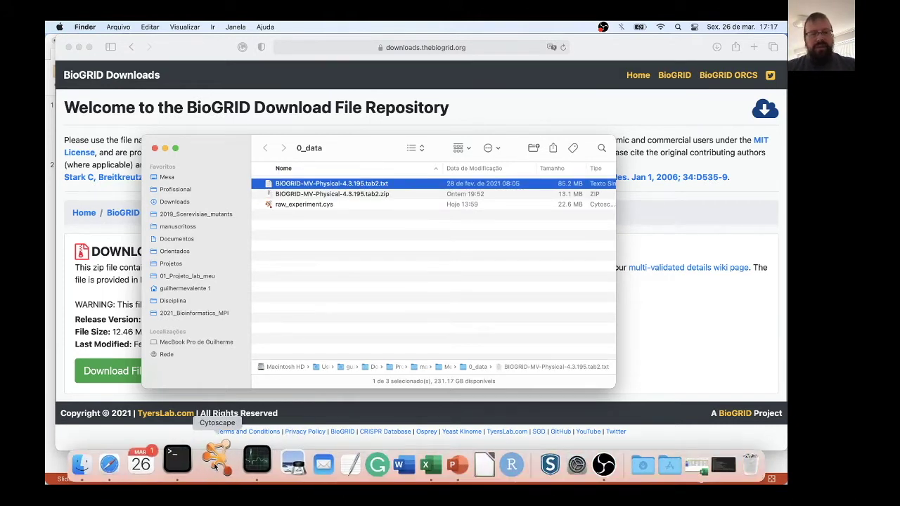
pyautogui.click(216, 476)
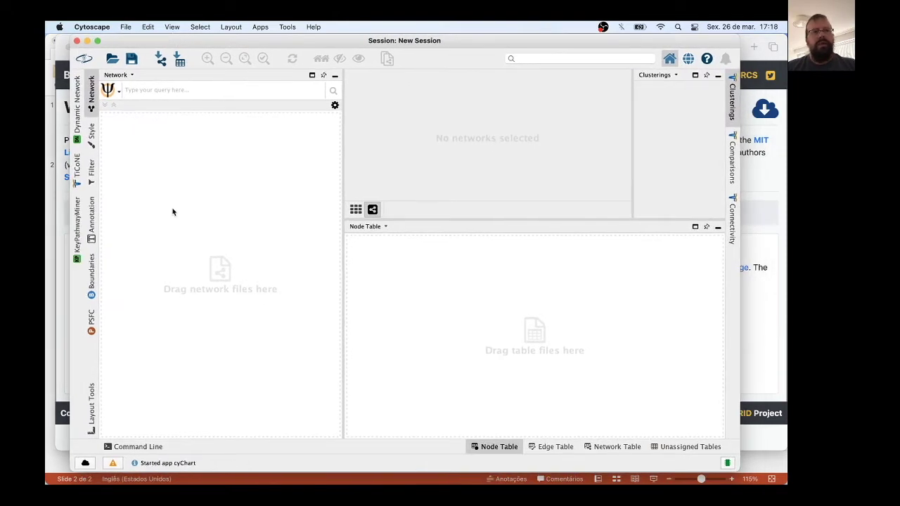
pyautogui.click(125, 26)
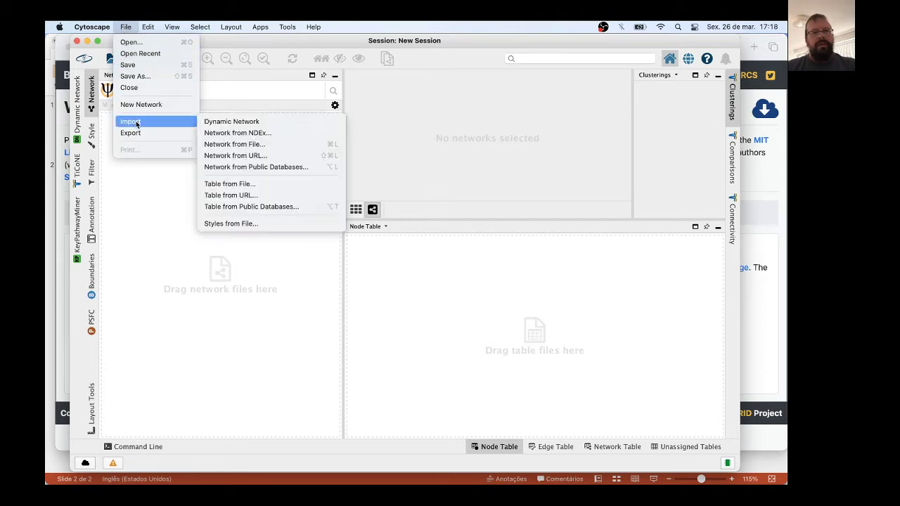
# Import BIOGRID-MV-Physical-4.3.195.tab2.txt with File > Import > Network from File to preview its columns.
pyautogui.moveTo(136, 121)
pyautogui.moveTo(225, 125)
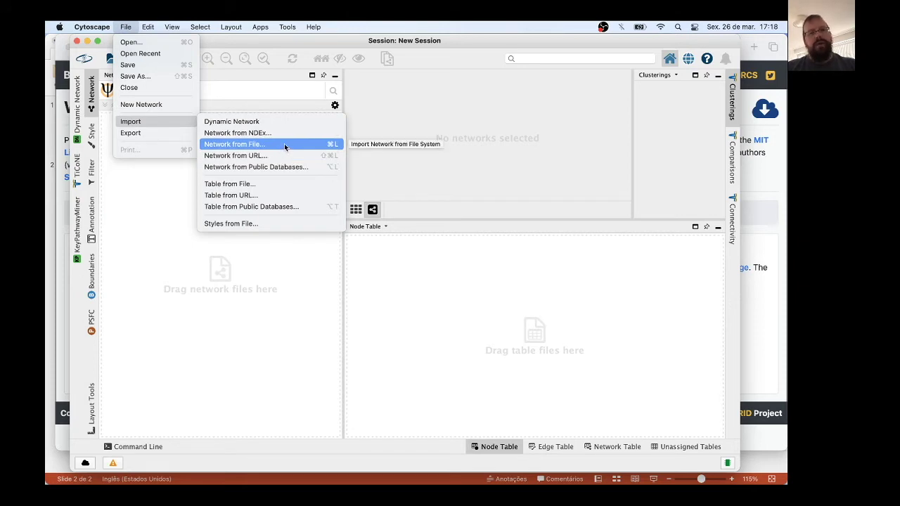
pyautogui.click(284, 145)
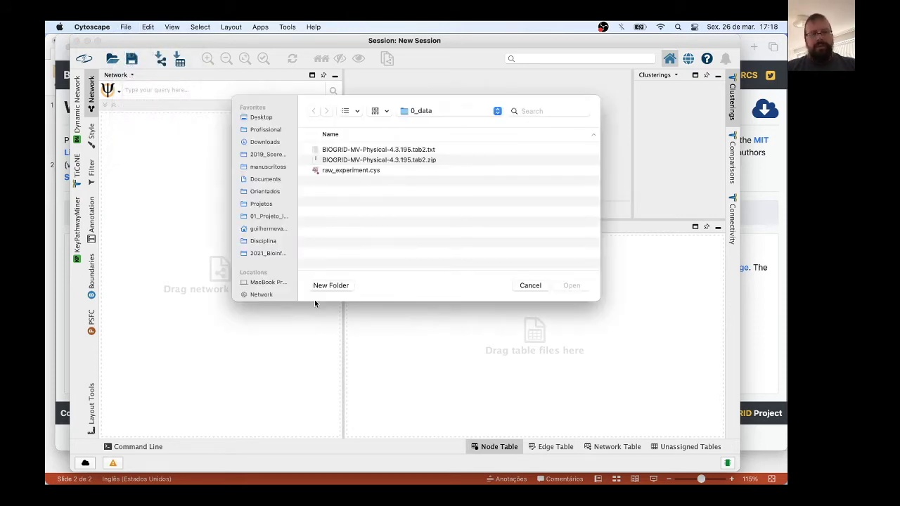
pyautogui.click(365, 150)
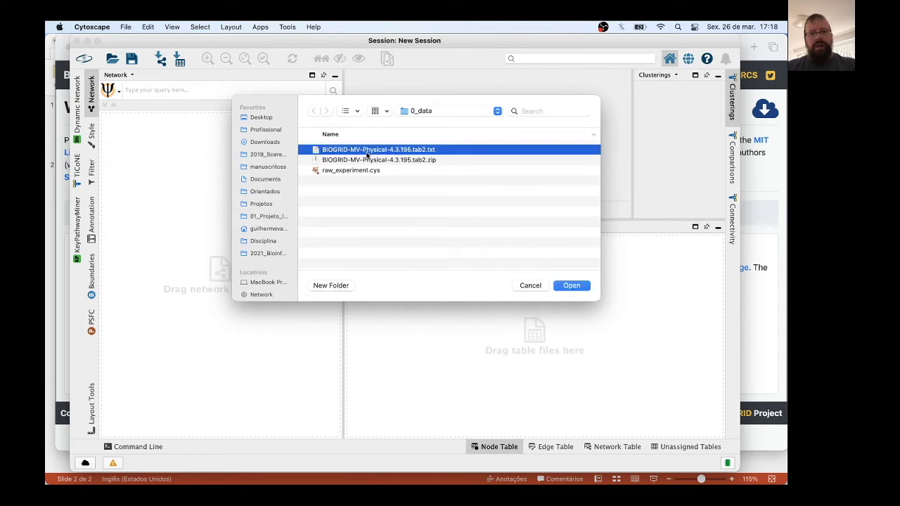
pyautogui.click(571, 286)
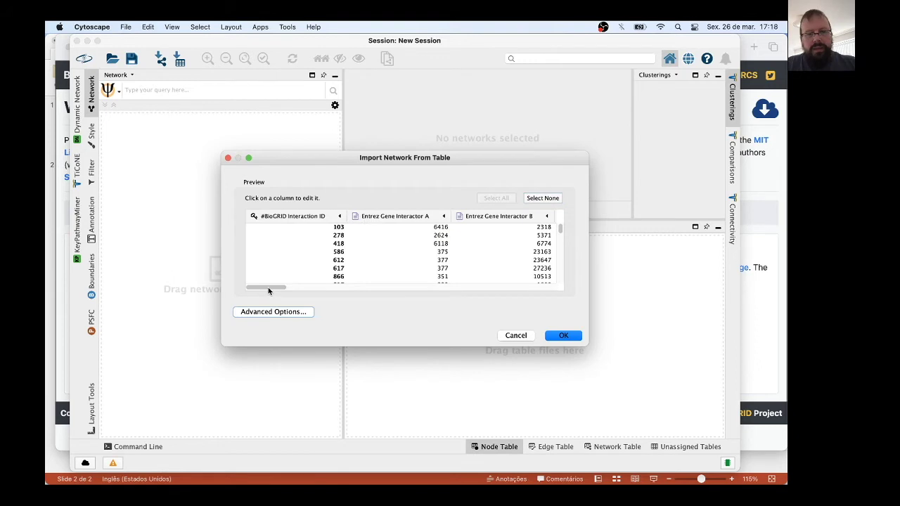
# Set Official Symbol Interactor A as source nodes and Official Symbol Interactor B as target nodes.
pyautogui.moveTo(271, 289); pyautogui.dragTo(189, 307)
pyautogui.moveTo(266, 285); pyautogui.dragTo(347, 290)
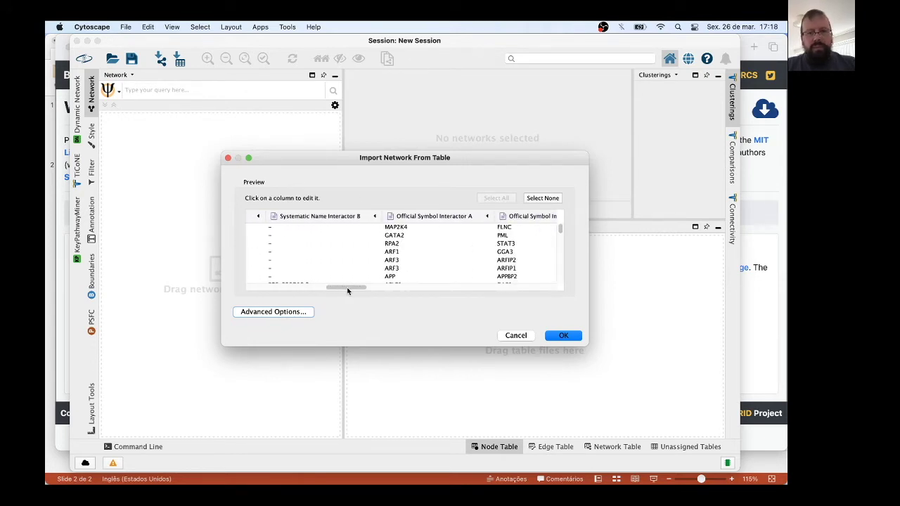
pyautogui.moveTo(347, 290); pyautogui.dragTo(363, 291)
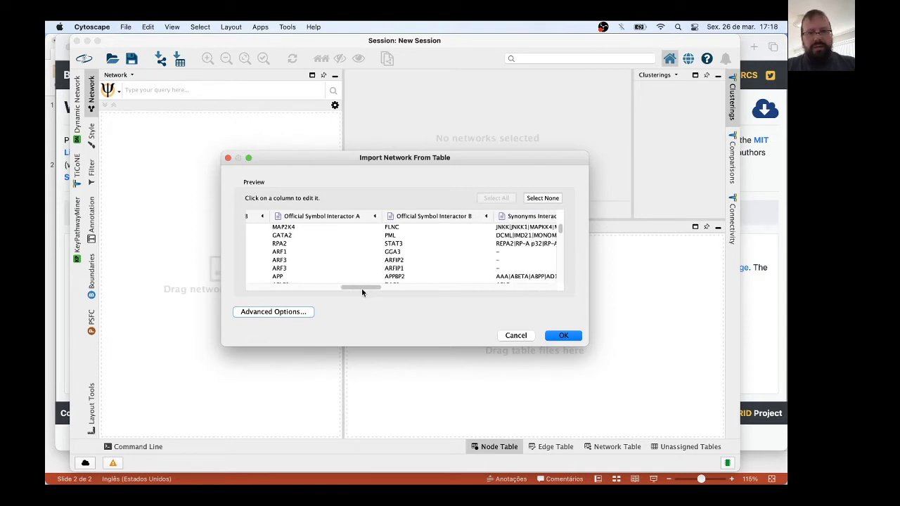
pyautogui.click(347, 221)
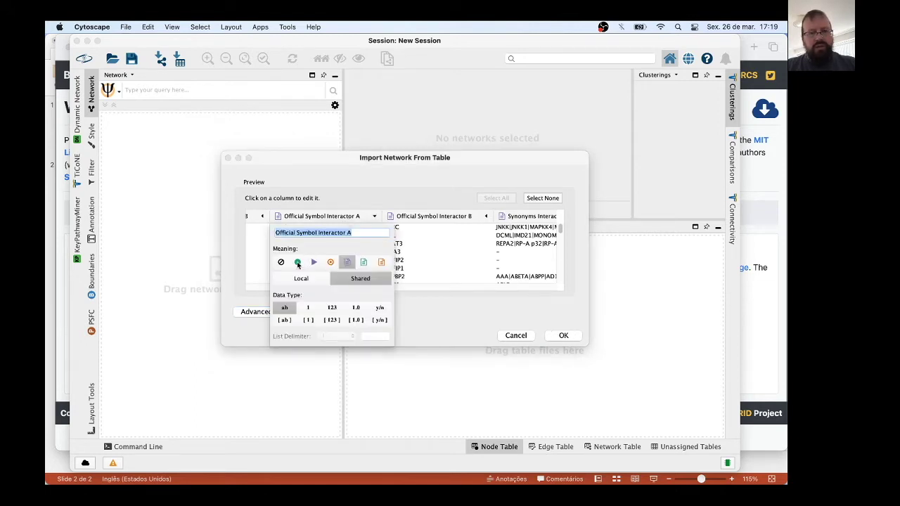
pyautogui.click(297, 263)
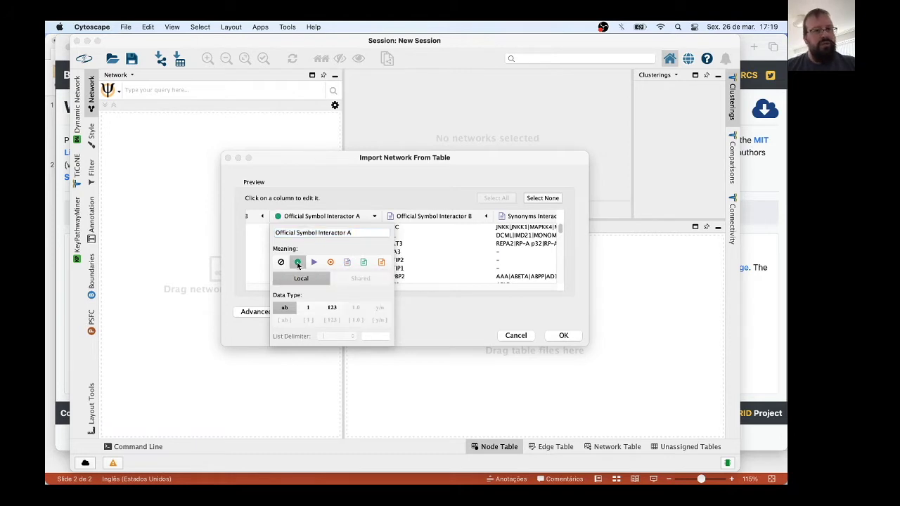
pyautogui.click(428, 221)
pyautogui.click(428, 220)
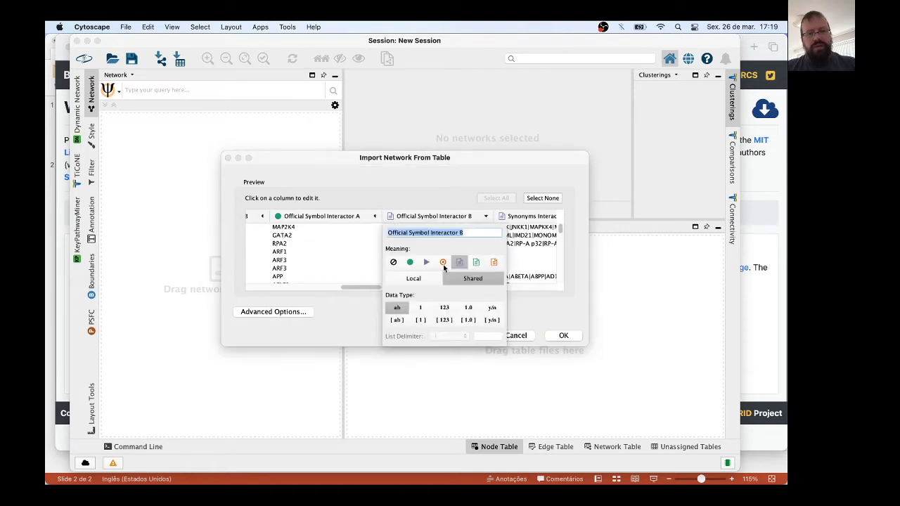
pyautogui.click(443, 263)
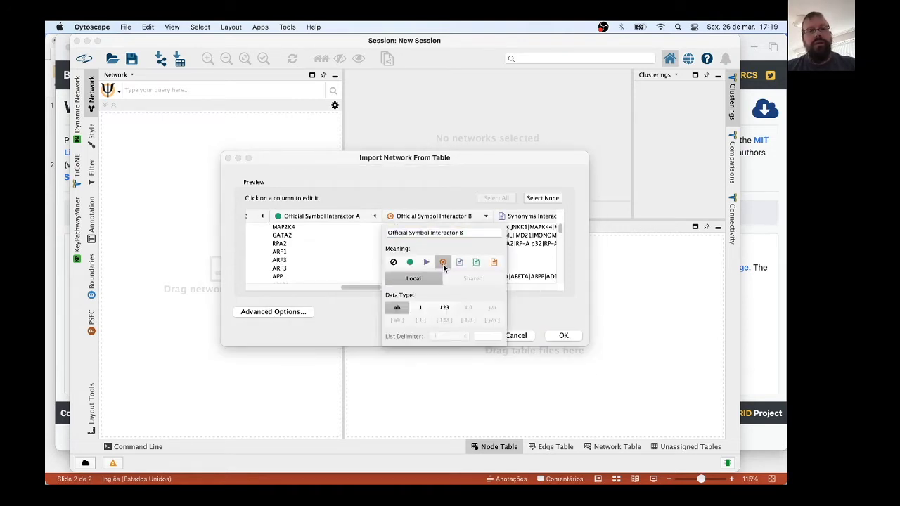
pyautogui.click(395, 198)
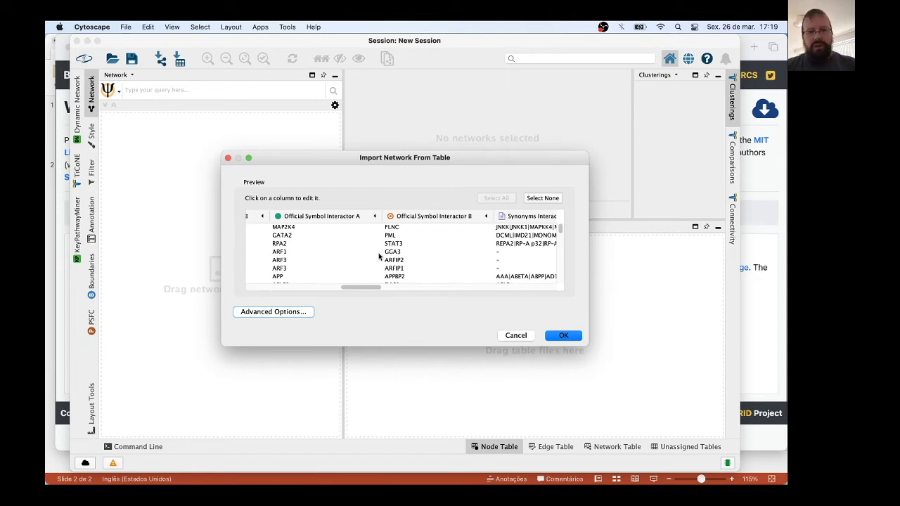
# Mark Experimental System Type as the edge interaction type and confirm the network import.
pyautogui.moveTo(364, 288); pyautogui.dragTo(432, 289)
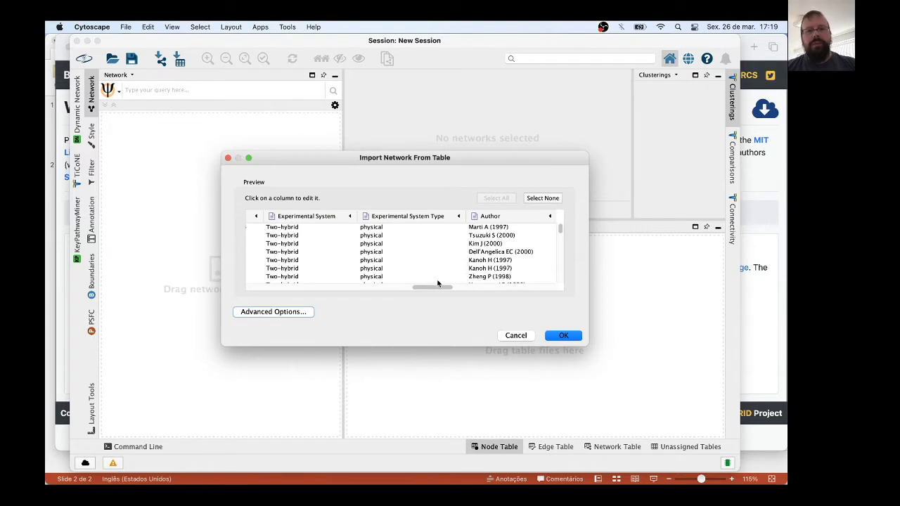
pyautogui.click(419, 219)
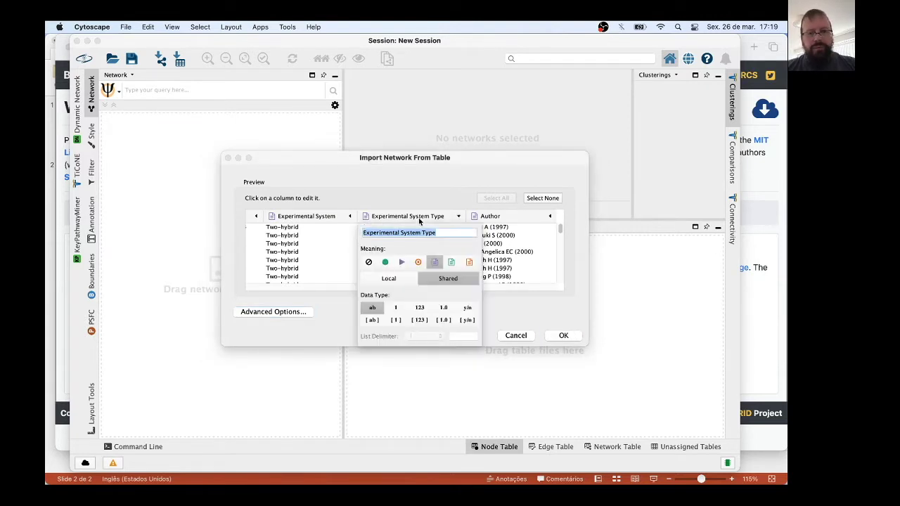
pyautogui.click(419, 220)
pyautogui.moveTo(559, 229); pyautogui.dragTo(572, 150)
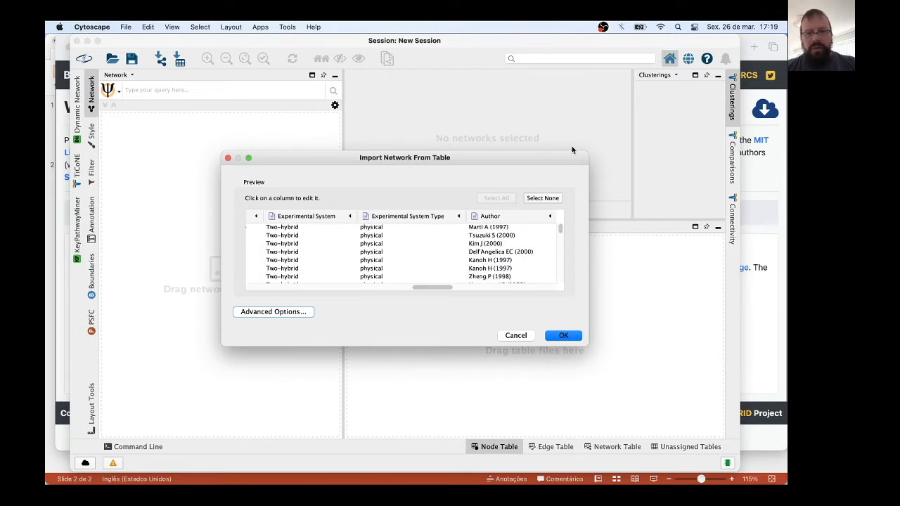
pyautogui.click(400, 216)
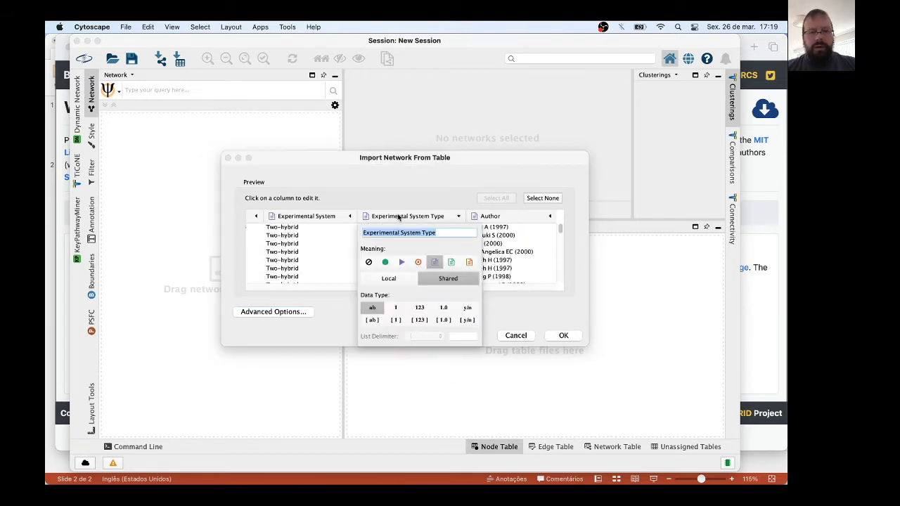
pyautogui.click(399, 265)
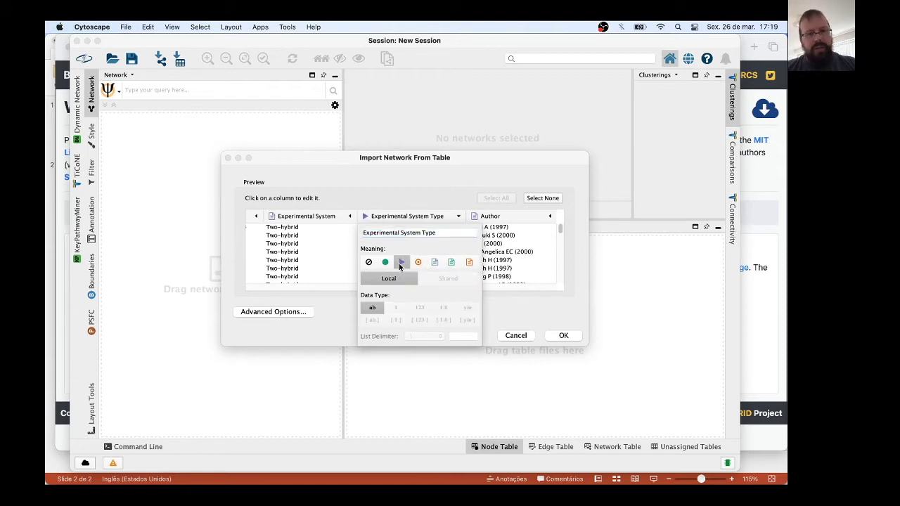
pyautogui.click(334, 305)
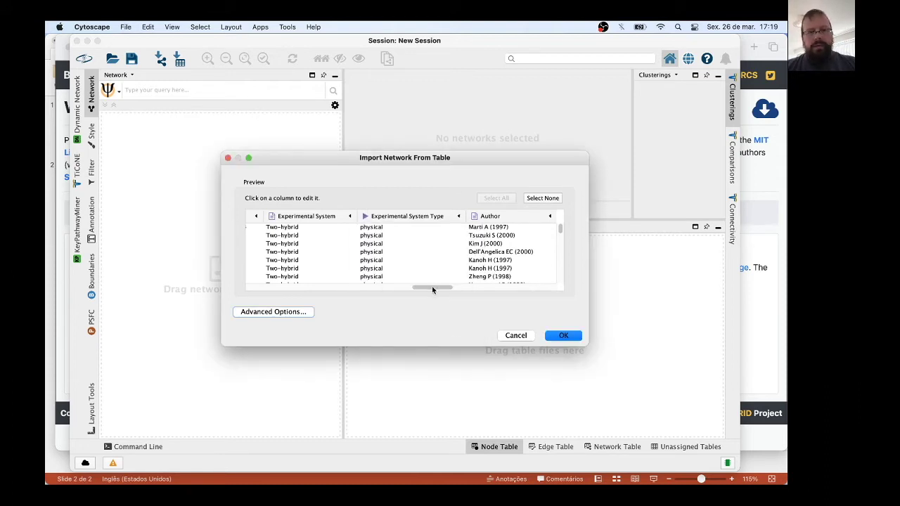
pyautogui.moveTo(433, 288); pyautogui.dragTo(495, 288)
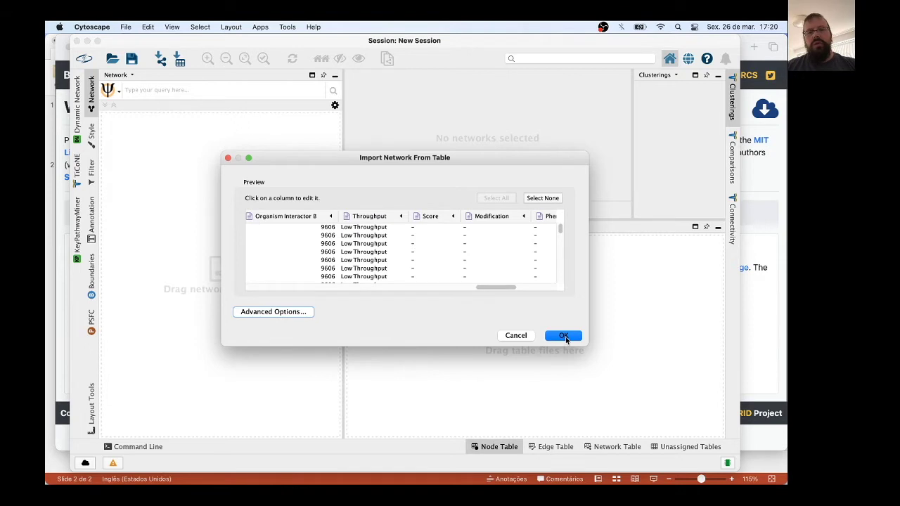
pyautogui.click(563, 336)
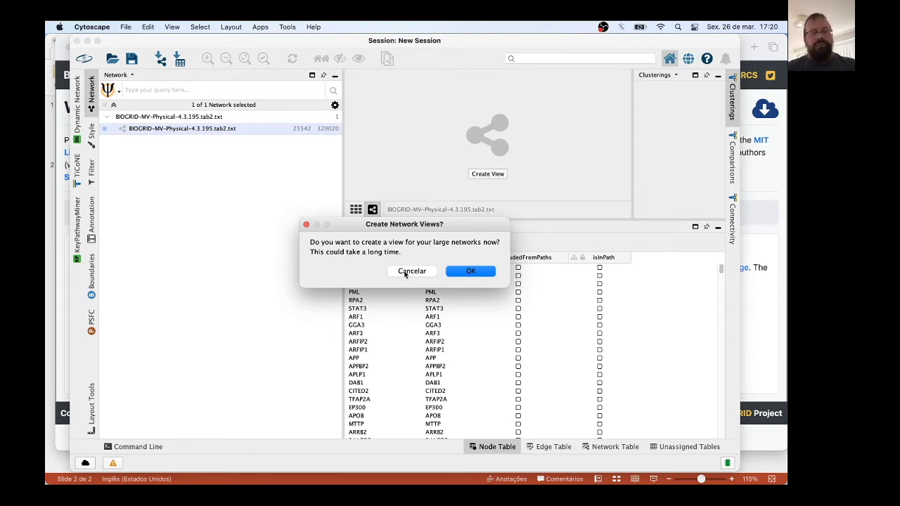
# Decline creating a view for the 25542-node, 329020-edge network.
pyautogui.click(410, 271)
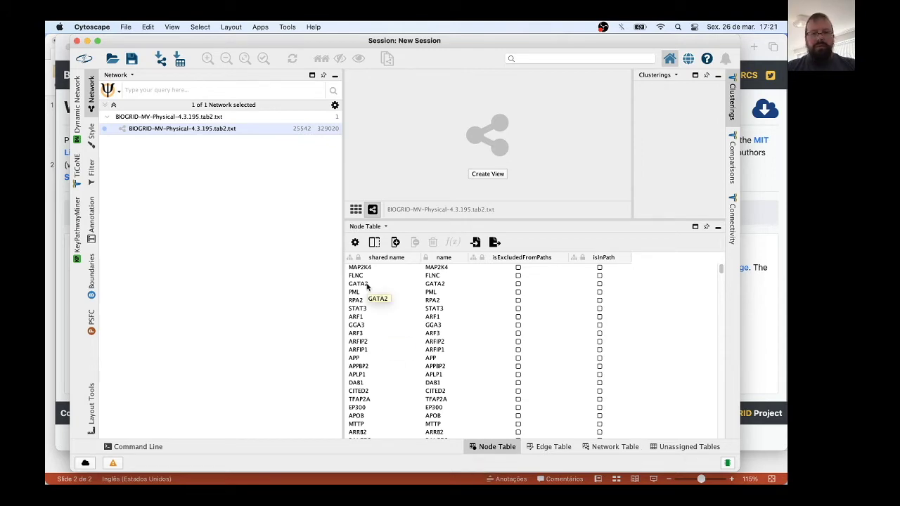
pyautogui.scroll(-15, 366, 286)
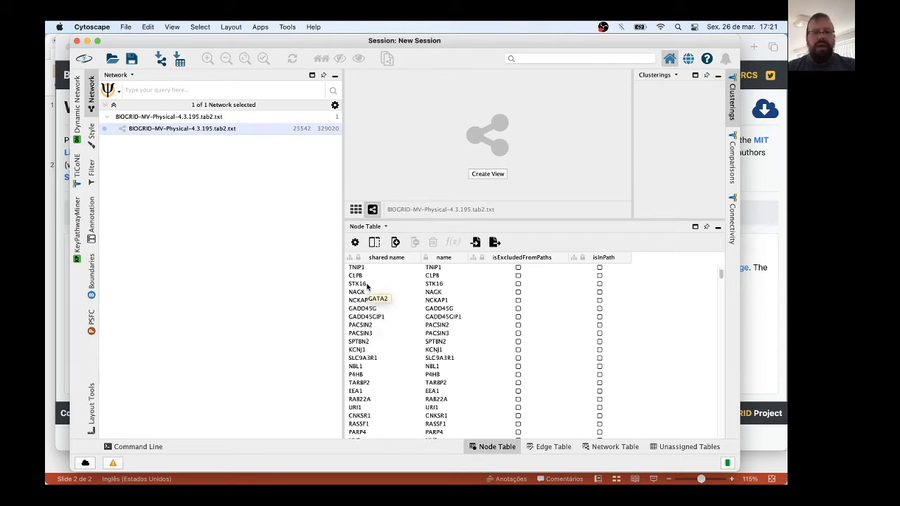
pyautogui.scroll(10, 366, 286)
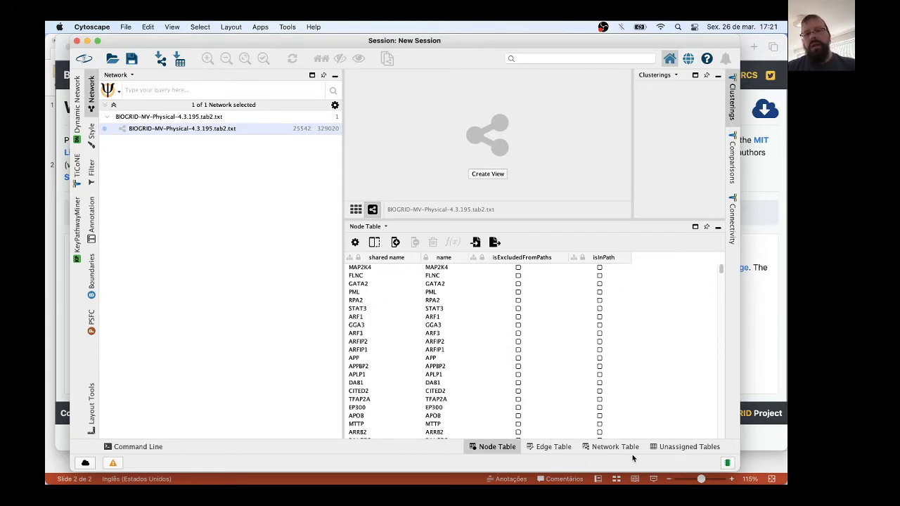
# Switch to the Edge Table and widen the window to show Pubmed ID, organism and throughput columns.
pyautogui.click(548, 448)
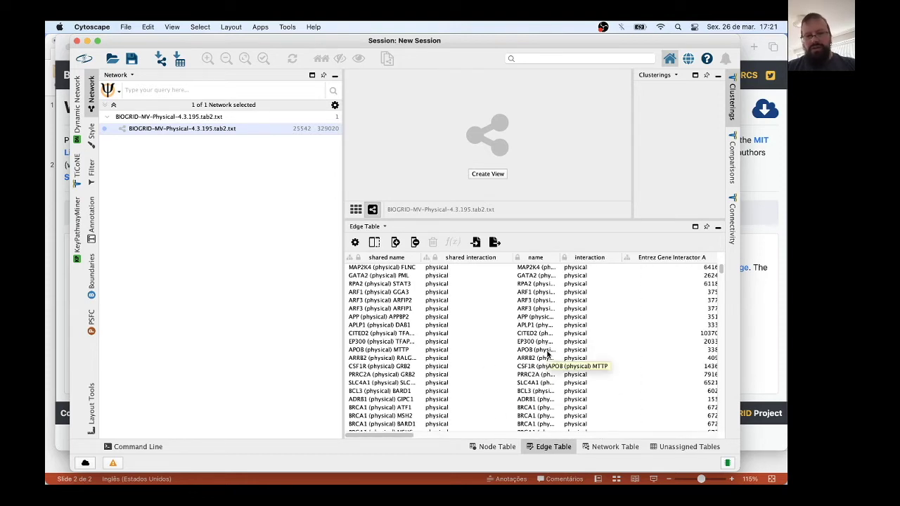
pyautogui.hscroll(15, 427, 317)
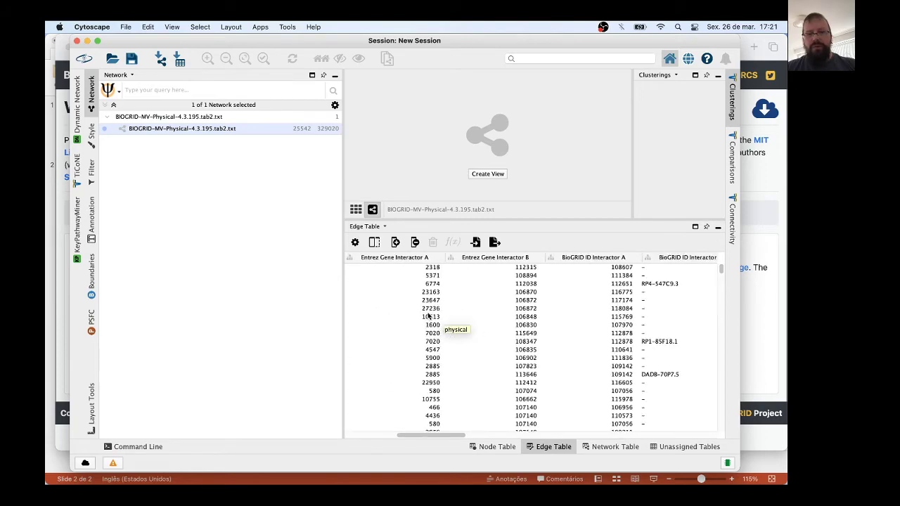
pyautogui.hscroll(10, 427, 318)
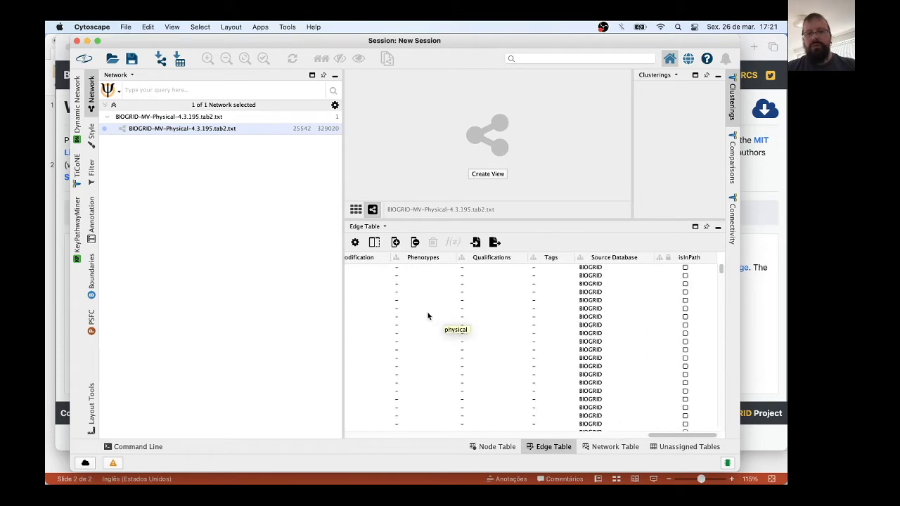
pyautogui.hscroll(-15, 427, 318)
pyautogui.hscroll(-15, 428, 317)
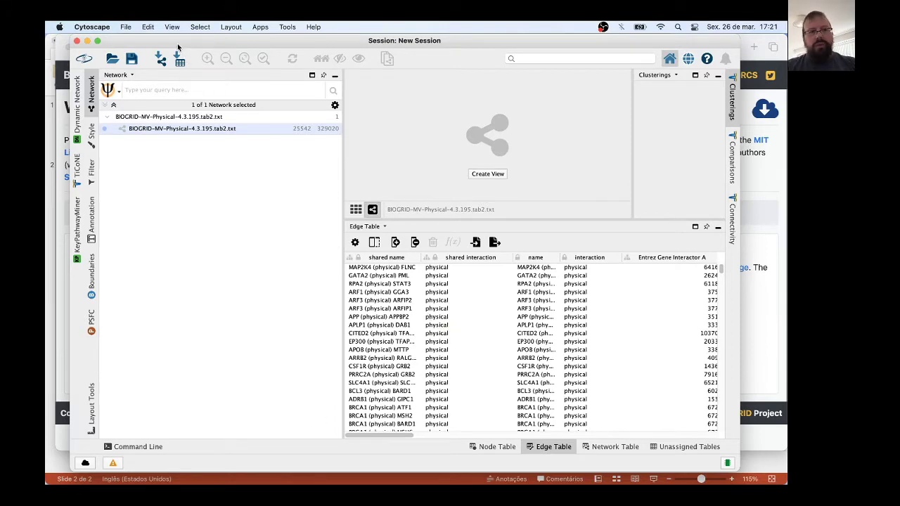
pyautogui.moveTo(182, 40); pyautogui.dragTo(162, 40)
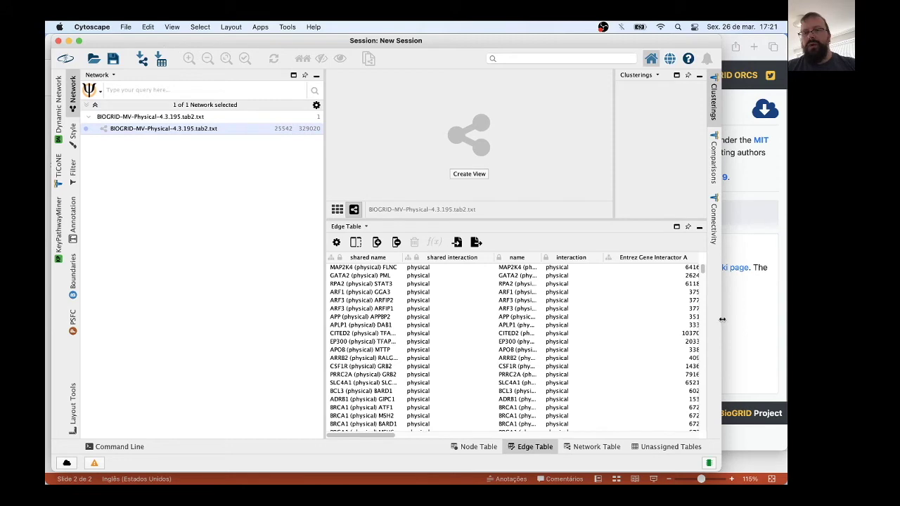
pyautogui.moveTo(774, 322); pyautogui.dragTo(787, 322)
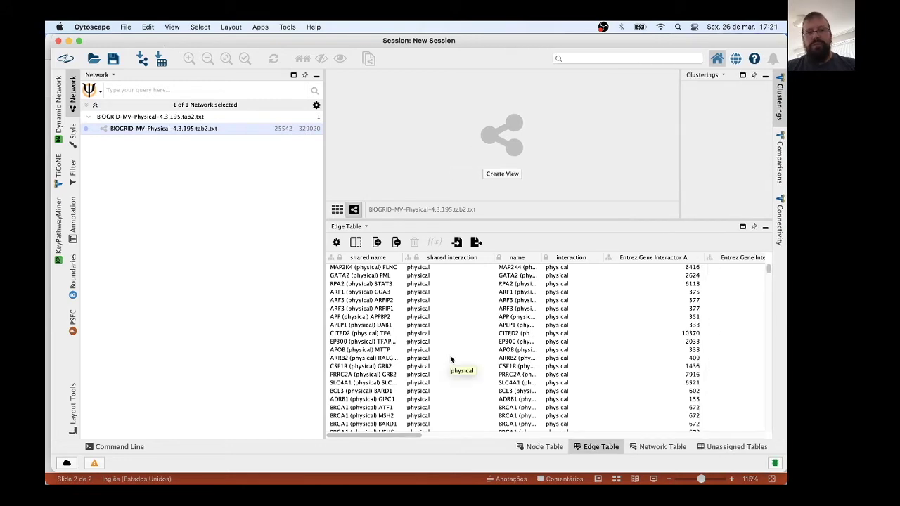
pyautogui.hscroll(10, 451, 359)
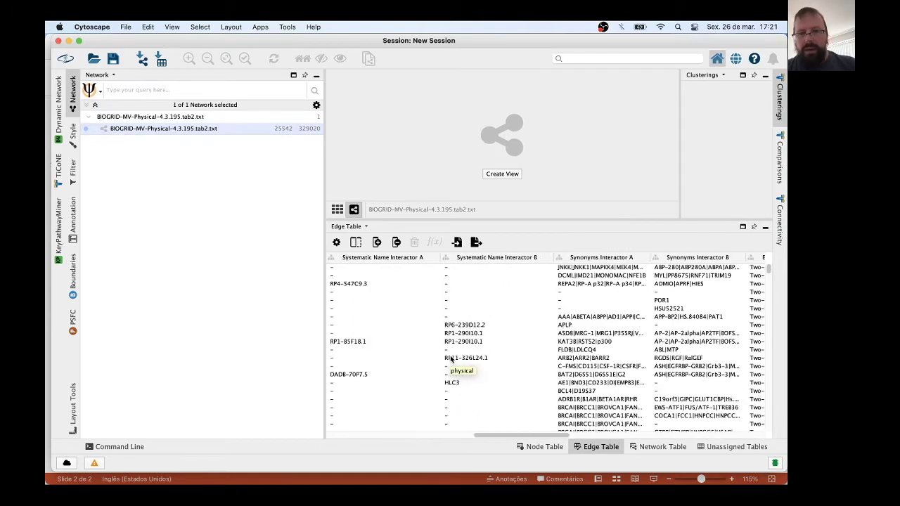
pyautogui.hscroll(-5, 451, 359)
pyautogui.hscroll(-5, 451, 360)
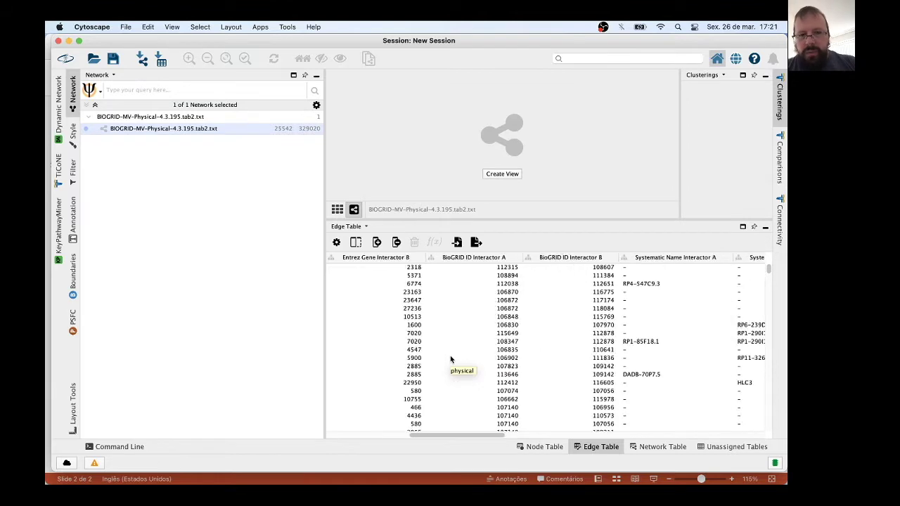
pyautogui.hscroll(3, 451, 359)
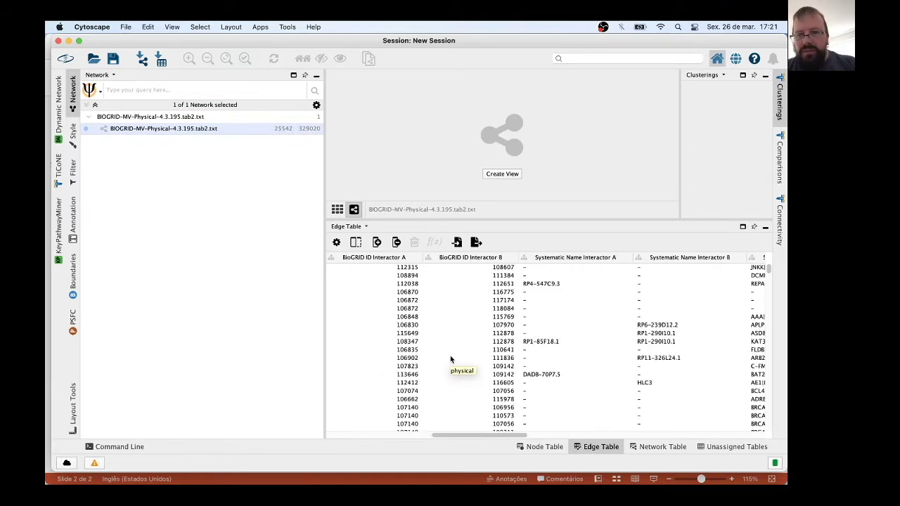
pyautogui.moveTo(472, 437); pyautogui.dragTo(638, 439)
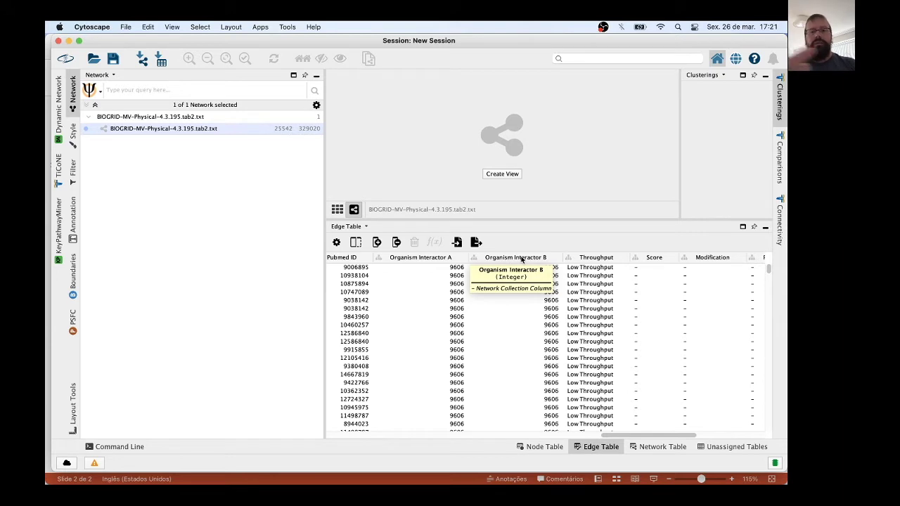
pyautogui.click(451, 271)
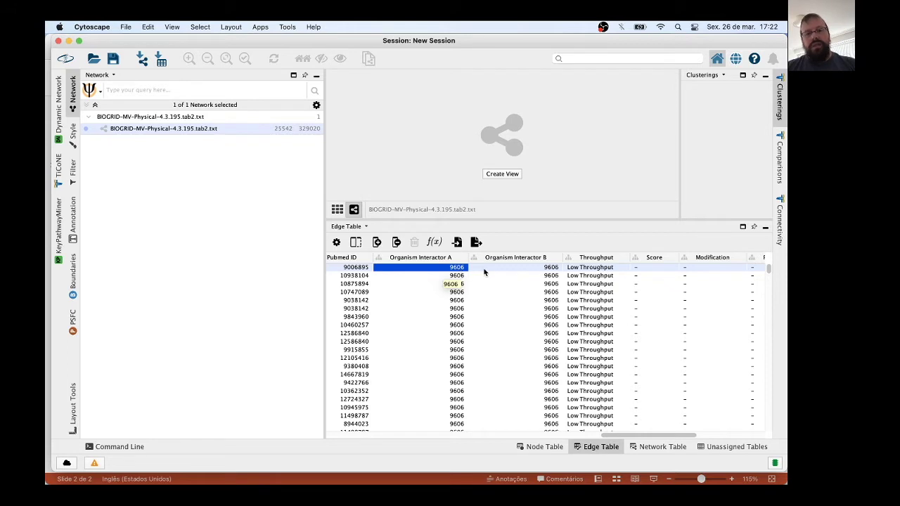
pyautogui.click(484, 268)
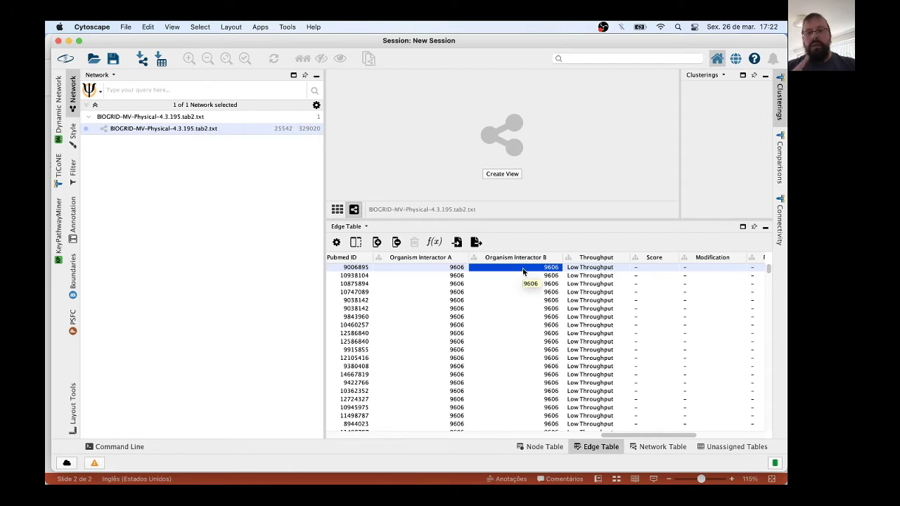
pyautogui.moveTo(769, 268); pyautogui.dragTo(773, 303)
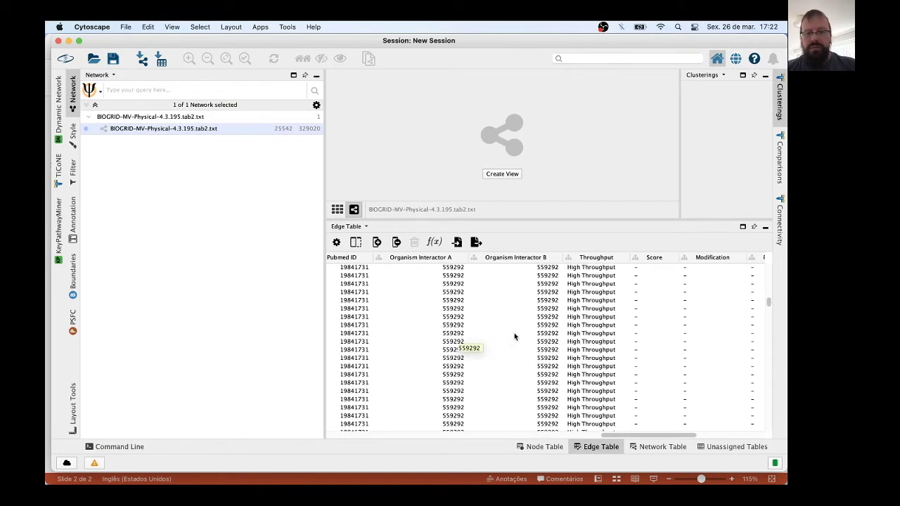
pyautogui.click(567, 338)
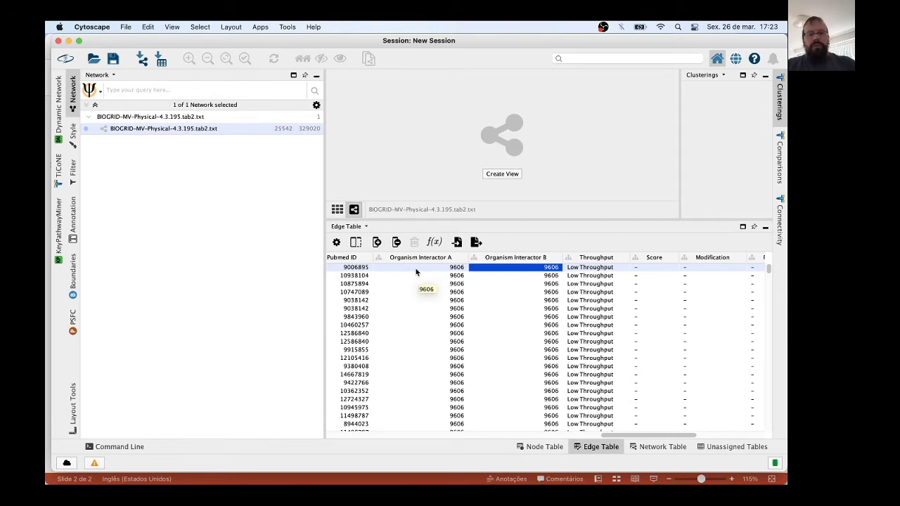
# Search 'taxon id ncbi' in a new Safari tab and open the Home - Taxonomy - NCBI result.
pyautogui.press('super+Tab')
pyautogui.press('super+Tab')
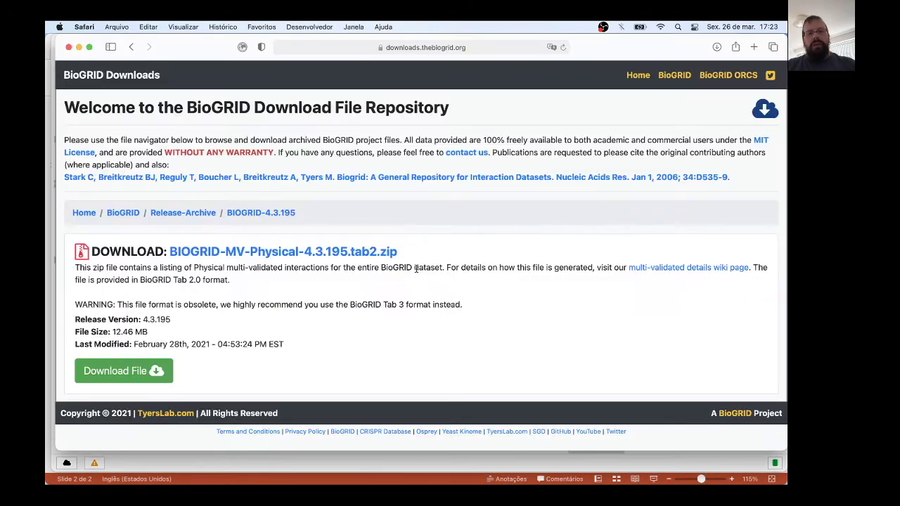
pyautogui.press('super+t')
pyautogui.write('taxon ')
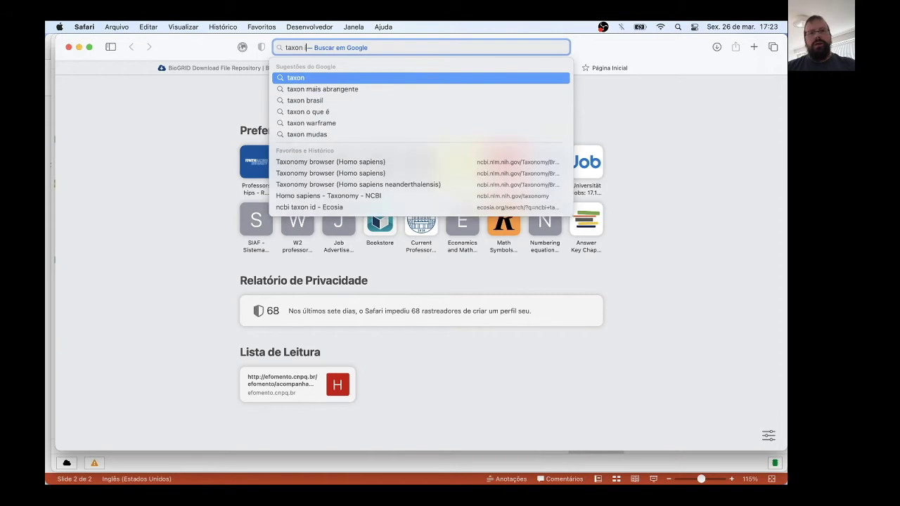
pyautogui.write('id ncbi')
pyautogui.press('Return')
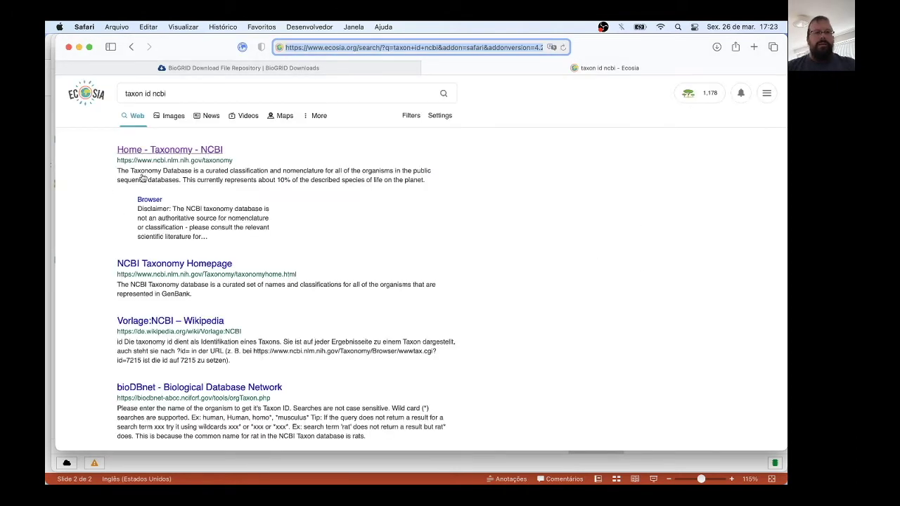
pyautogui.click(163, 151)
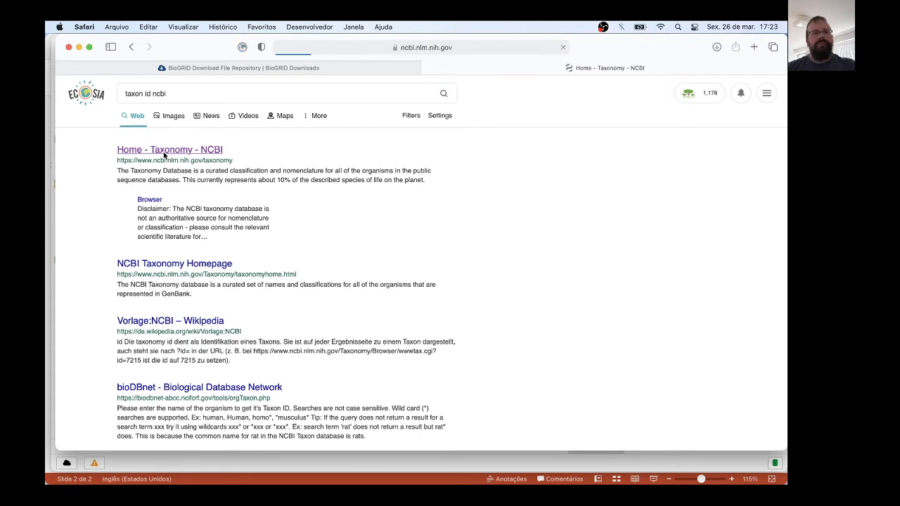
# Search NCBI Taxonomy for 'homo sapiens' and open its record showing taxonomy ID 9606.
pyautogui.click(320, 102)
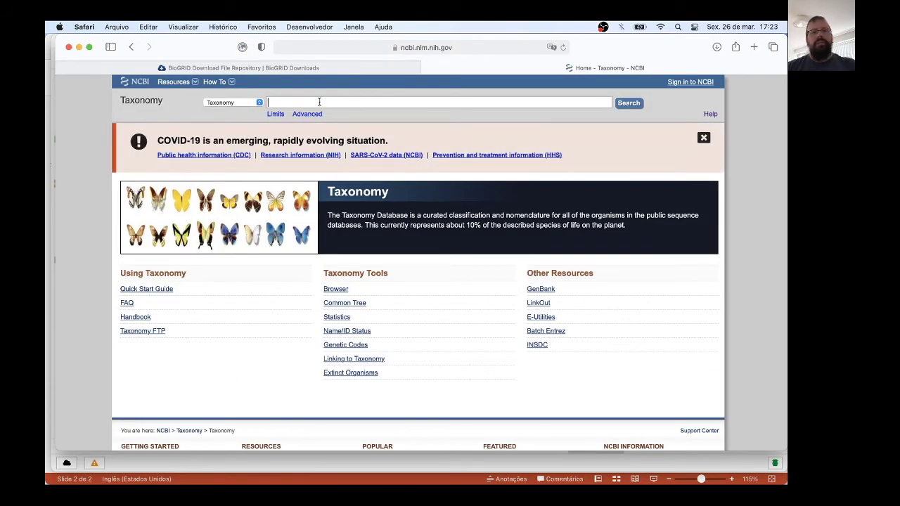
pyautogui.write('hom')
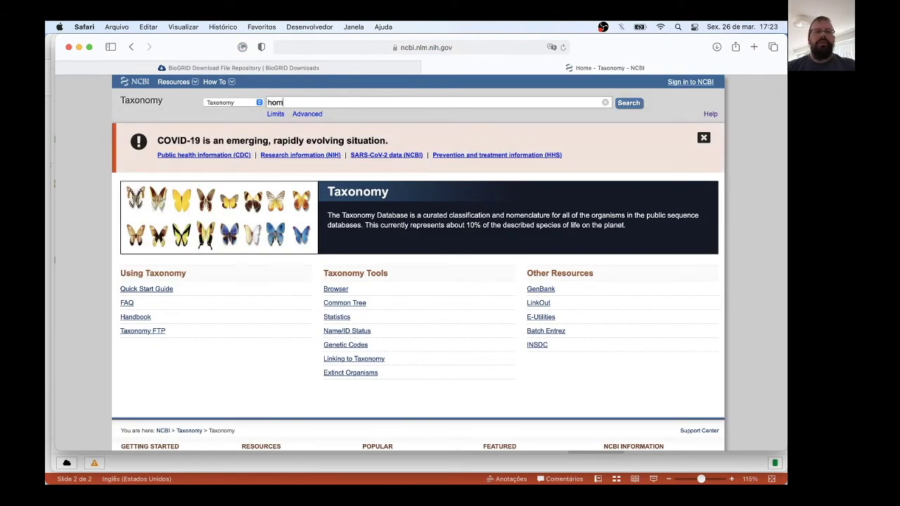
pyautogui.write('o sapiens')
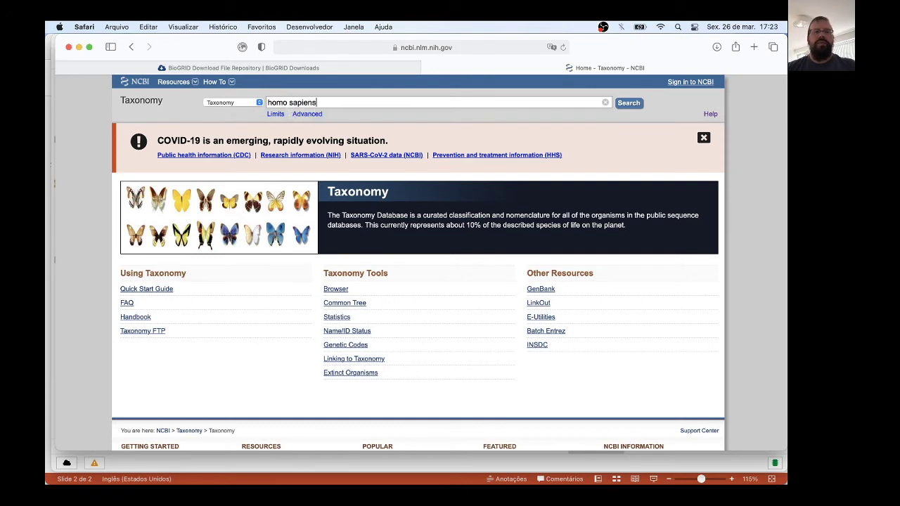
pyautogui.press('Return')
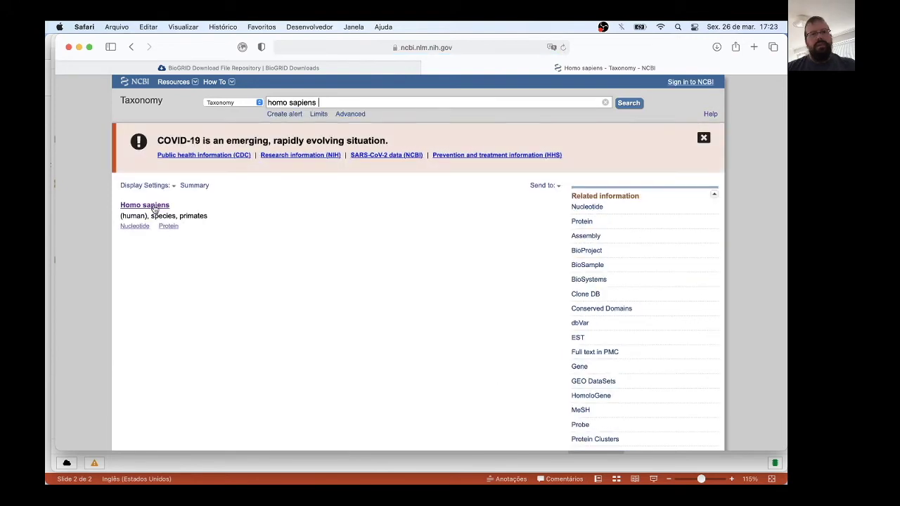
pyautogui.click(153, 206)
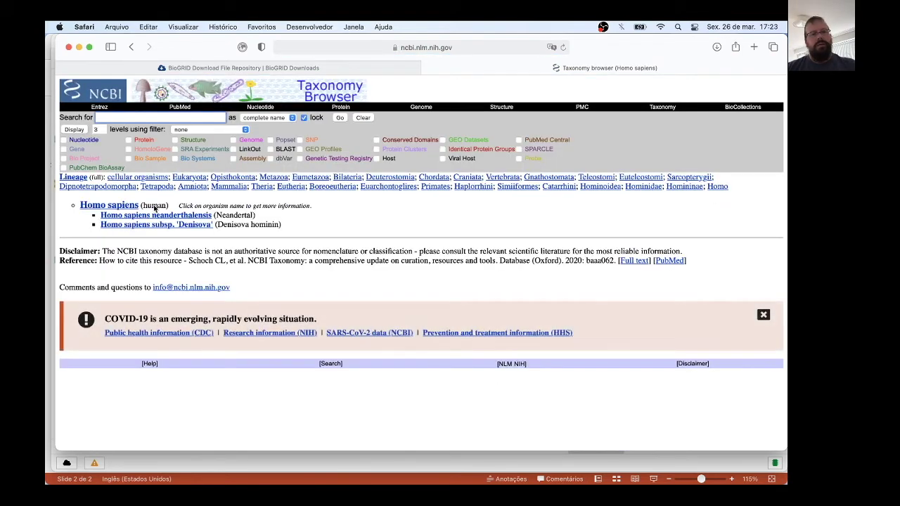
pyautogui.click(103, 205)
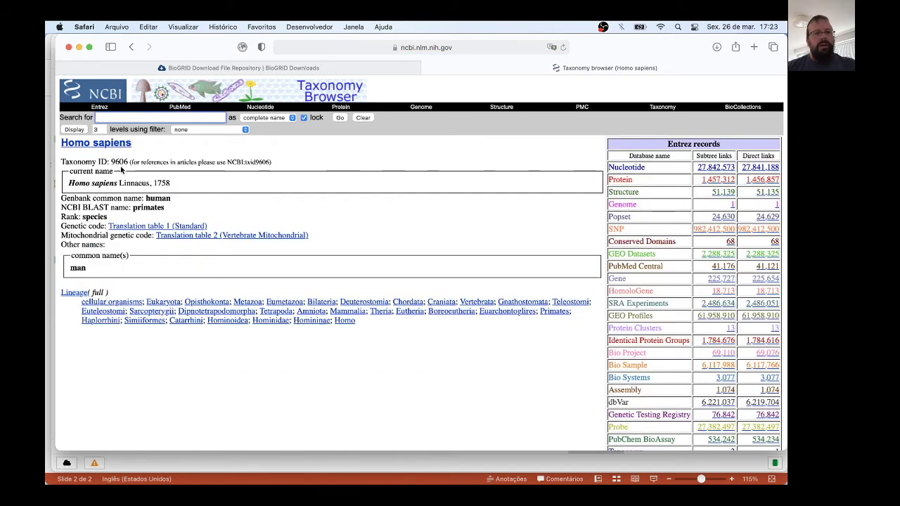
pyautogui.click(121, 161)
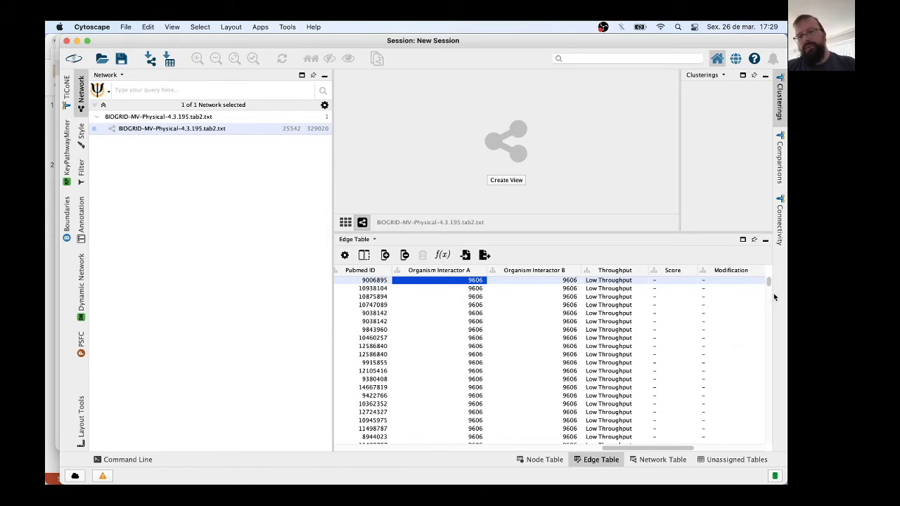
# Open the Style tab to view the default style's node properties like Fill Color and Shape.
pyautogui.moveTo(769, 280)
pyautogui.mouseDown()
pyautogui.moveTo(770, 291)
pyautogui.moveTo(771, 279)
pyautogui.mouseUp()
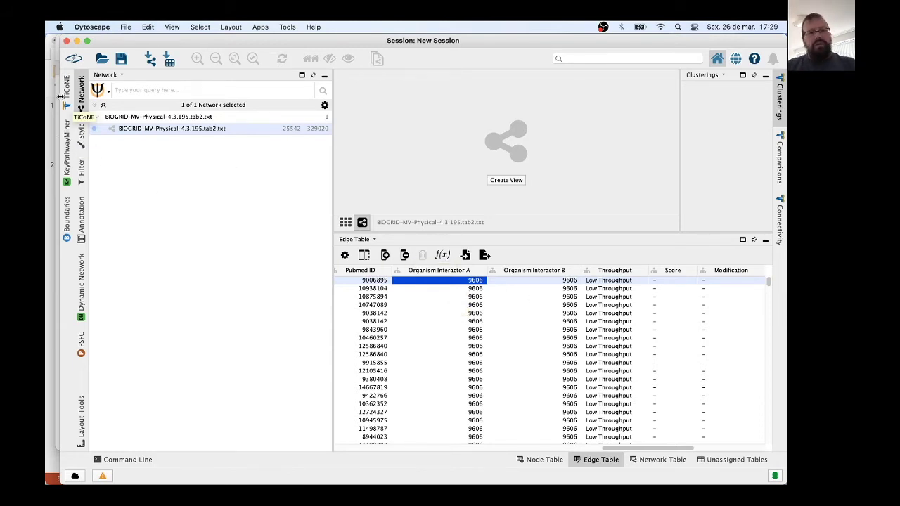
pyautogui.click(81, 135)
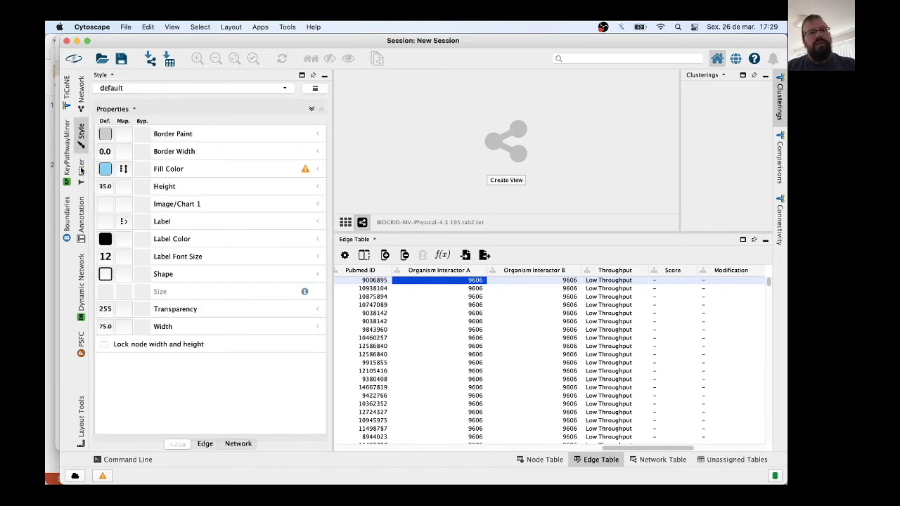
# In the Filter panel, add a column filter on Edge: Organism Interactor A.
pyautogui.click(81, 170)
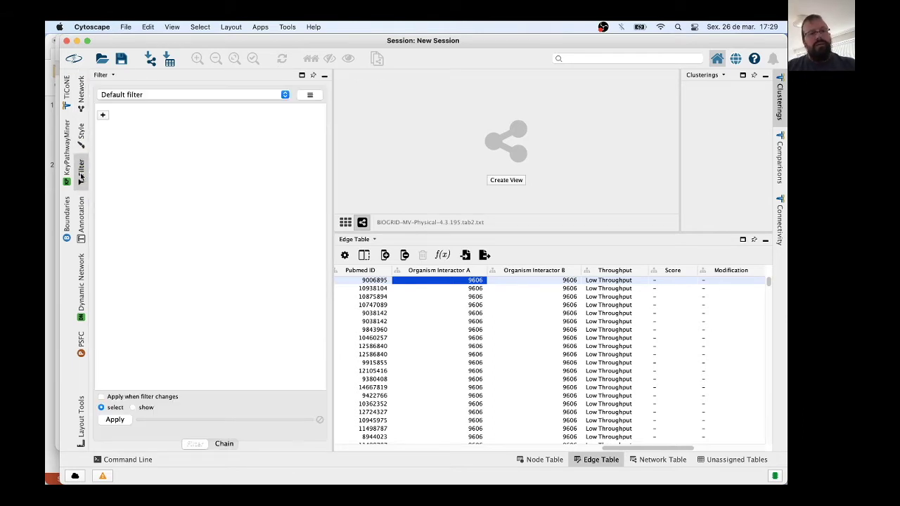
pyautogui.click(103, 114)
pyautogui.click(134, 129)
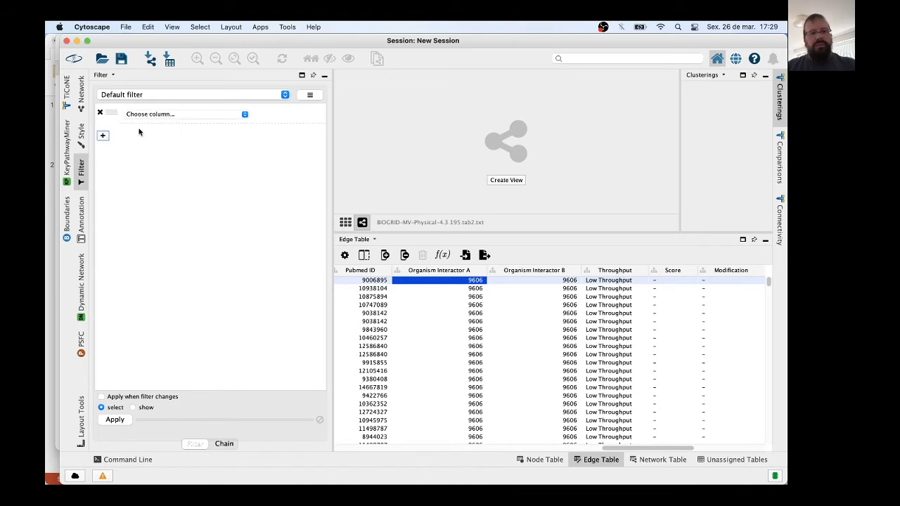
pyautogui.click(163, 114)
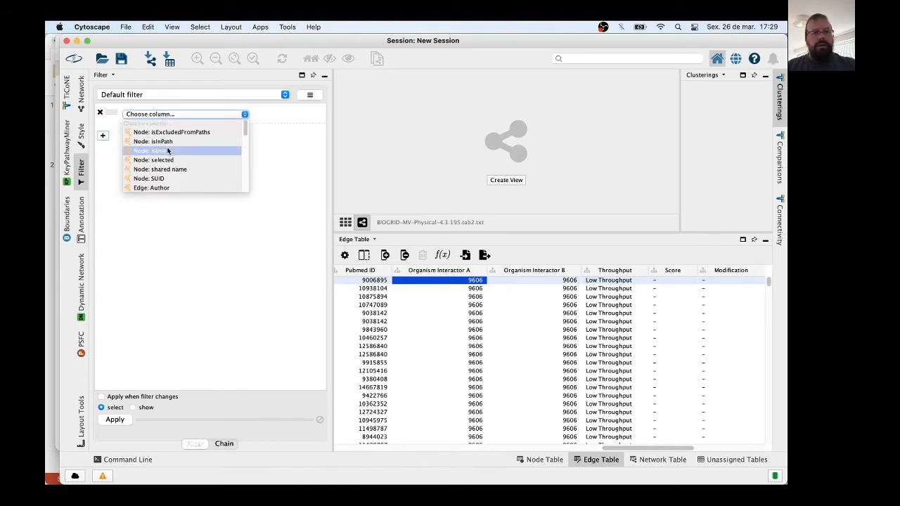
pyautogui.scroll(-5, 173, 156)
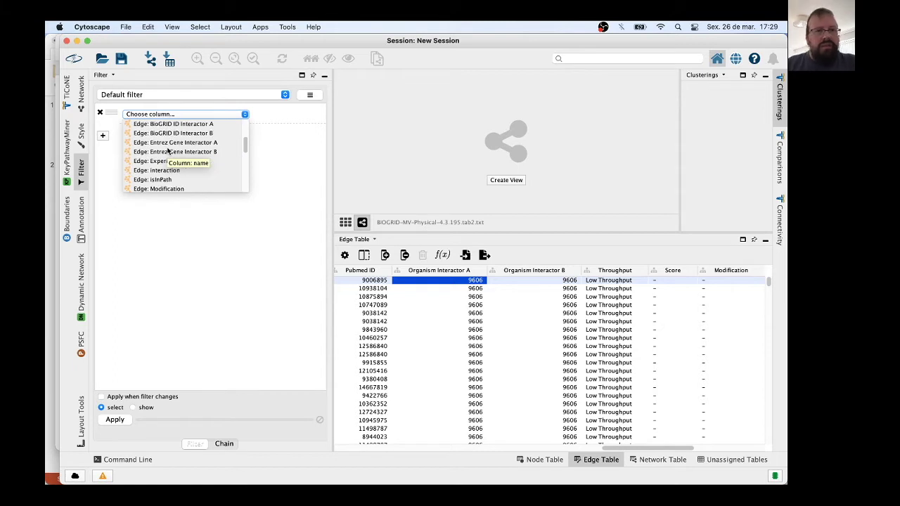
pyautogui.scroll(-3, 181, 164)
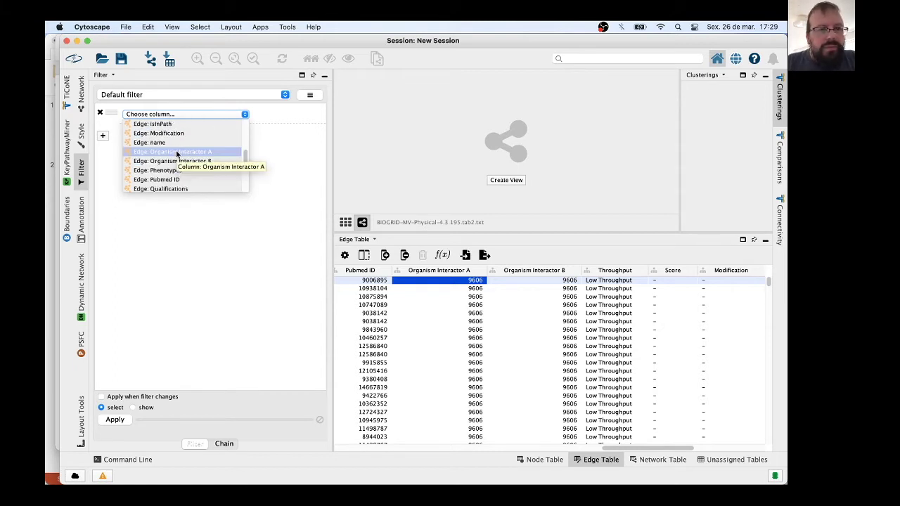
pyautogui.click(187, 153)
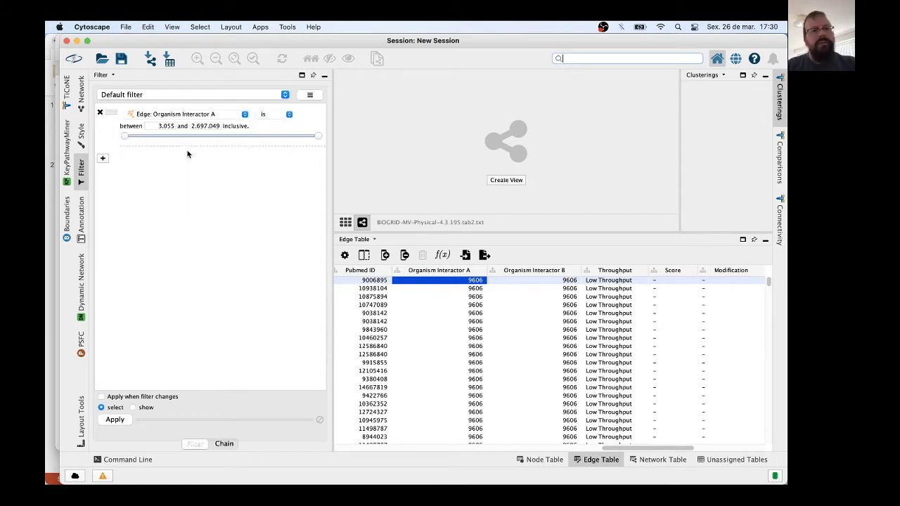
# Add a second column filter on Edge: Organism Interactor B.
pyautogui.click(102, 160)
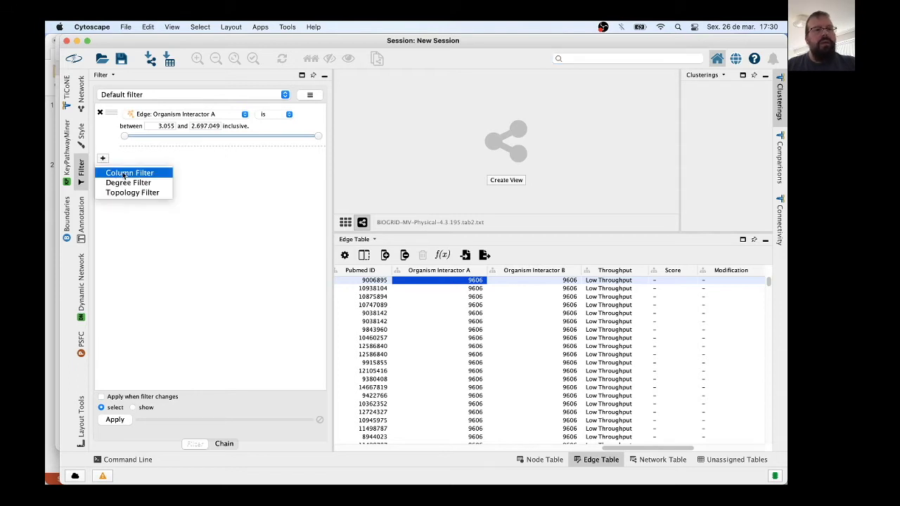
pyautogui.click(129, 173)
pyautogui.click(177, 173)
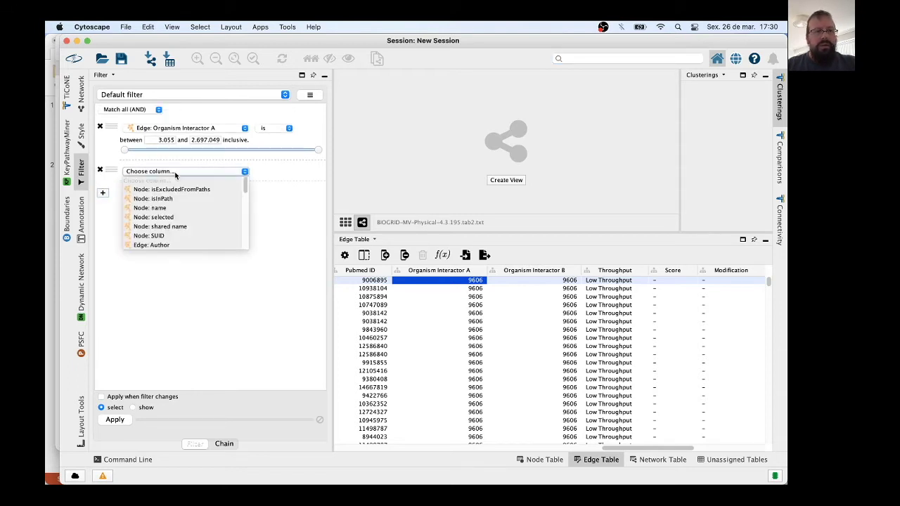
pyautogui.scroll(-1, 175, 211)
pyautogui.scroll(-5, 175, 211)
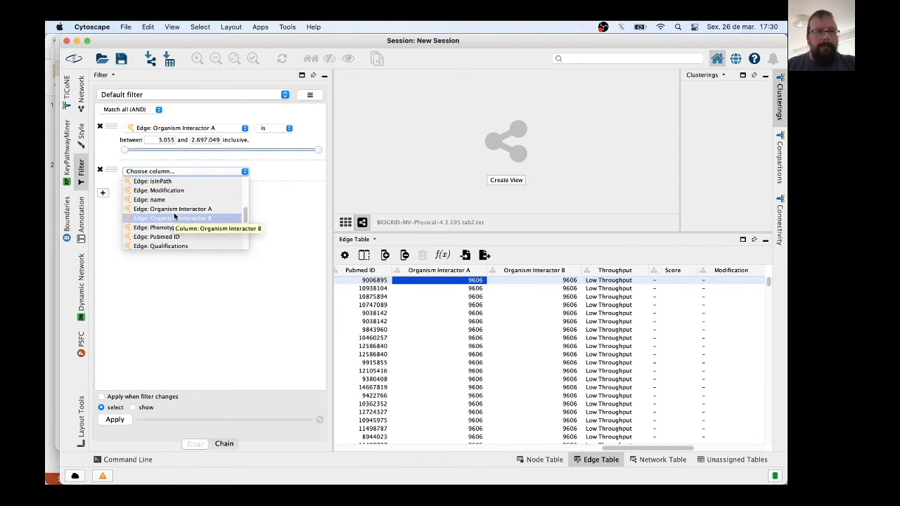
pyautogui.click(172, 216)
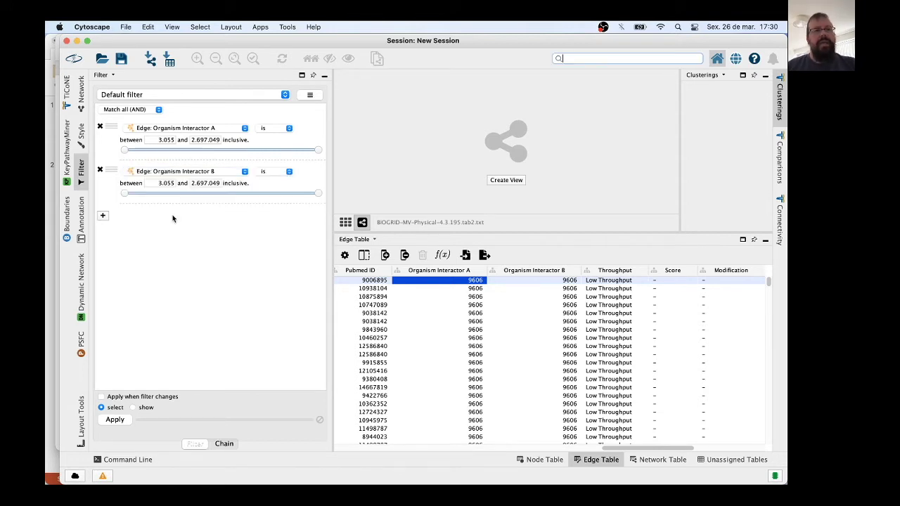
# Set the Organism Interactor A filter range to 9606–9606.
pyautogui.doubleClick(161, 140)
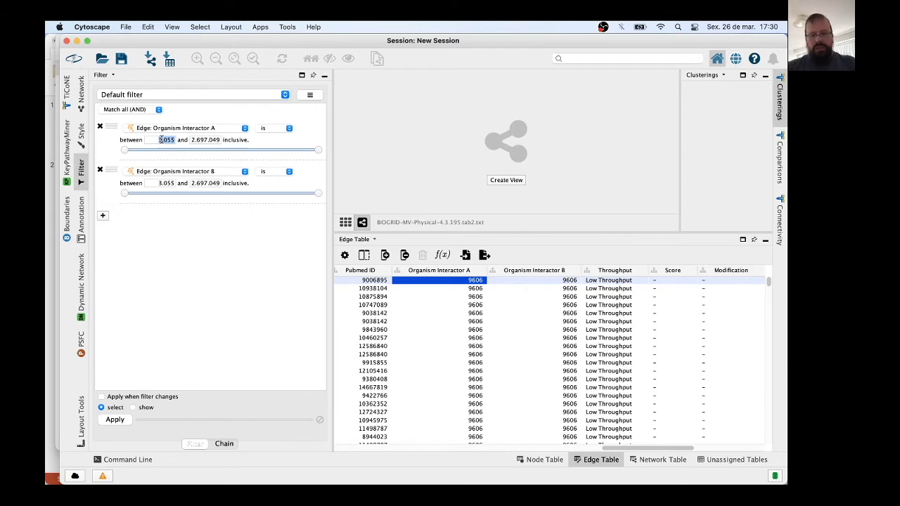
pyautogui.write('9606')
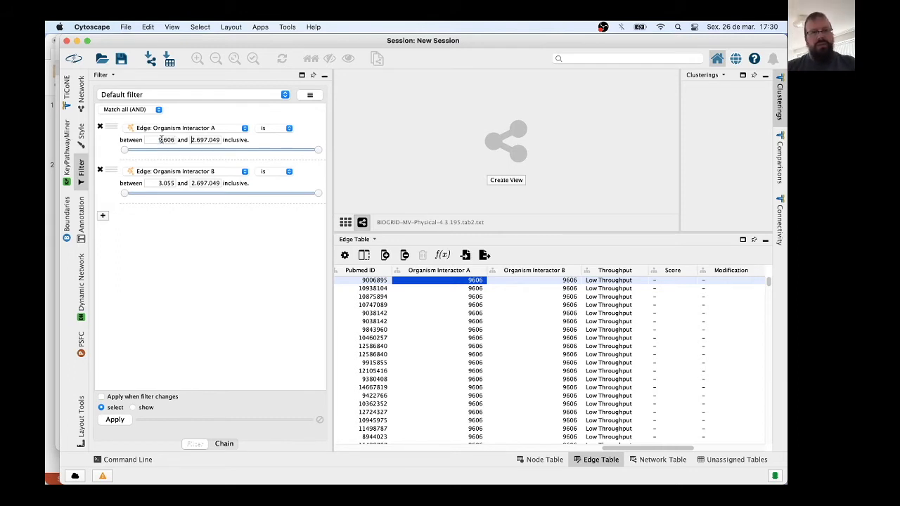
pyautogui.press('Tab')
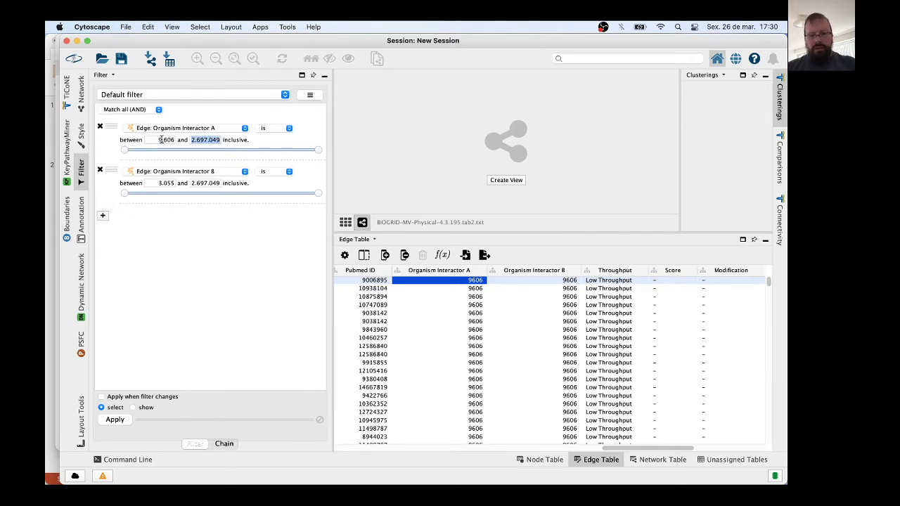
pyautogui.write('9606')
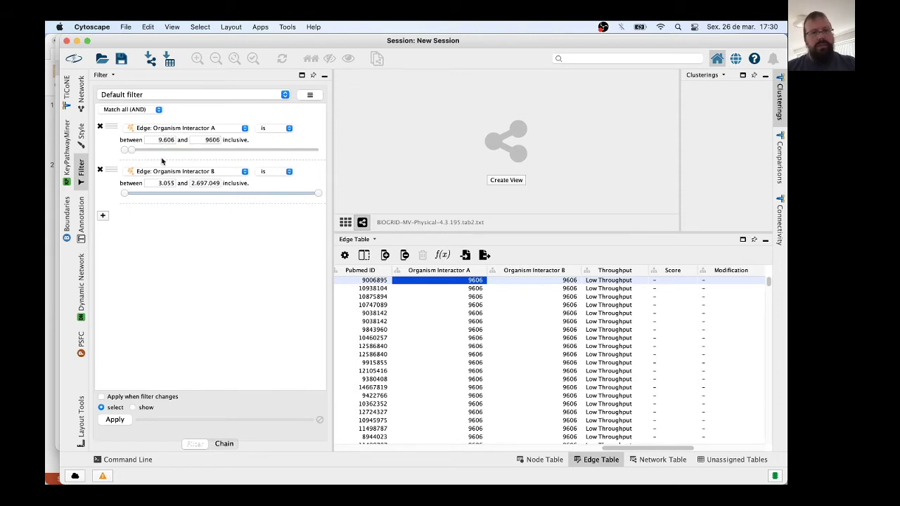
# Set Interactor B's organism range to 9606–9606 and apply, selecting 189705 human edges.
pyautogui.doubleClick(163, 184)
pyautogui.write('9606')
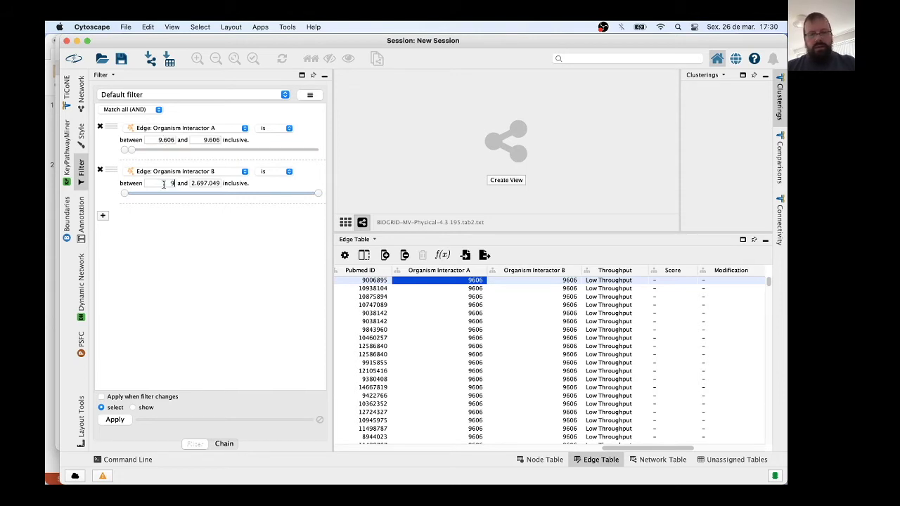
pyautogui.hotkey('shift', 'Right')
pyautogui.hotkey('shift', 'Right')
pyautogui.hotkey('shift', 'Right')
pyautogui.hotkey('shift', 'Right')
pyautogui.hotkey('shift', 'Right')
pyautogui.hotkey('shift', 'Right')
pyautogui.hotkey('shift', 'Right')
pyautogui.hotkey('shift', 'Right')
pyautogui.hotkey('shift', 'Right')
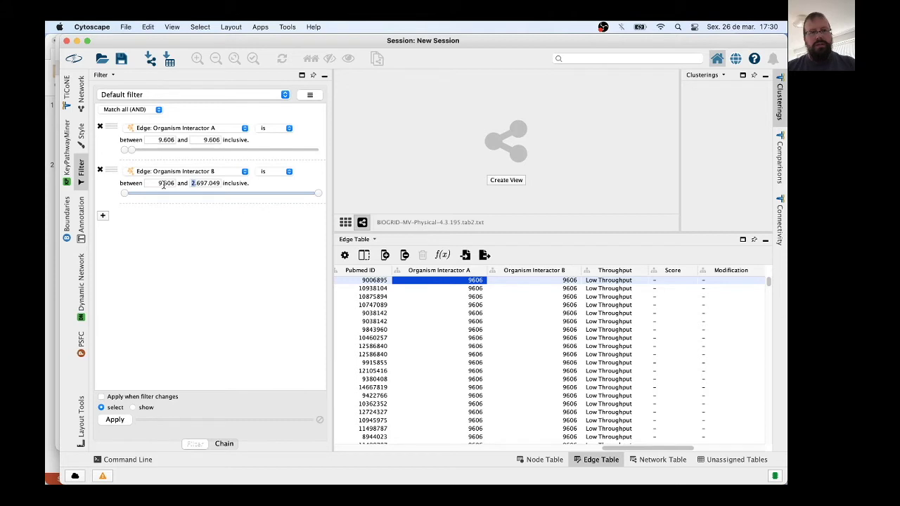
pyautogui.write('9606')
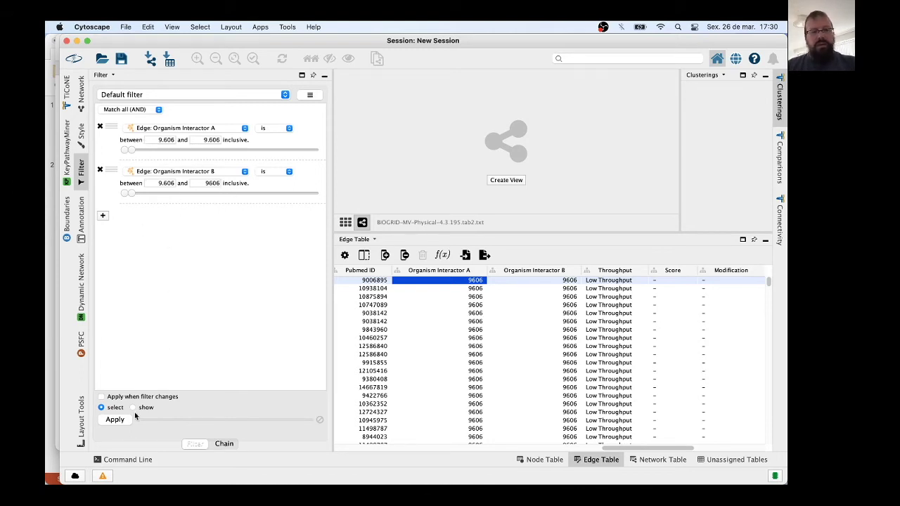
pyautogui.click(115, 420)
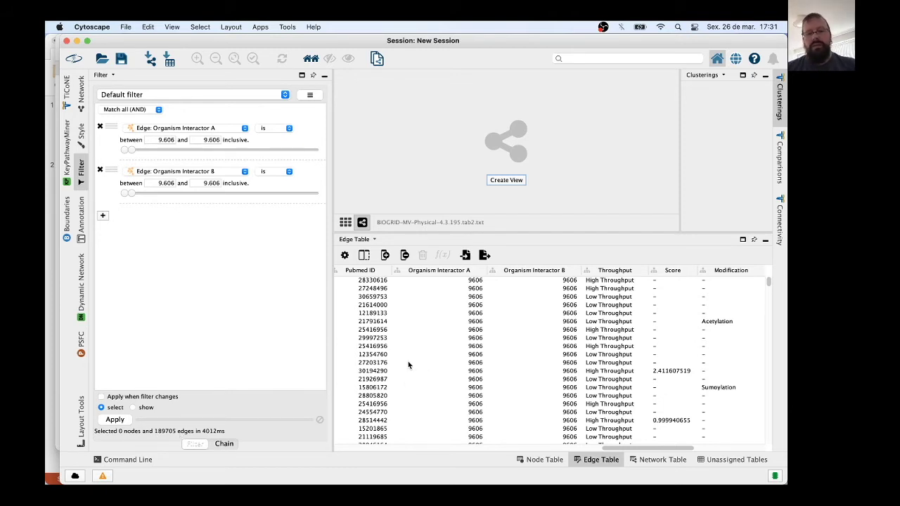
pyautogui.click(474, 361)
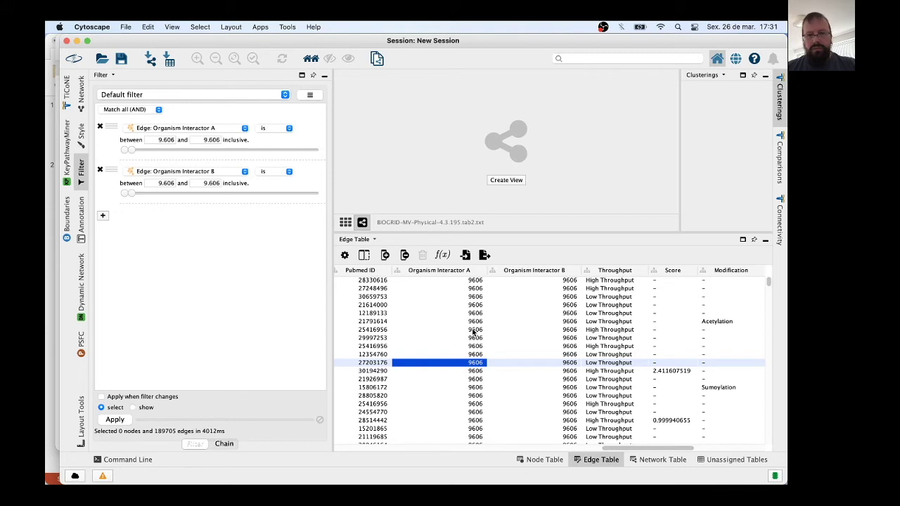
# Check the Organism Interactor A cell of the Pubmed 25416956 edge row in the edge table.
pyautogui.click(474, 329)
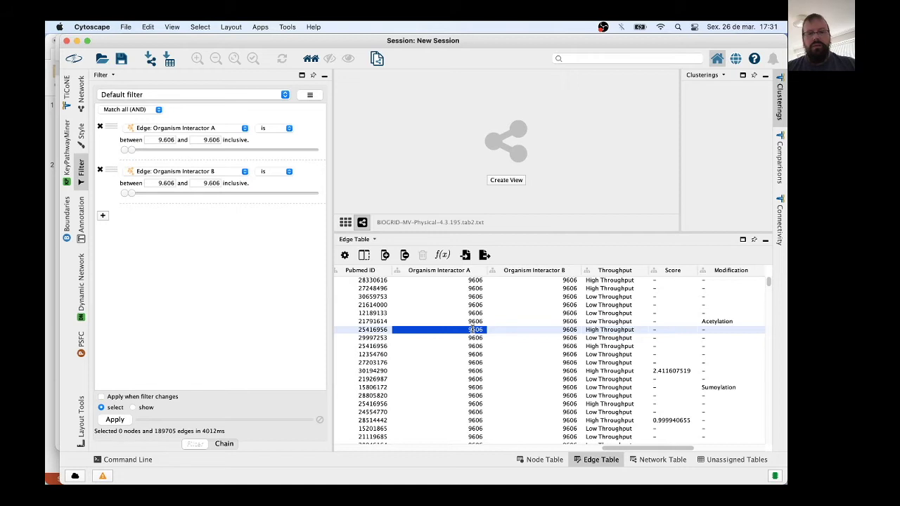
pyautogui.doubleClick(476, 330)
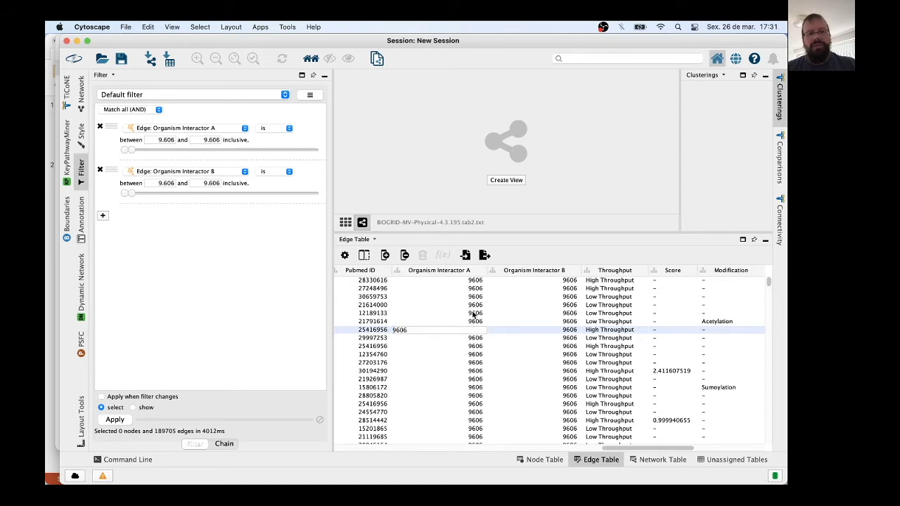
pyautogui.press('Return')
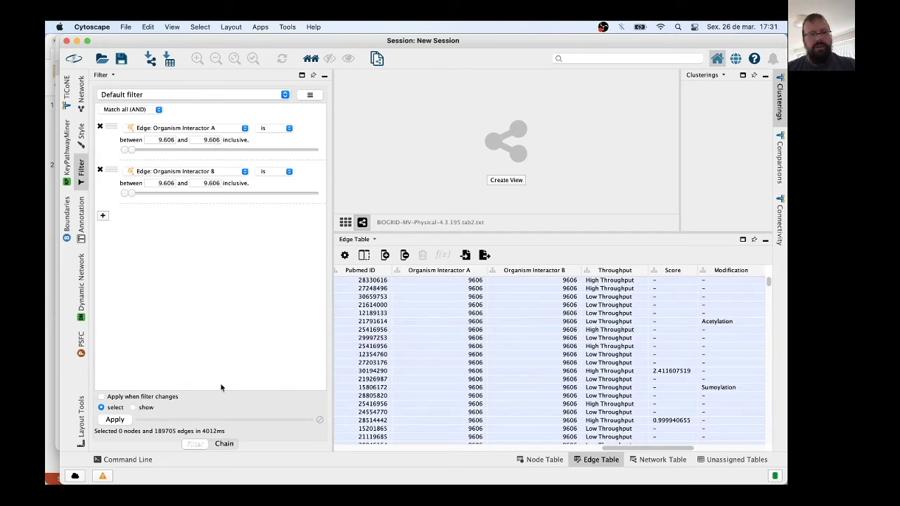
pyautogui.click(125, 28)
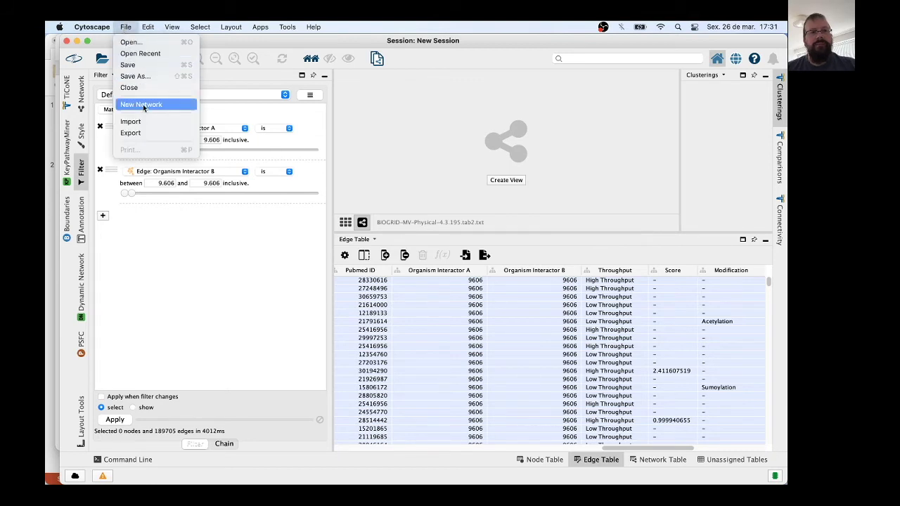
# Create a subnetwork from the selected nodes and edges without a layout, then view the network list.
pyautogui.moveTo(143, 105)
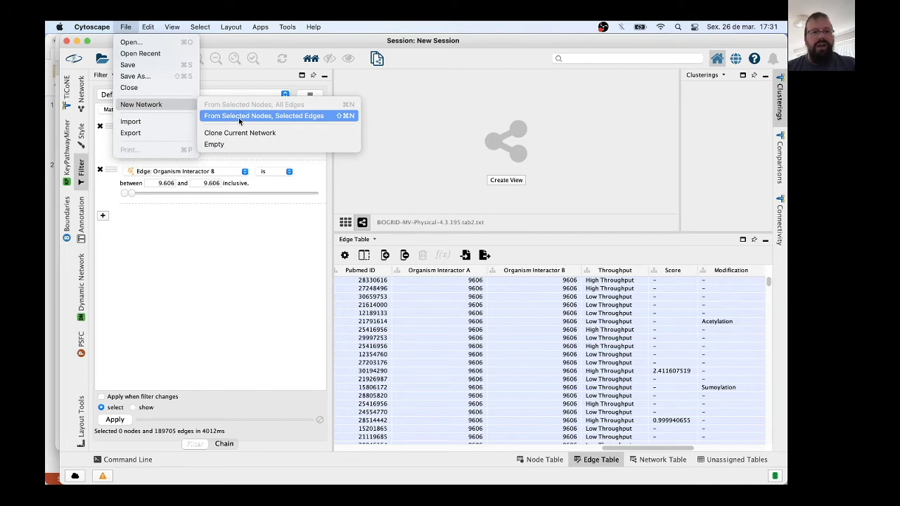
pyautogui.click(296, 118)
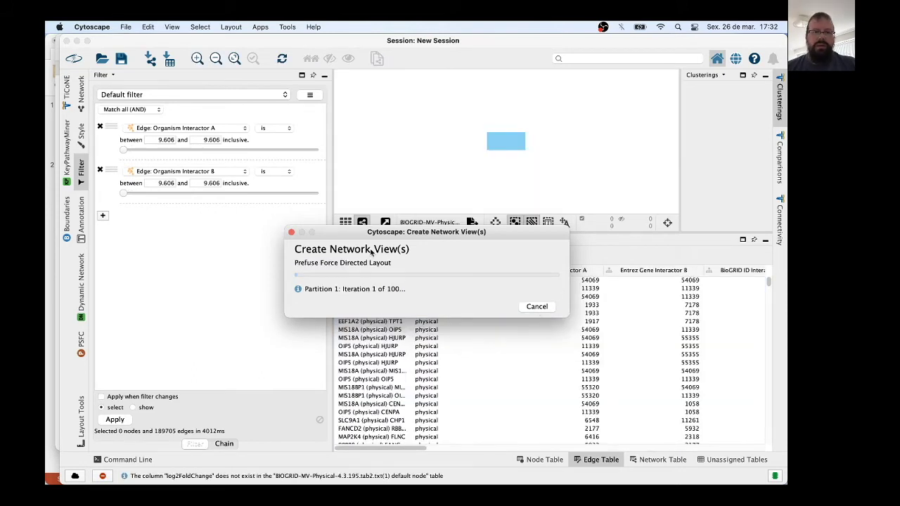
pyautogui.click(539, 306)
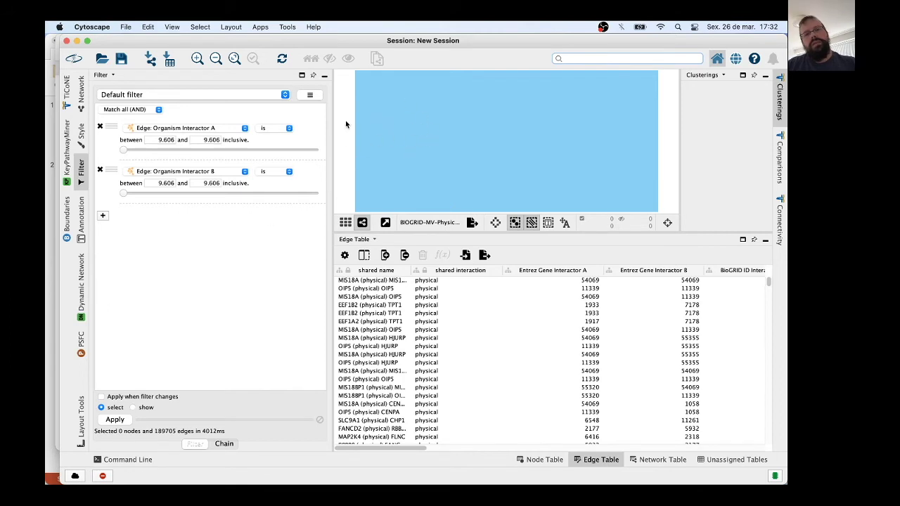
pyautogui.click(81, 91)
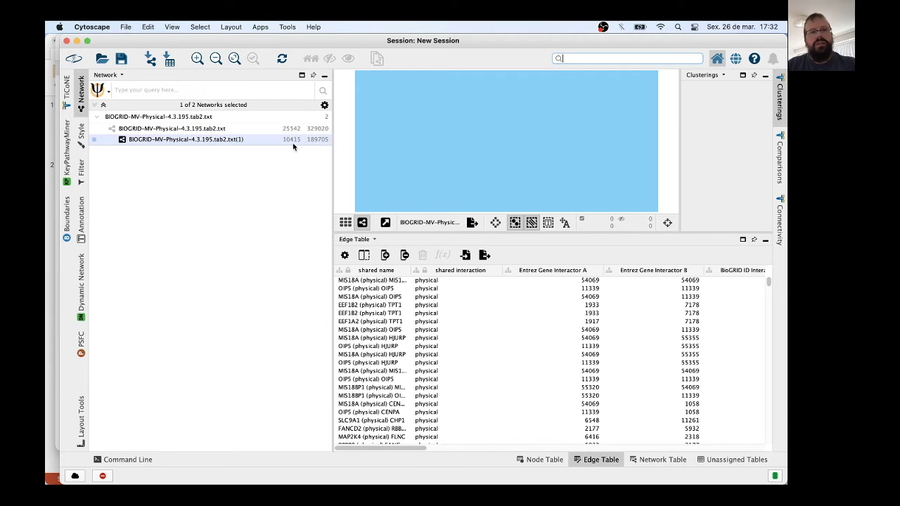
# Select the new human subnetwork and save the session as teaching1.cys.
pyautogui.click(221, 197)
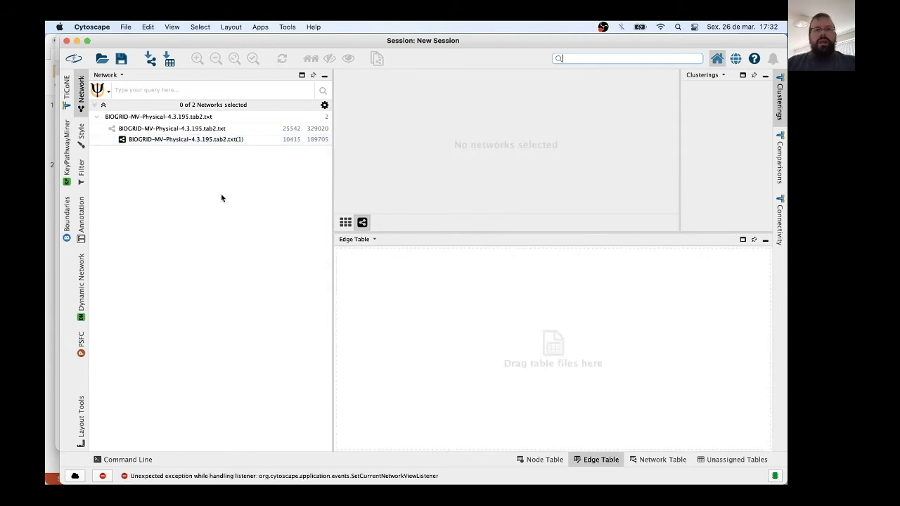
pyautogui.click(200, 139)
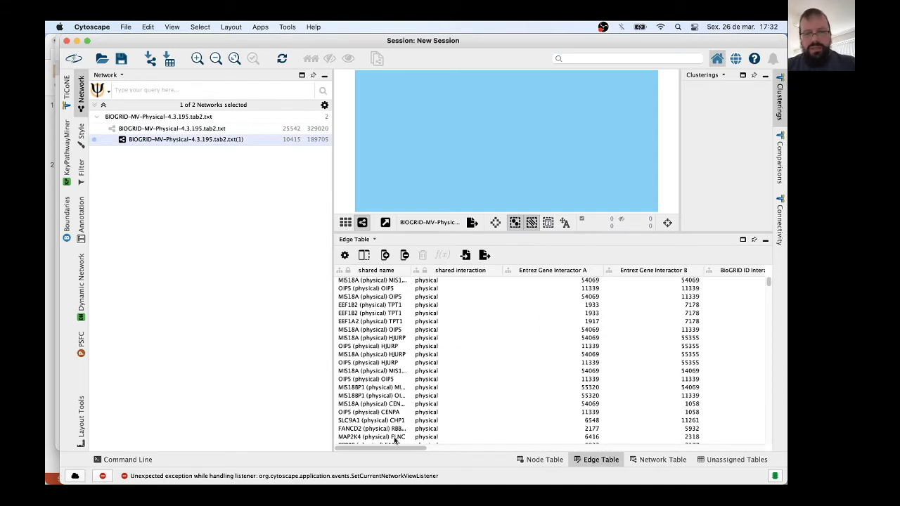
pyautogui.press('super+s')
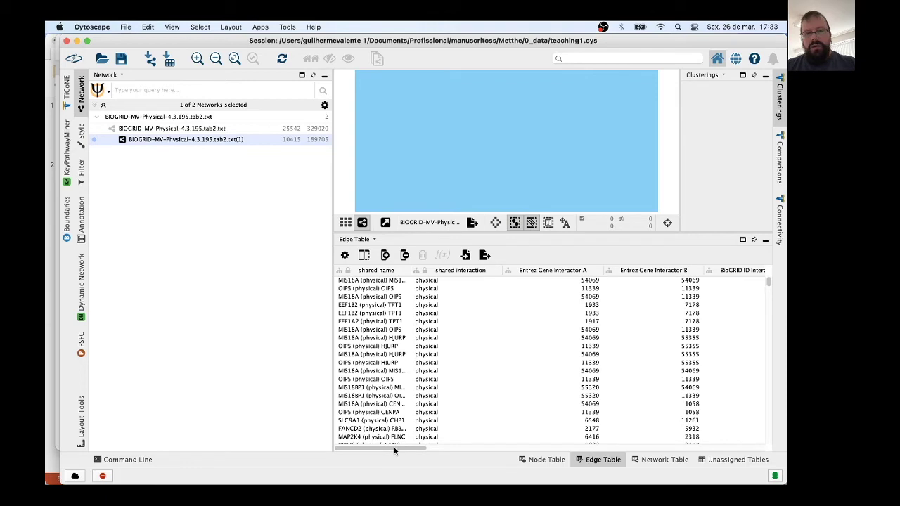
pyautogui.moveTo(394, 447); pyautogui.dragTo(516, 448)
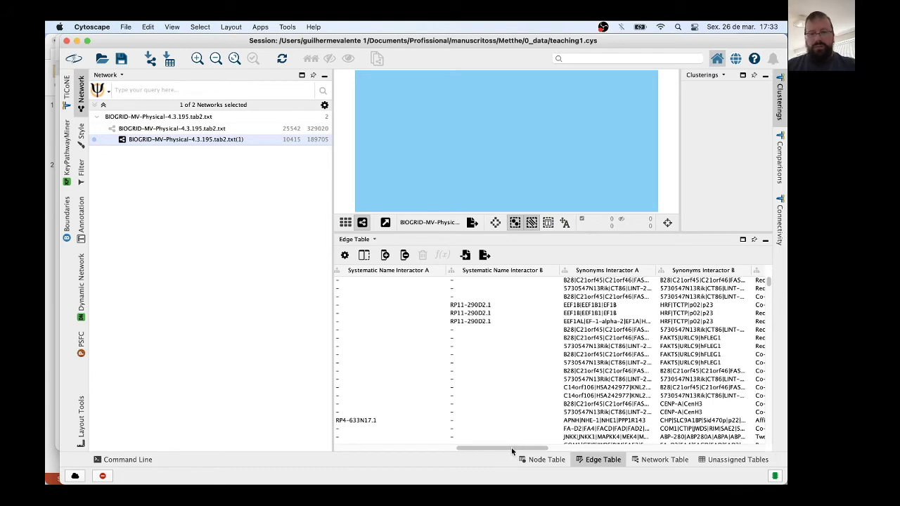
pyautogui.moveTo(512, 447); pyautogui.dragTo(569, 451)
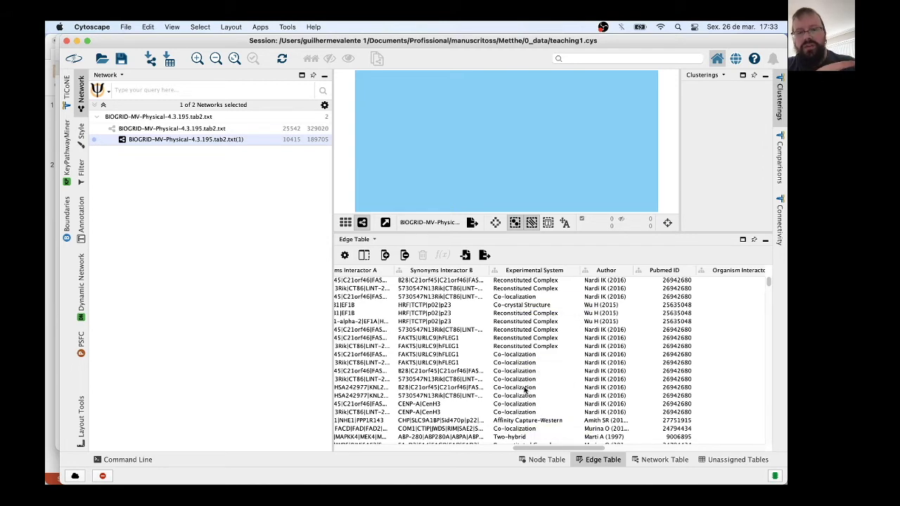
# Select the edge table's Experimental System cells from the first row through the last.
pyautogui.click(520, 330)
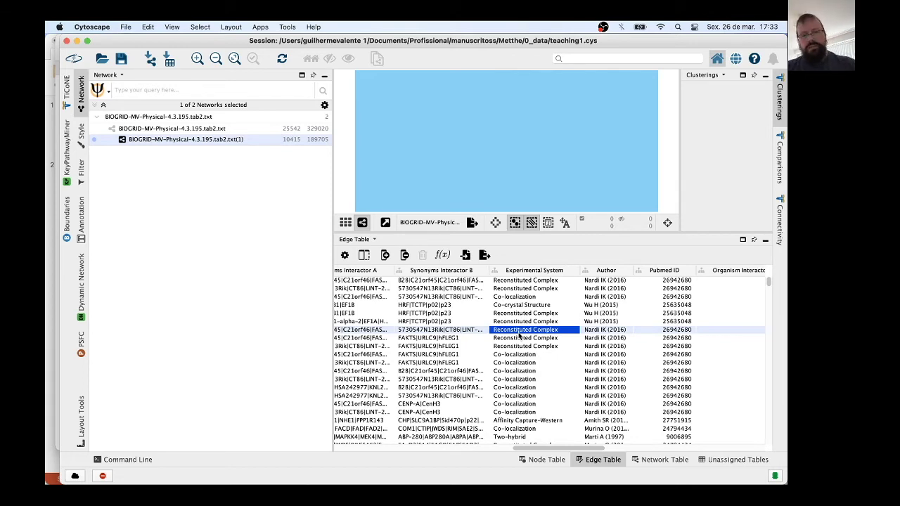
pyautogui.hscroll(-2, 521, 336)
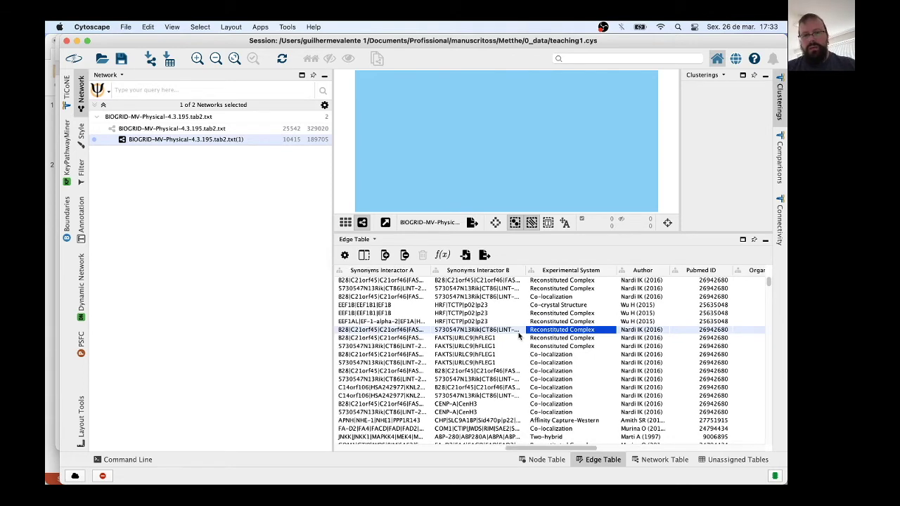
pyautogui.click(554, 280)
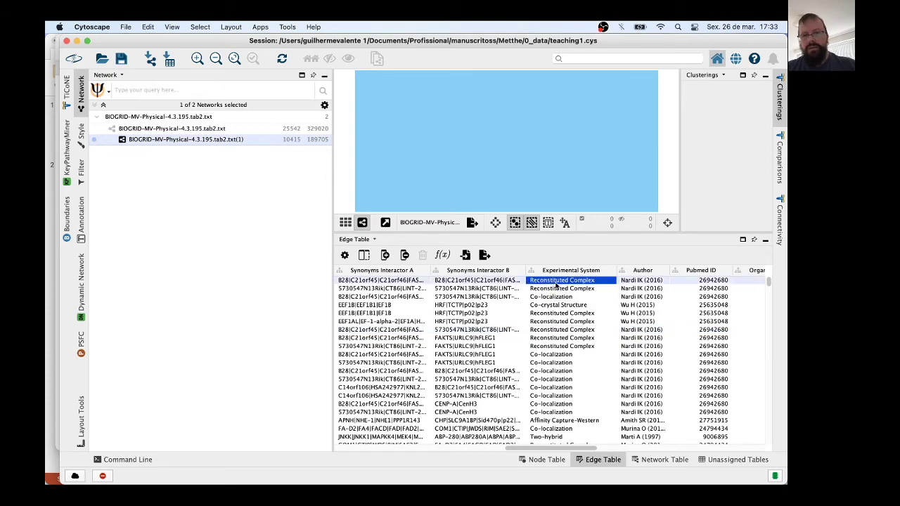
pyautogui.moveTo(769, 283); pyautogui.dragTo(768, 450)
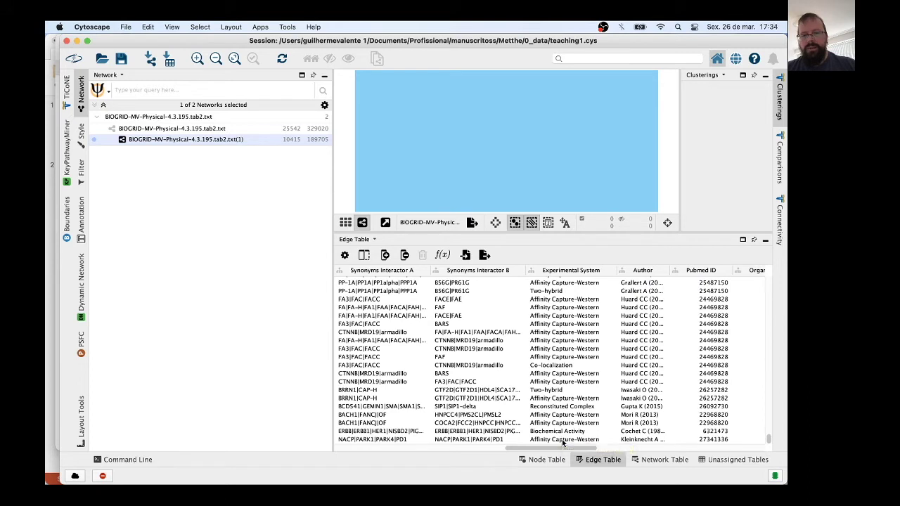
pyautogui.keyDown('shift'); pyautogui.click(562, 440); pyautogui.keyUp('shift')
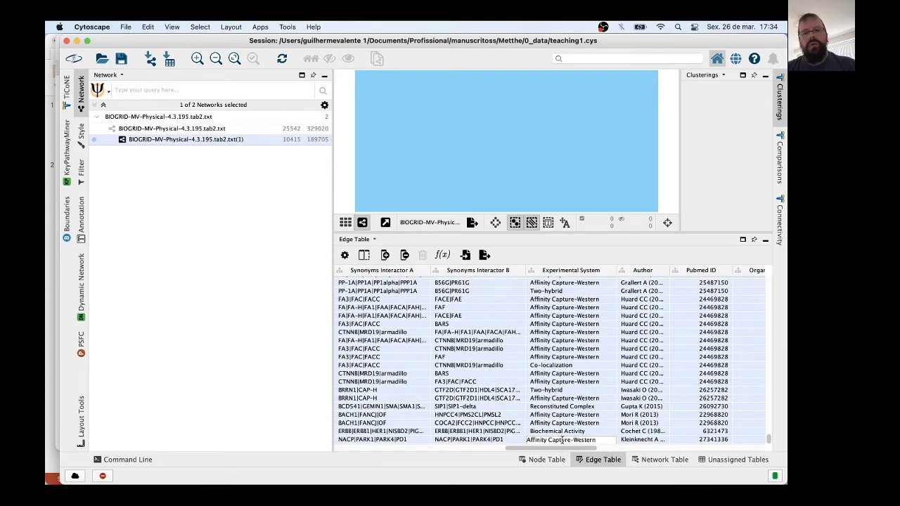
pyautogui.press('super+Tab')
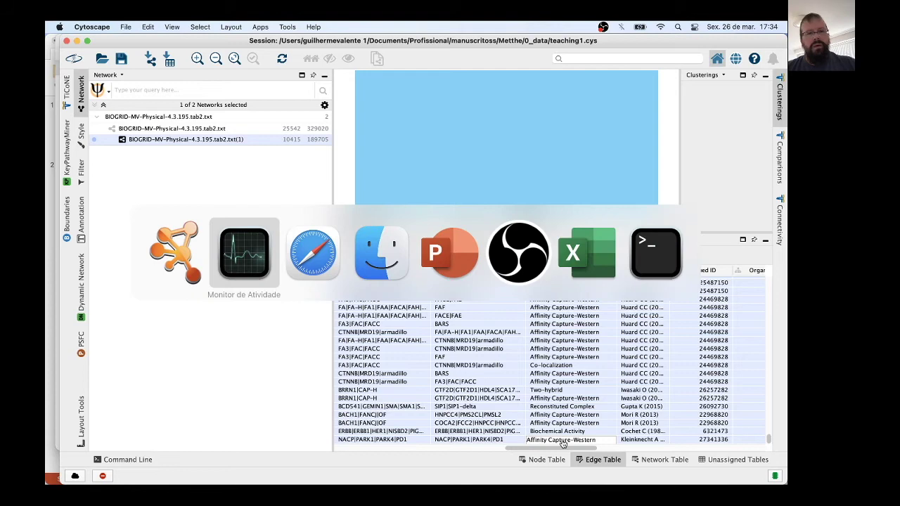
# Paste the Experimental System values into a new workbook's column A from A2, then select them.
pyautogui.press('super+Tab')
pyautogui.press('super+Tab')
pyautogui.press('super+Tab')
pyautogui.press('super+Tab')
pyautogui.press('super+Tab')
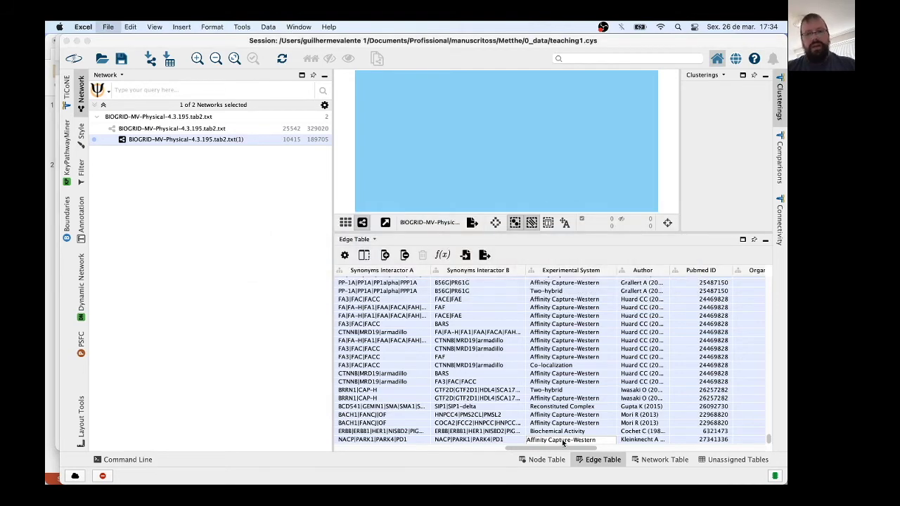
pyautogui.press('super+n')
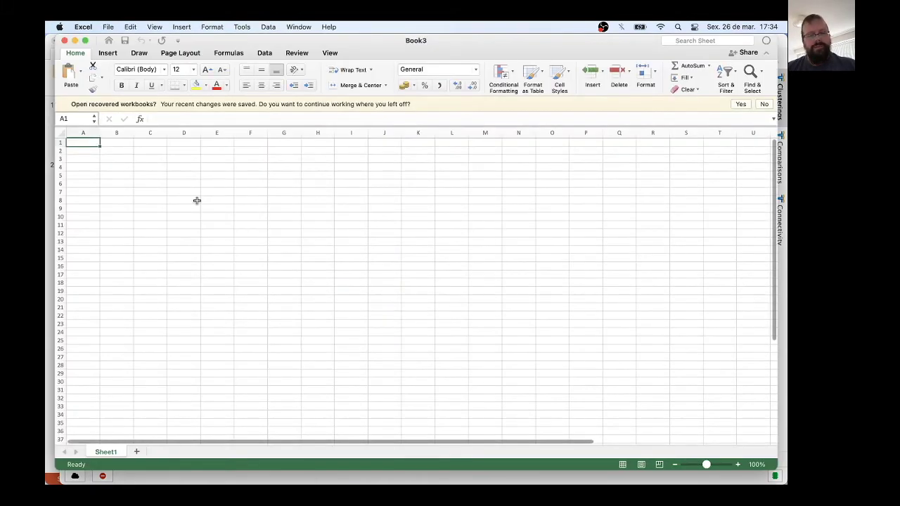
pyautogui.press('Return')
pyautogui.press('super+v')
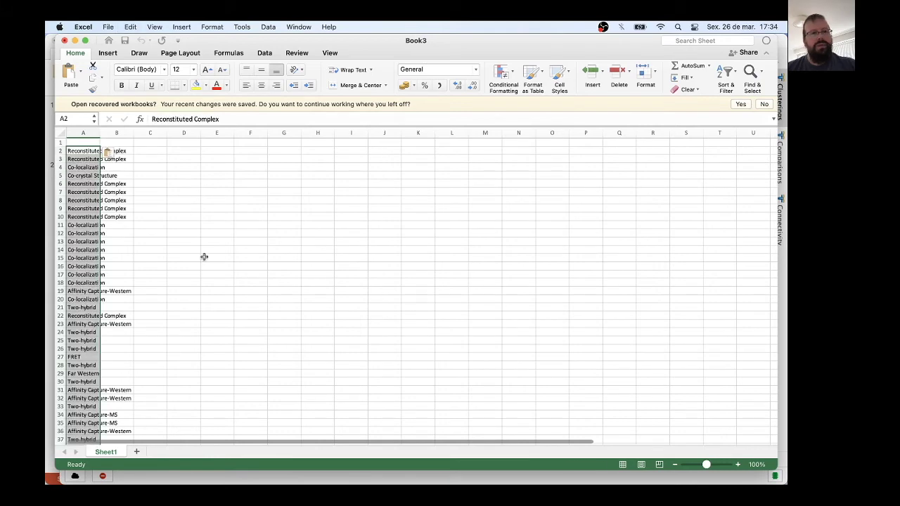
pyautogui.press('Right')
pyautogui.press('Right')
pyautogui.press('Right')
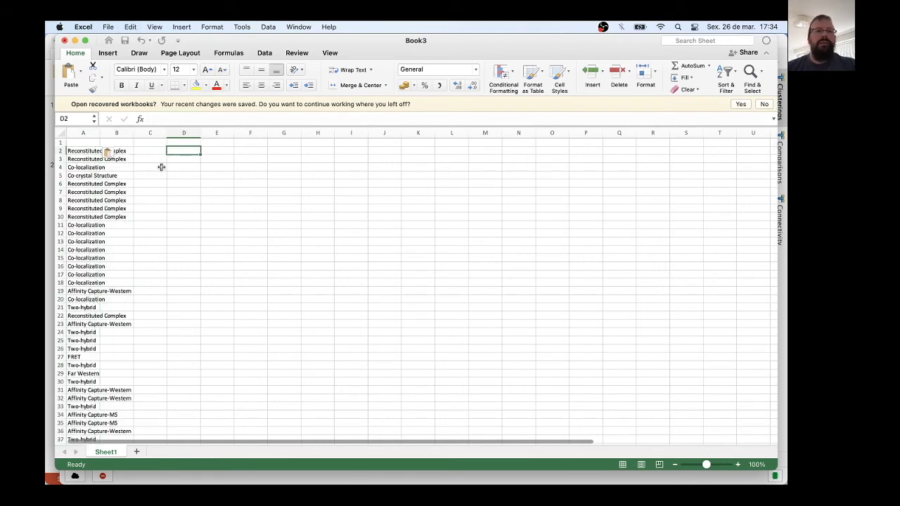
pyautogui.press('Left')
pyautogui.press('Left')
pyautogui.press('Left')
pyautogui.press('super+shift+Down')
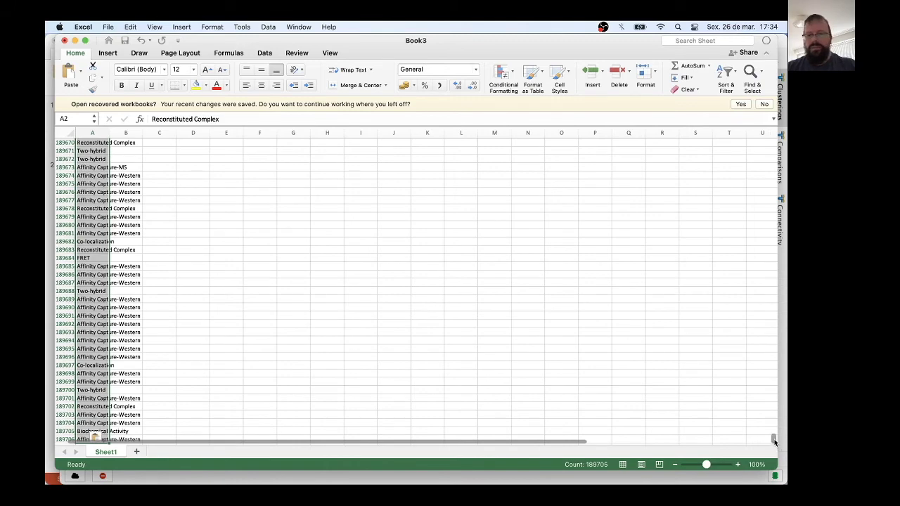
pyautogui.moveTo(774, 438); pyautogui.dragTo(773, 143)
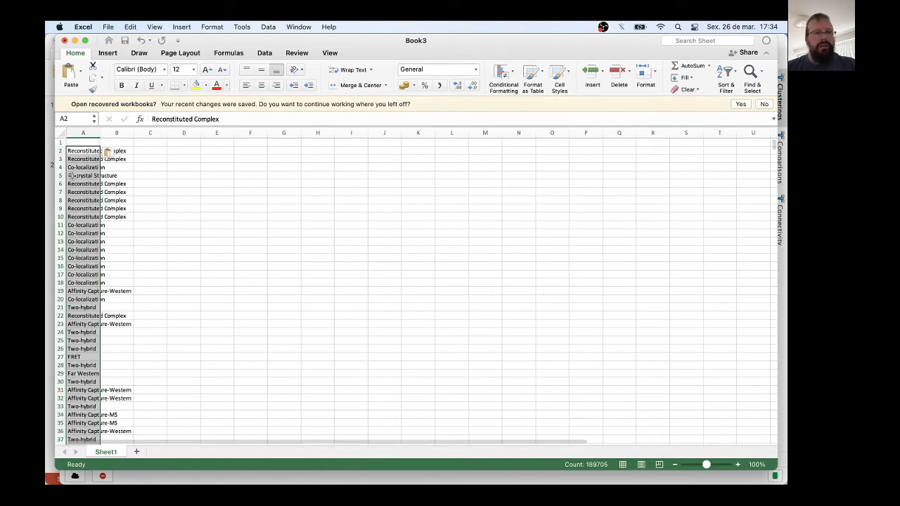
pyautogui.rightClick(80, 196)
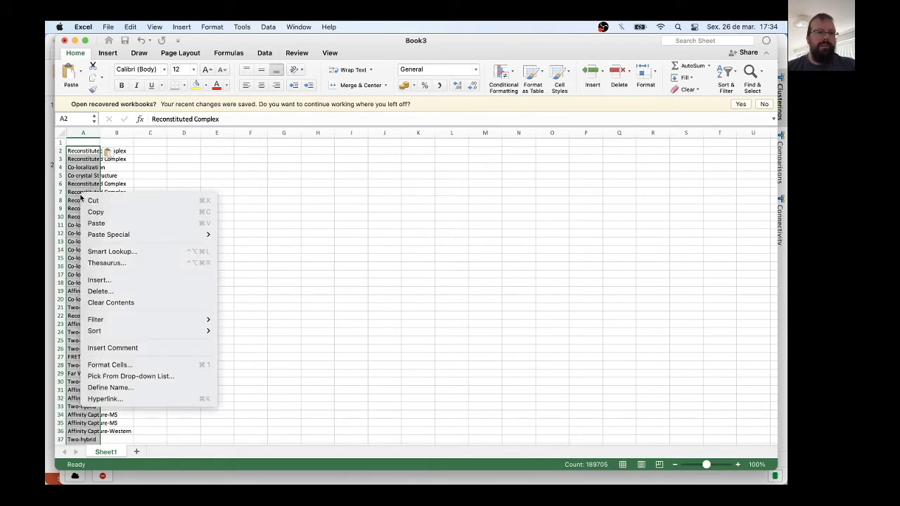
# Run an Advanced Filter copying unique records only from column A to $E$1.
pyautogui.moveTo(106, 322)
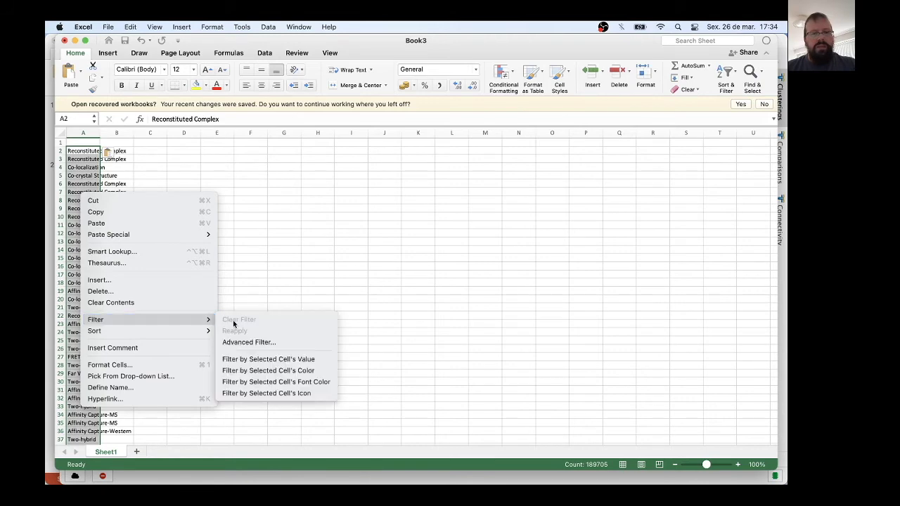
pyautogui.click(249, 342)
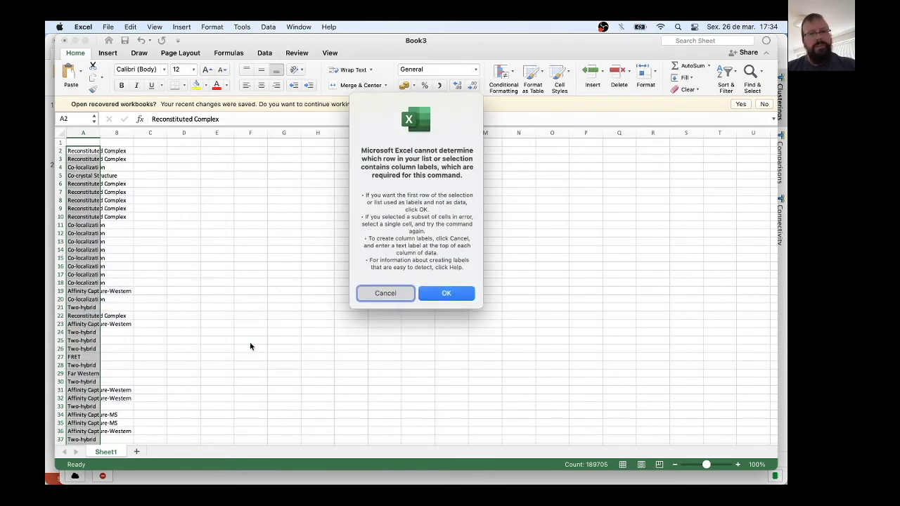
pyautogui.click(449, 296)
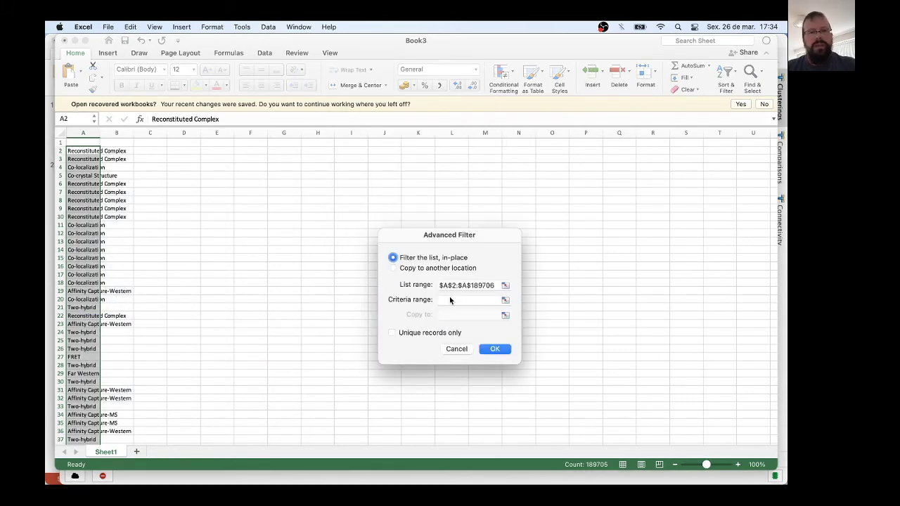
pyautogui.click(394, 268)
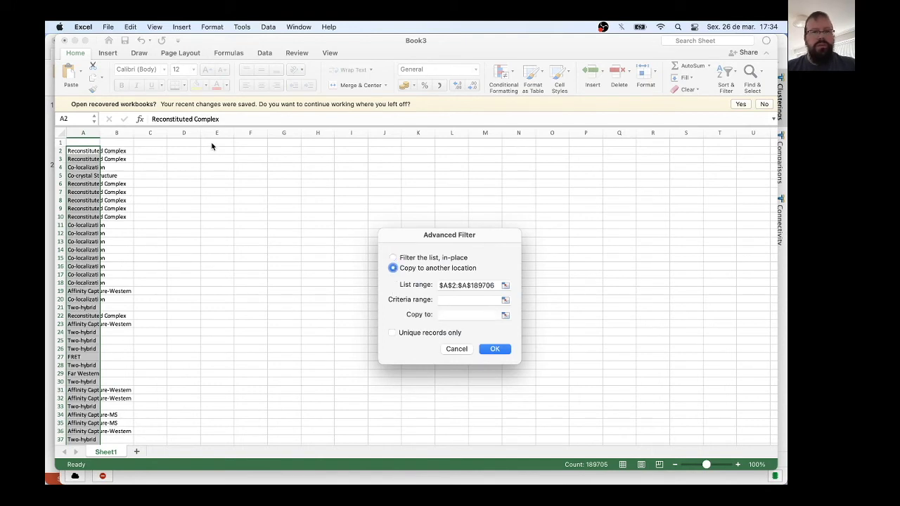
pyautogui.click(460, 316)
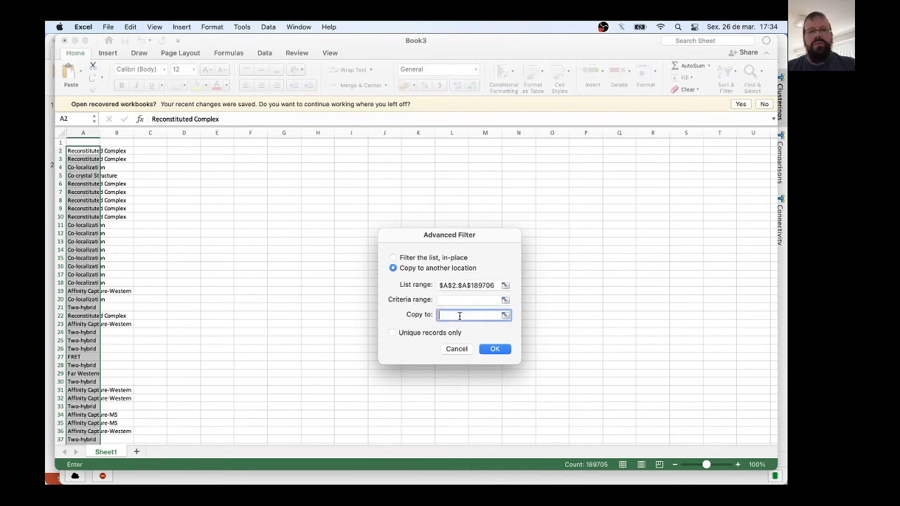
pyautogui.click(211, 143)
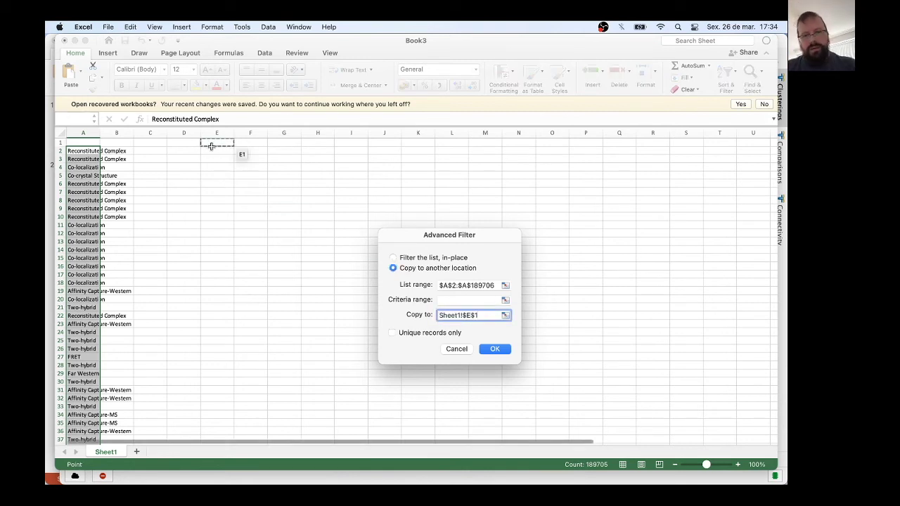
pyautogui.click(392, 334)
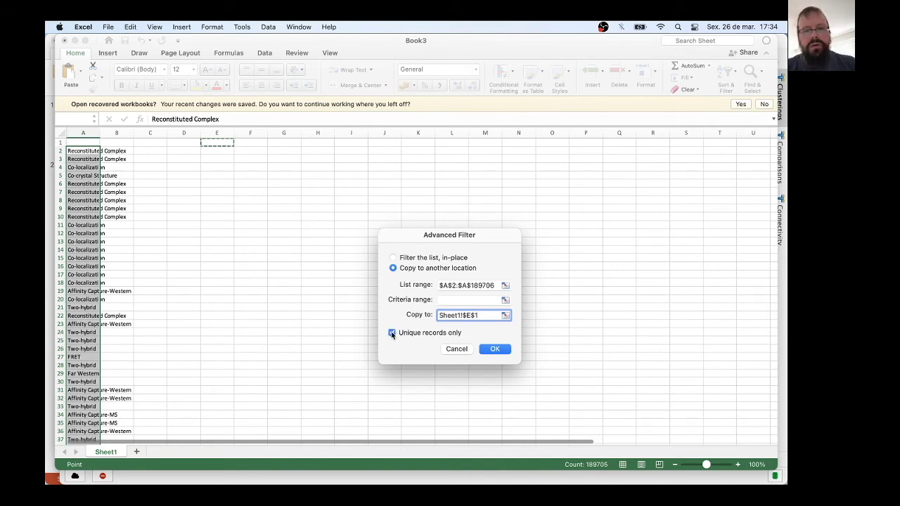
pyautogui.click(497, 349)
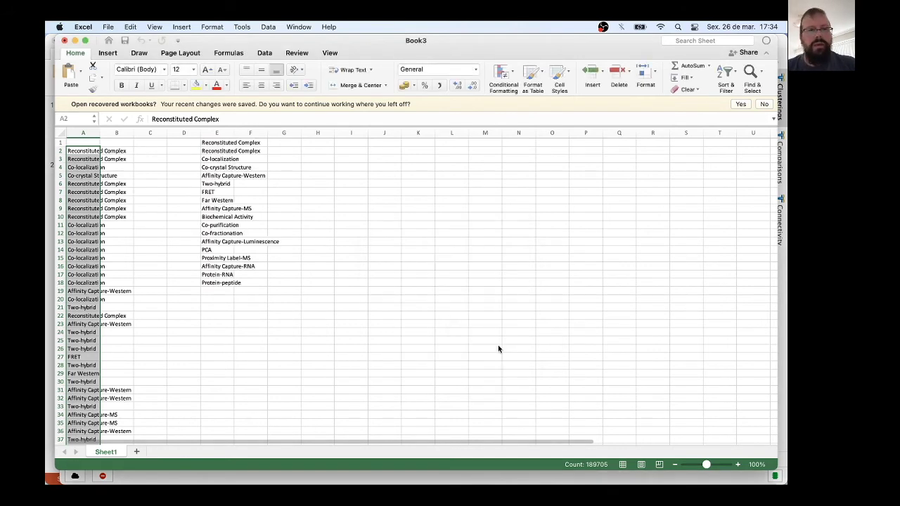
pyautogui.click(212, 159)
pyautogui.press('Down')
pyautogui.press('Down')
pyautogui.press('Down')
pyautogui.press('Down')
pyautogui.press('Down')
pyautogui.press('Down')
pyautogui.press('Down')
pyautogui.press('Down')
pyautogui.press('Down')
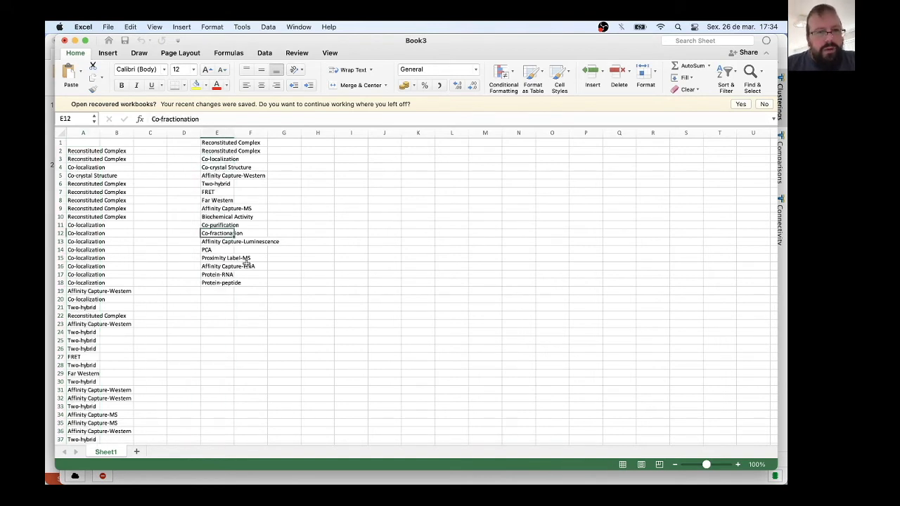
pyautogui.press('Up')
pyautogui.press('Up')
pyautogui.press('Up')
pyautogui.press('Up')
pyautogui.press('Up')
pyautogui.press('Up')
pyautogui.press('Up')
pyautogui.press('Up')
pyautogui.press('Up')
pyautogui.press('Up')
pyautogui.press('Up')
pyautogui.press('Down')
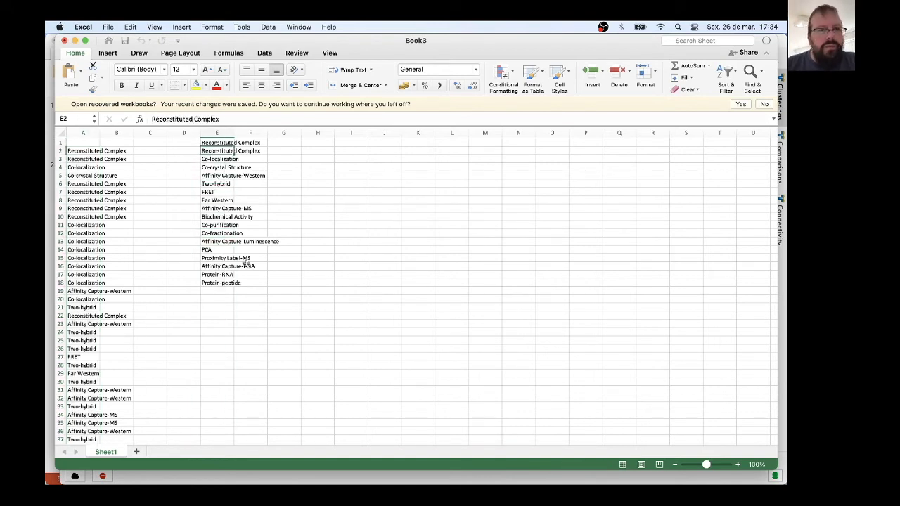
pyautogui.press('Down')
pyautogui.press('Down')
pyautogui.press('Down')
pyautogui.press('Up')
pyautogui.press('Up')
pyautogui.press('Up')
pyautogui.press('Up')
pyautogui.press('Down')
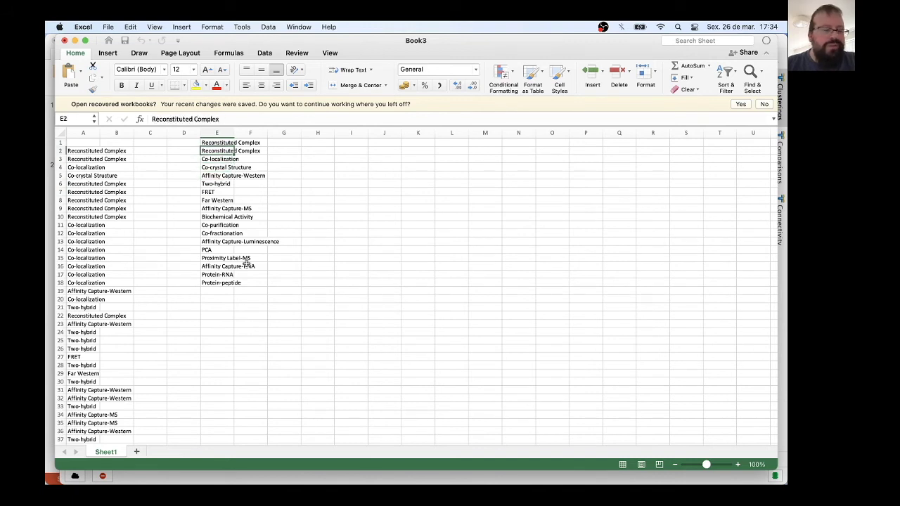
pyautogui.press('Up')
pyautogui.press('Down')
pyautogui.press('Up')
pyautogui.press('Down')
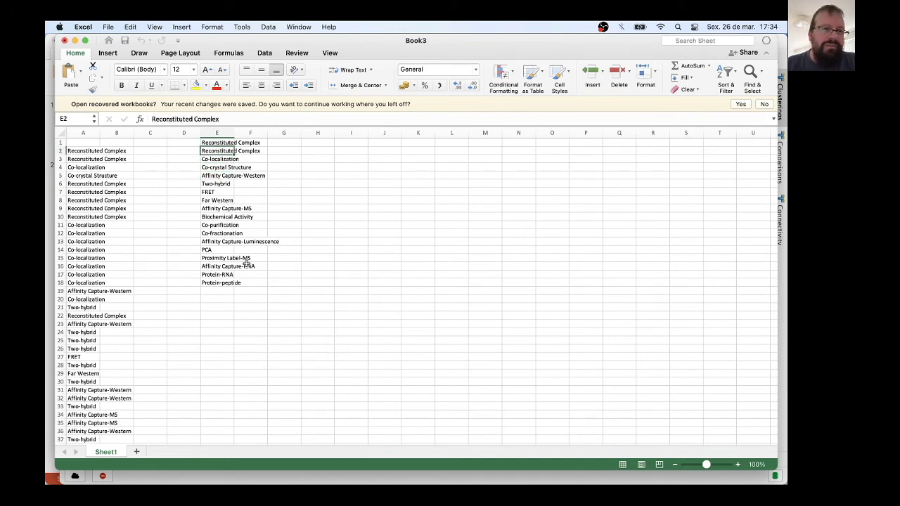
pyautogui.press('Up')
pyautogui.press('Down')
pyautogui.press('Up')
pyautogui.press('Down')
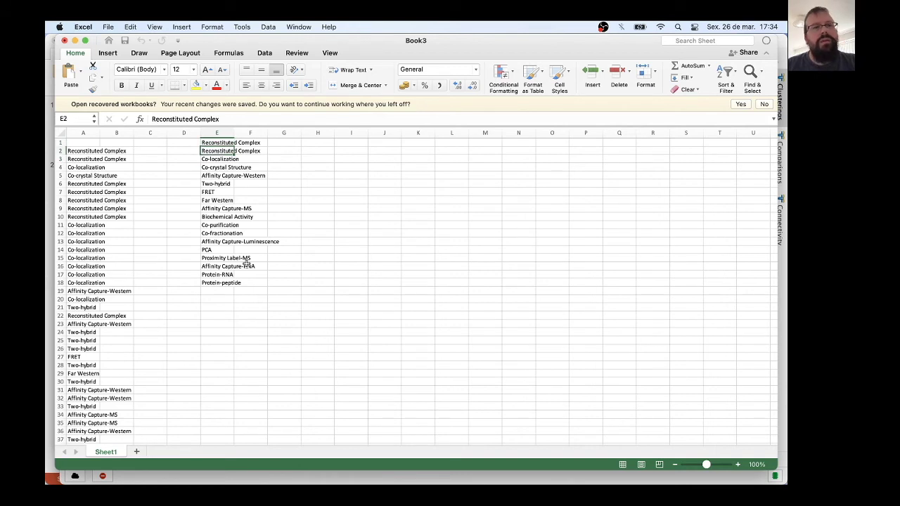
pyautogui.press('Up')
pyautogui.press('Down')
pyautogui.press('Down')
pyautogui.press('Down')
pyautogui.press('Down')
pyautogui.press('Down')
pyautogui.press('Down')
pyautogui.press('Down')
pyautogui.press('Down')
pyautogui.press('Down')
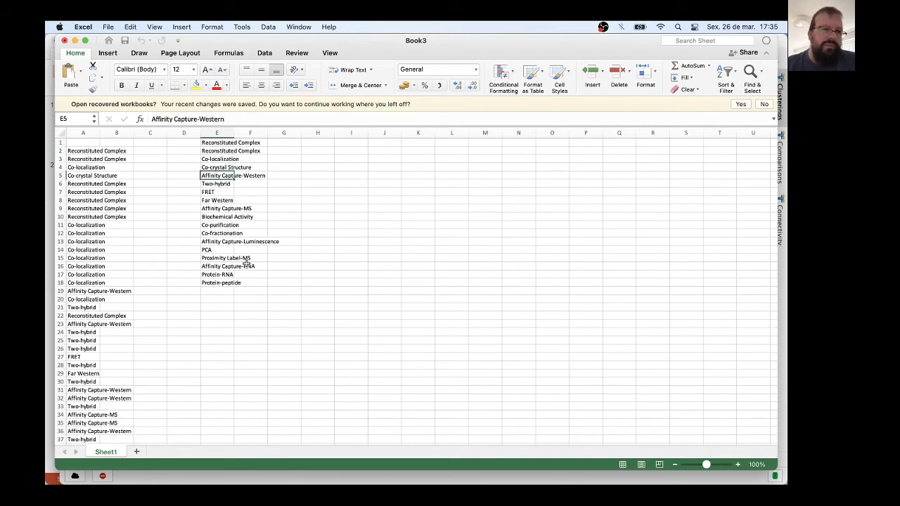
pyautogui.press('Down')
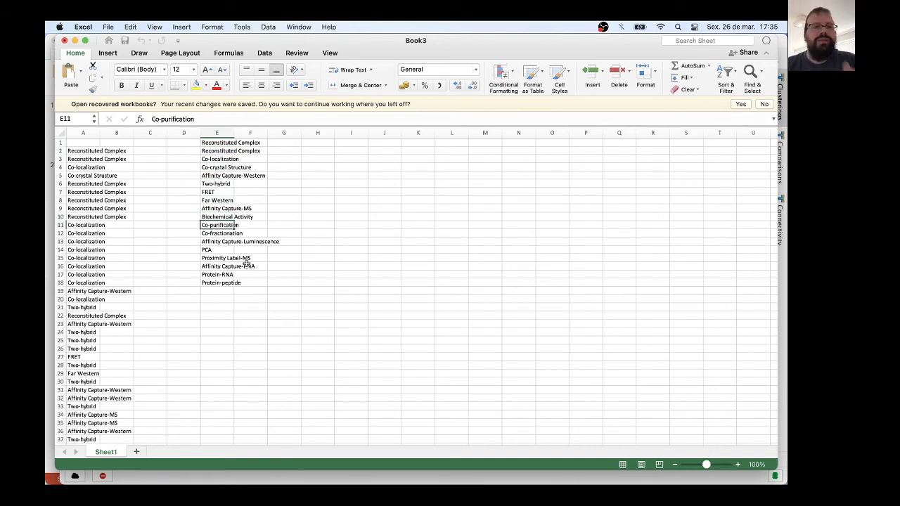
pyautogui.press('Down')
pyautogui.press('Down')
pyautogui.press('Down')
pyautogui.press('Down')
pyautogui.press('Up')
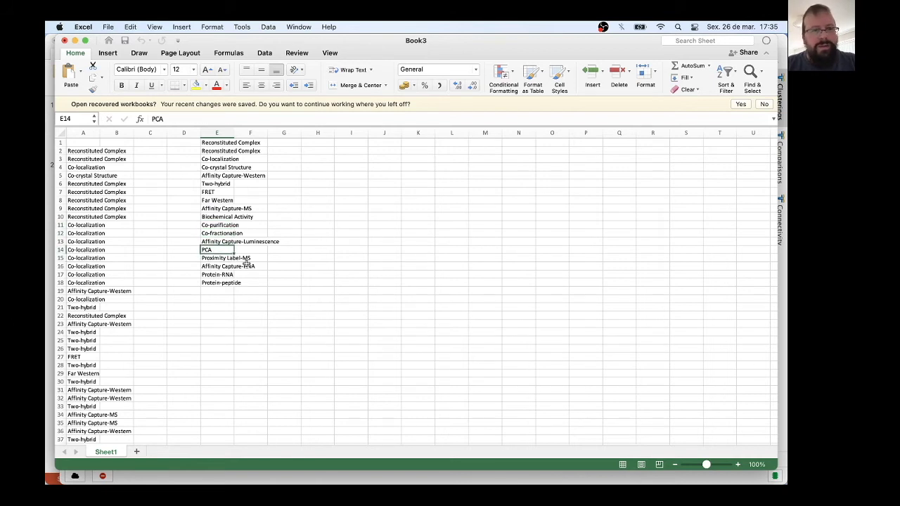
pyautogui.press('Up')
pyautogui.press('Up')
pyautogui.press('Up')
pyautogui.press('Up')
pyautogui.press('Up')
pyautogui.press('Up')
pyautogui.press('Up')
pyautogui.press('Up')
pyautogui.press('Up')
pyautogui.press('Up')
pyautogui.press('Up')
pyautogui.press('Up')
pyautogui.press('Up')
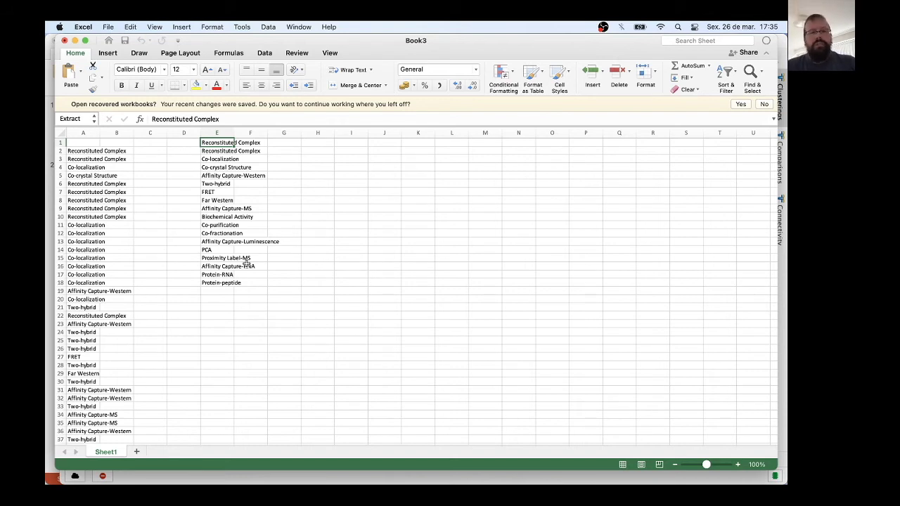
pyautogui.press('super+Tab')
pyautogui.press('super+Tab')
pyautogui.press('super+Tab')
pyautogui.press('super+Tab')
pyautogui.press('super+Tab')
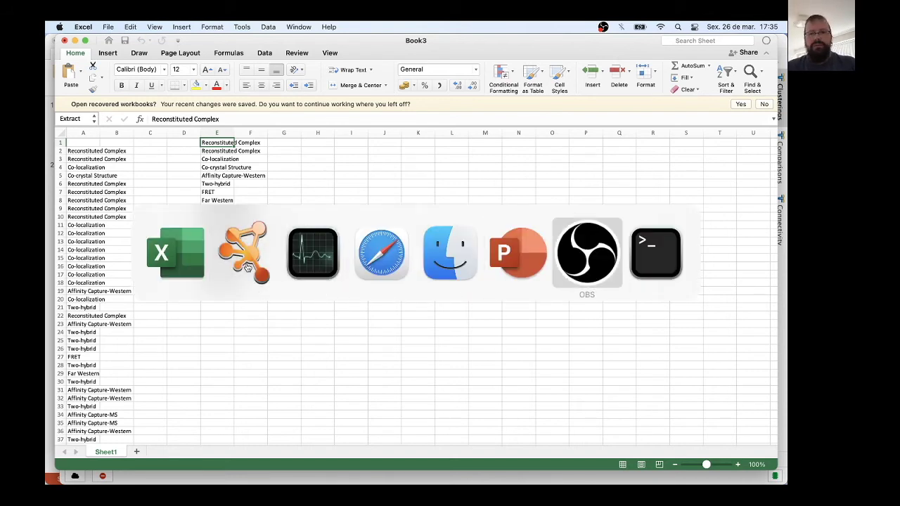
# In a new Terminal window, create an empty data.txt with nano and save it.
pyautogui.press('super+Tab')
pyautogui.press('super+n')
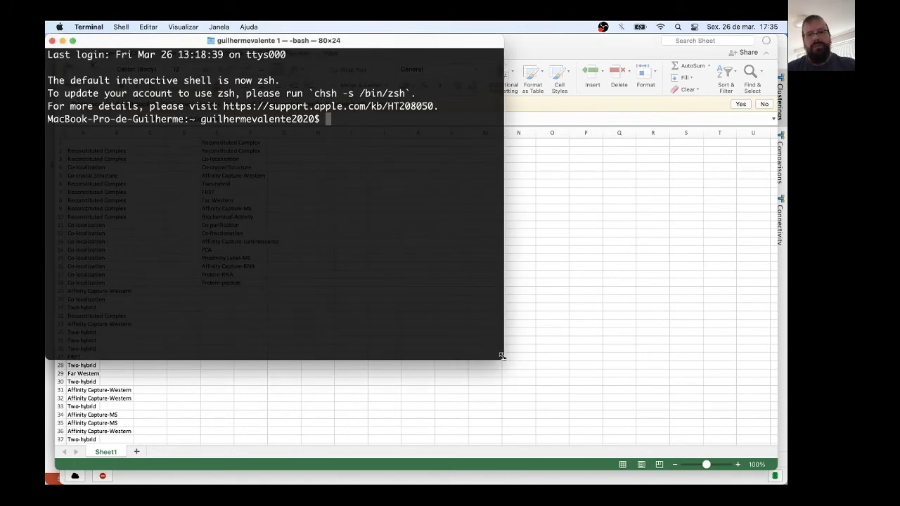
pyautogui.moveTo(502, 355); pyautogui.dragTo(787, 485)
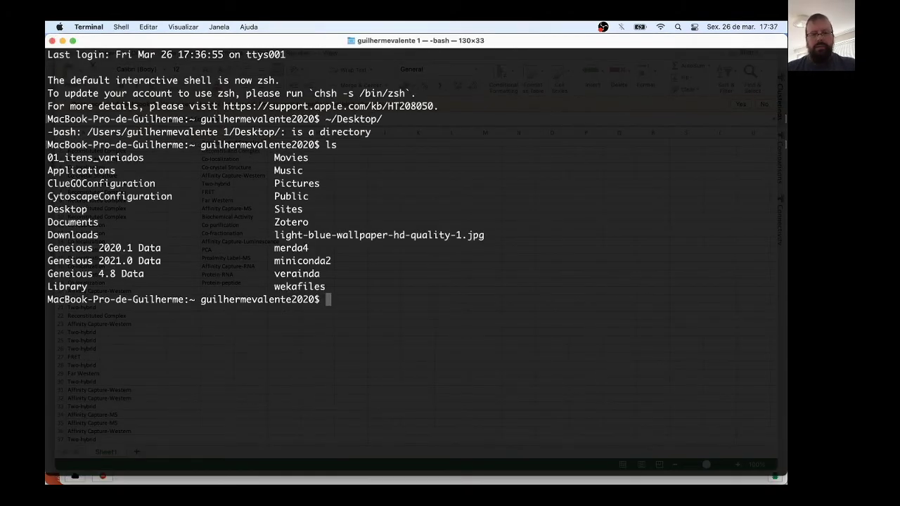
pyautogui.write('nan')
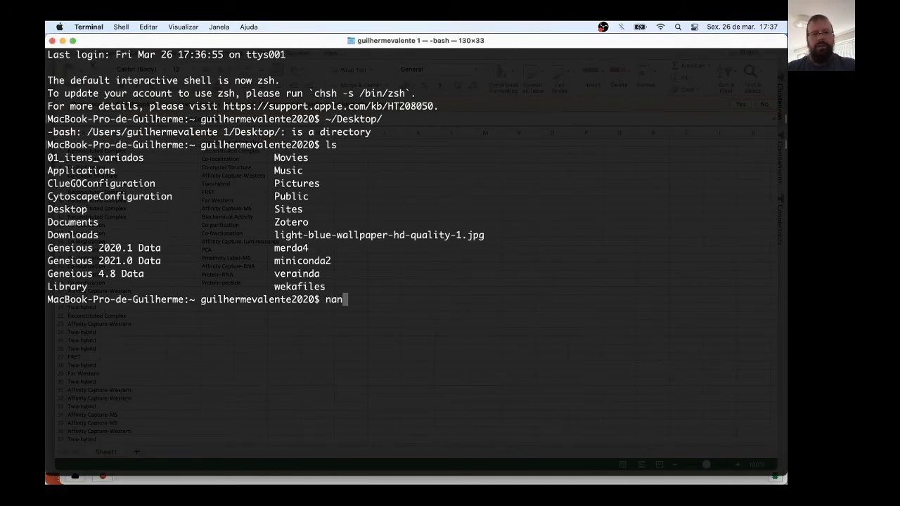
pyautogui.write('o data.txt')
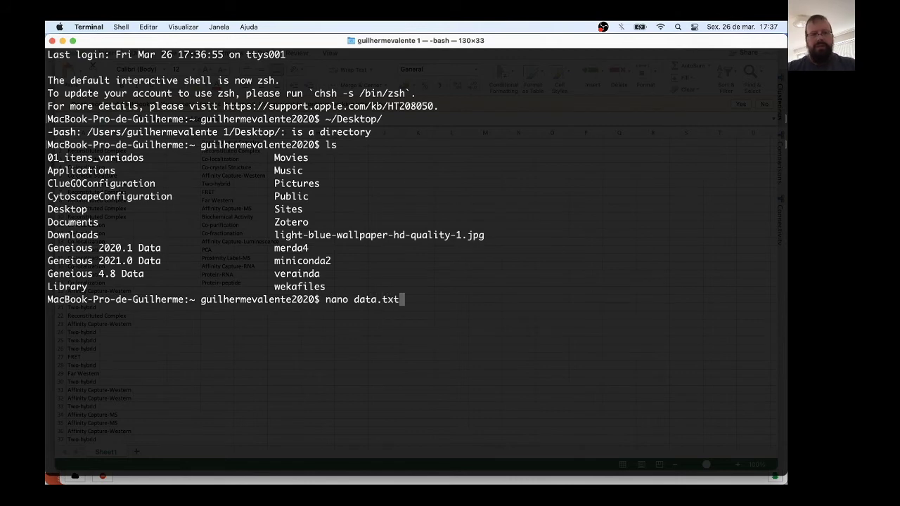
pyautogui.press('Return')
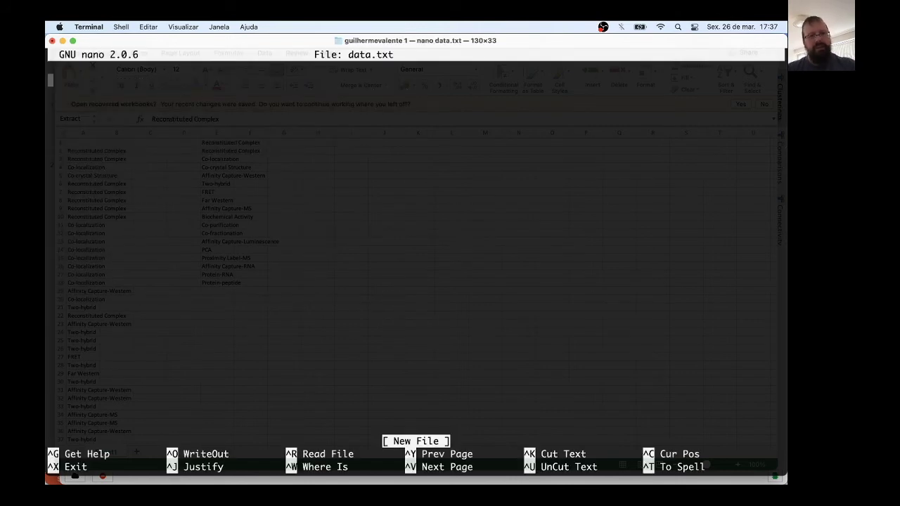
pyautogui.press('Return')
pyautogui.hotkey('ctrl', 'x')
pyautogui.press('y')
pyautogui.press('Return')
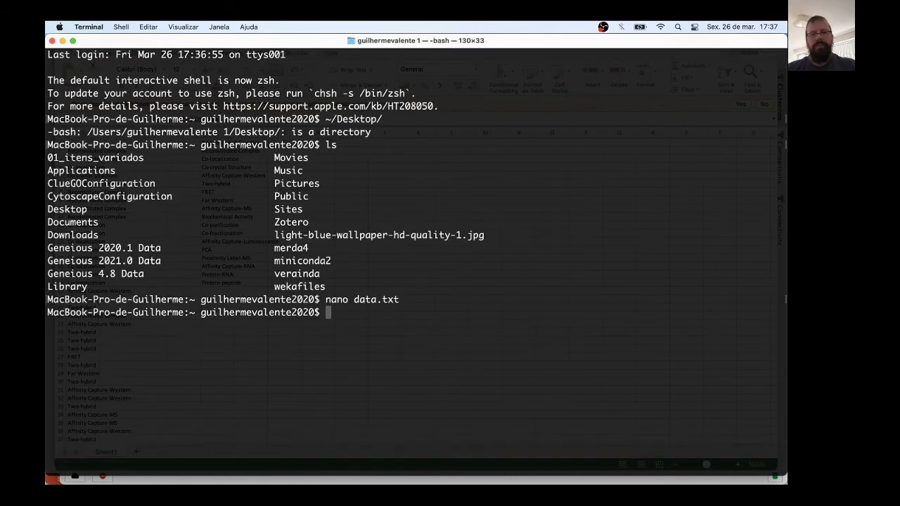
# Open data.txt in the text editor, paste the experiment types, then save and close it.
pyautogui.write('open data.txt')
pyautogui.press('Return')
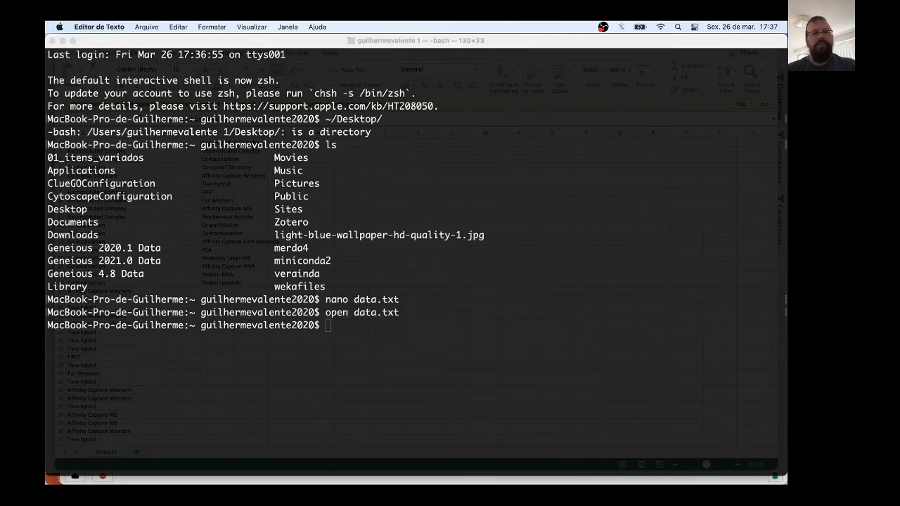
pyautogui.press('super+a')
pyautogui.press('super+v')
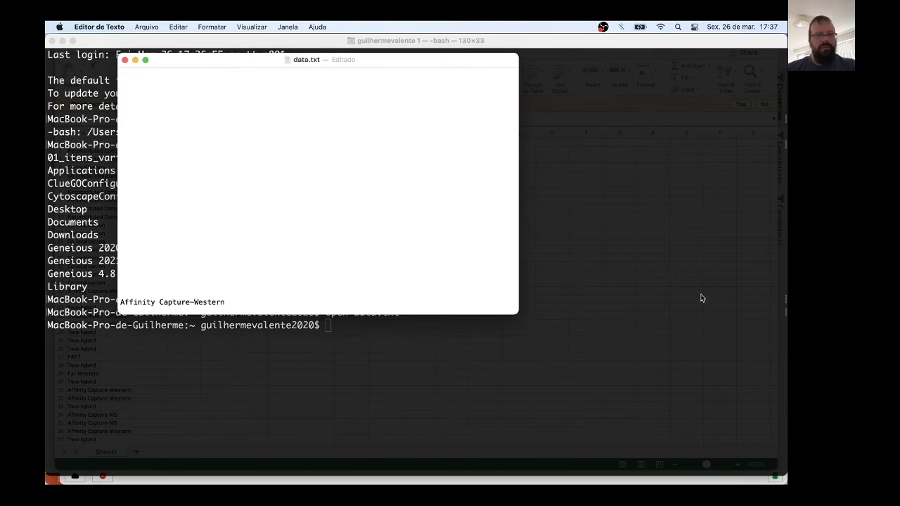
pyautogui.scroll(-1, 303, 214)
pyautogui.scroll(5, 302, 214)
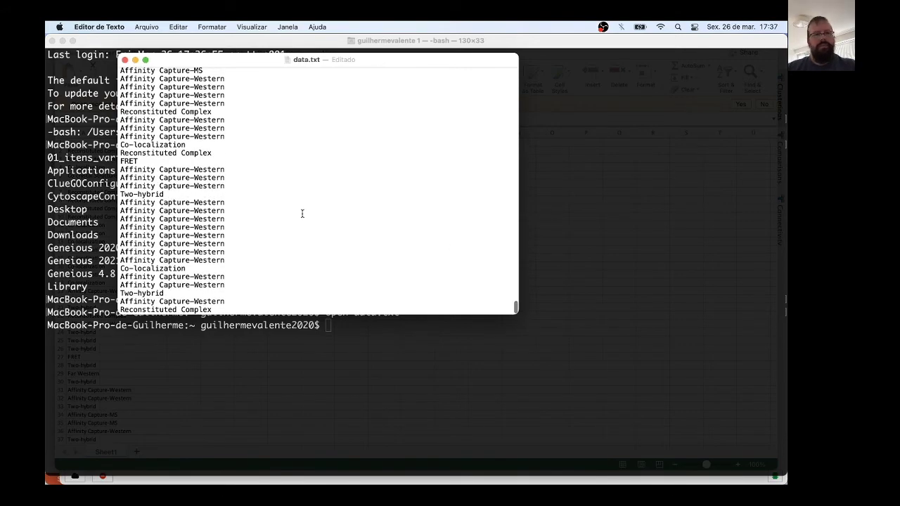
pyautogui.scroll(-5, 303, 214)
pyautogui.scroll(5, 302, 214)
pyautogui.scroll(-5, 302, 214)
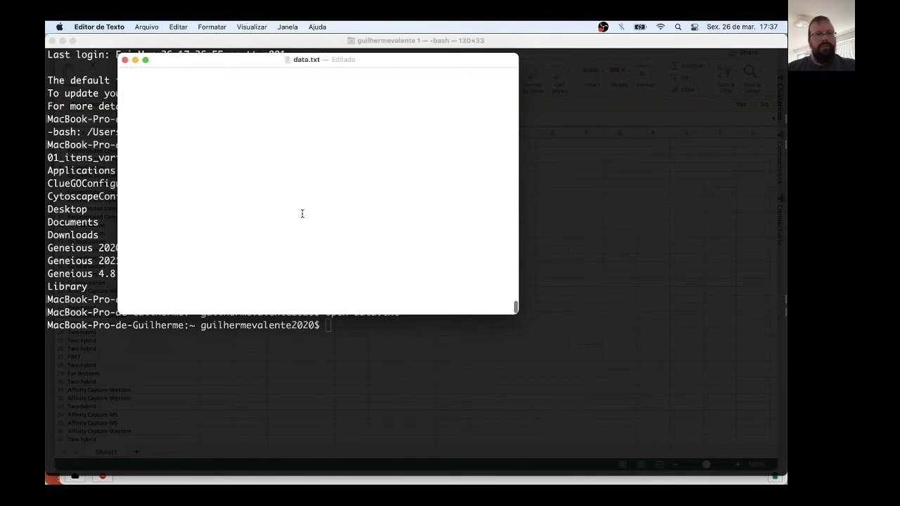
pyautogui.scroll(5, 303, 214)
pyautogui.scroll(-5, 302, 214)
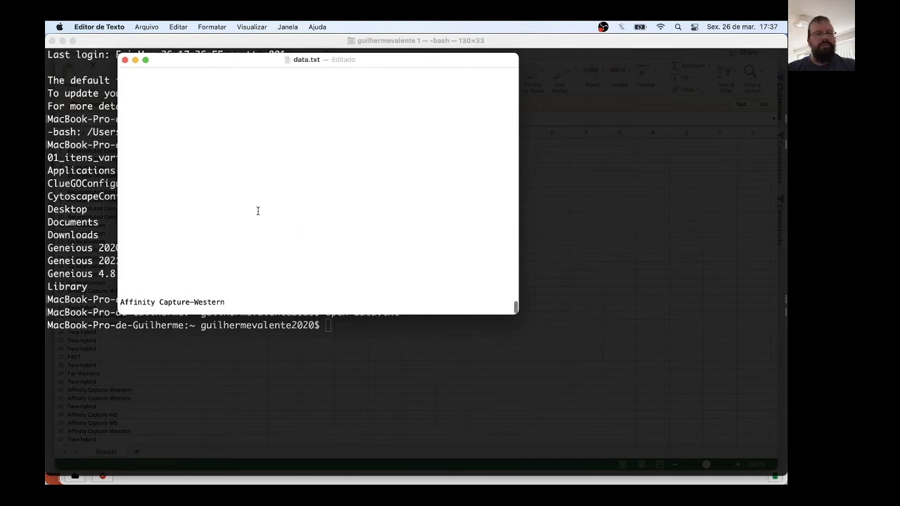
pyautogui.press('super+s')
pyautogui.press('super+w')
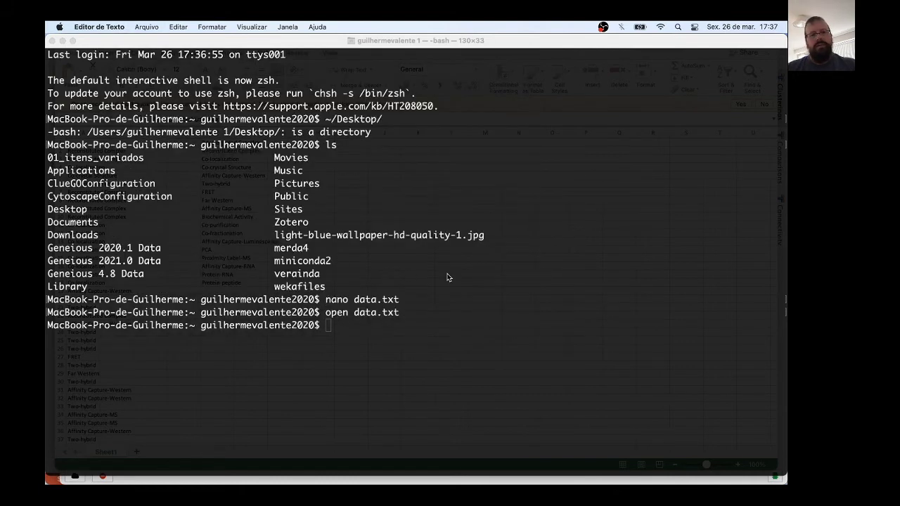
pyautogui.click(446, 274)
# Run cat data.txt |sort |uniq to list the 17 unique experiment types.
pyautogui.write('cat da')
pyautogui.press('Tab')
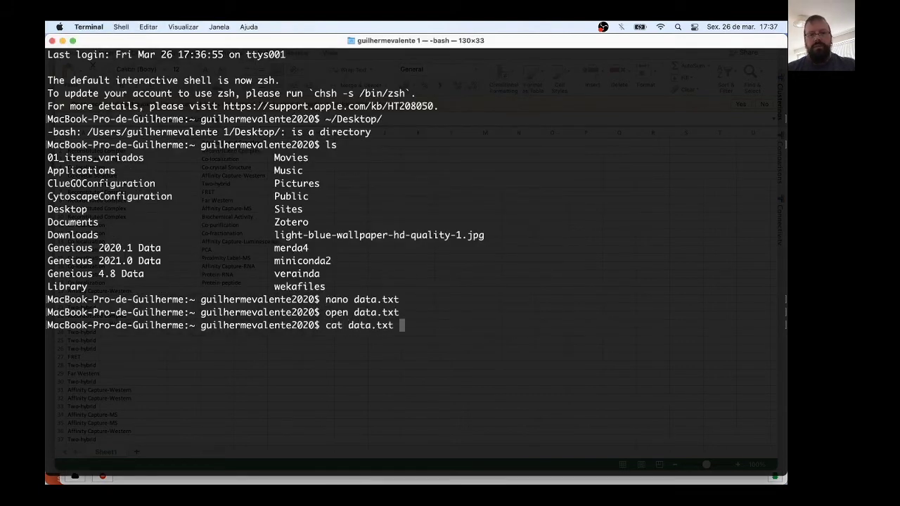
pyautogui.write('|')
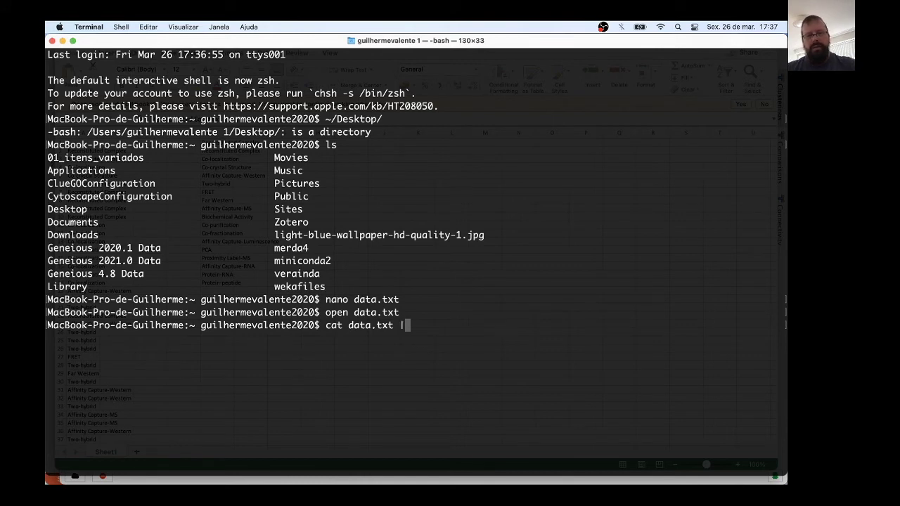
pyautogui.write('sort ')
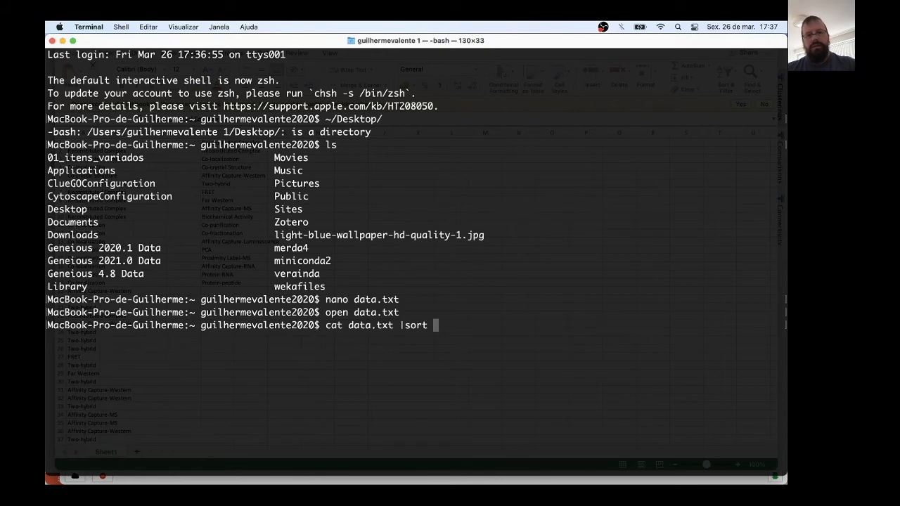
pyautogui.write('|uniq')
pyautogui.press('Return')
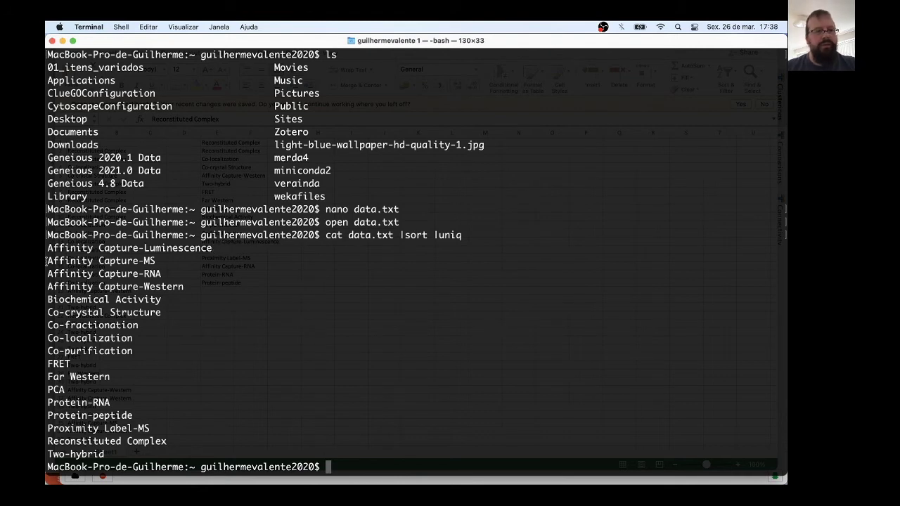
pyautogui.moveTo(46, 260); pyautogui.dragTo(49, 248)
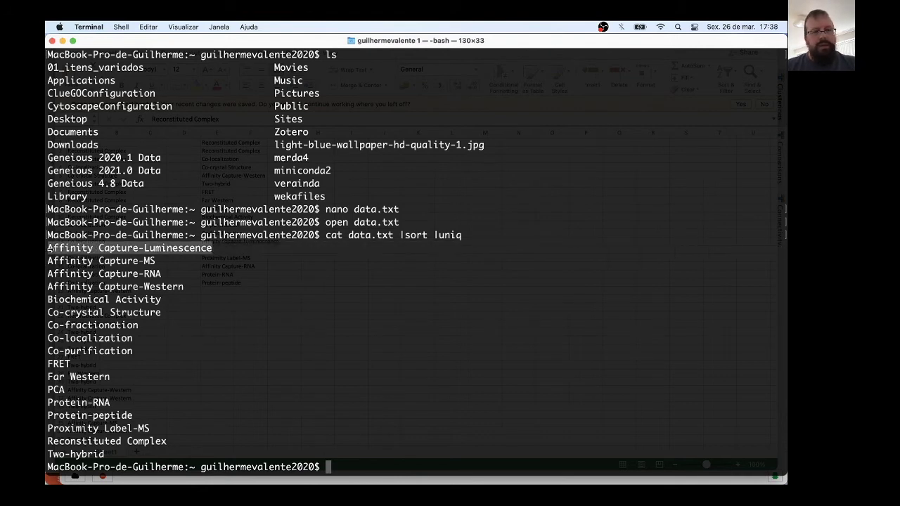
pyautogui.click(101, 275)
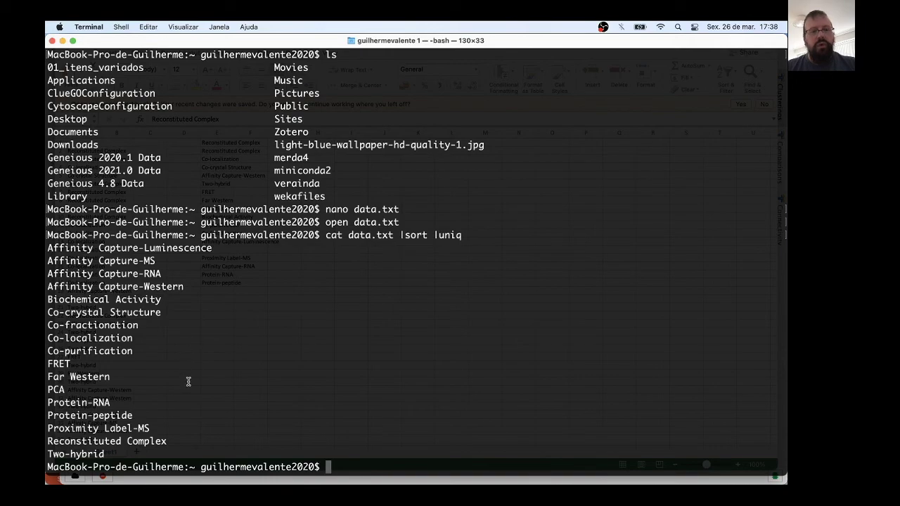
pyautogui.moveTo(685, 461)
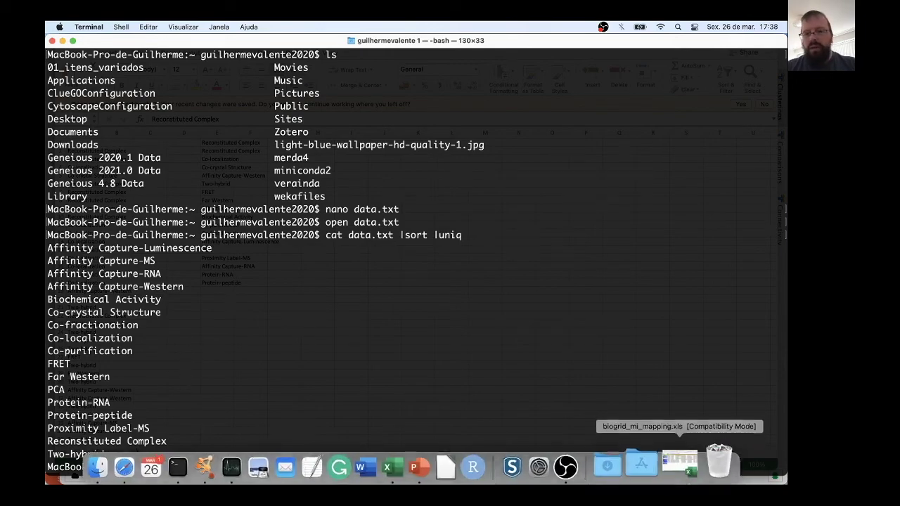
# Restore biogrid_mi_mapping.xls and read the Affinity Capture-MS evidence code description.
pyautogui.click(686, 461)
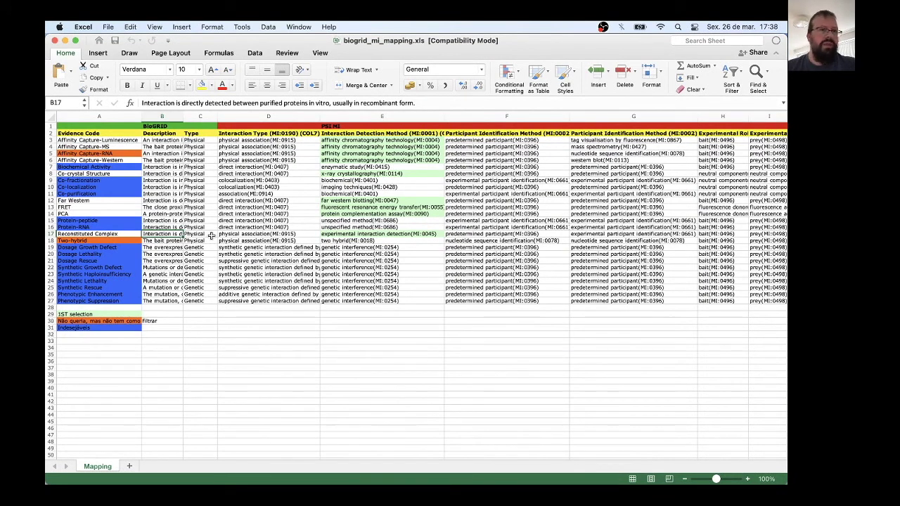
pyautogui.click(168, 146)
pyautogui.press('Down')
pyautogui.press('Down')
pyautogui.press('Down')
pyautogui.press('Down')
pyautogui.press('Down')
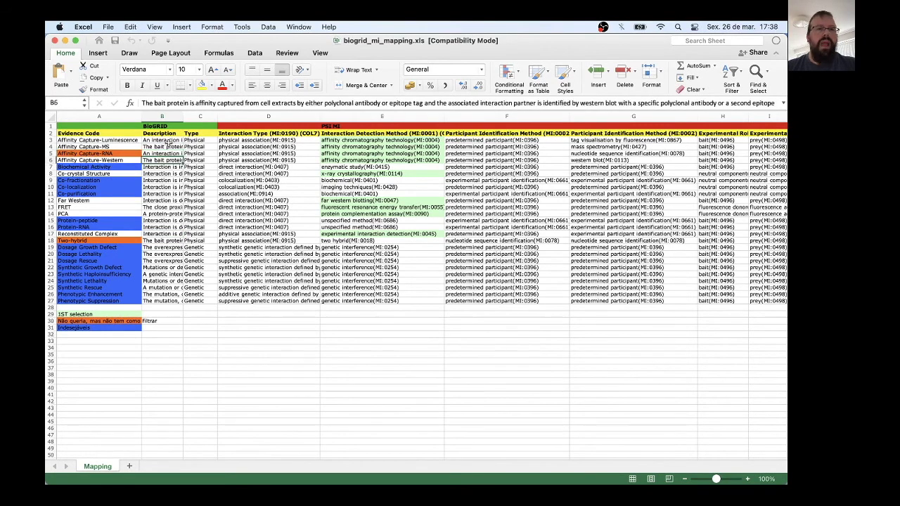
pyautogui.press('Down')
pyautogui.press('Down')
pyautogui.press('Down')
pyautogui.press('Down')
pyautogui.press('Down')
pyautogui.press('Down')
pyautogui.press('Down')
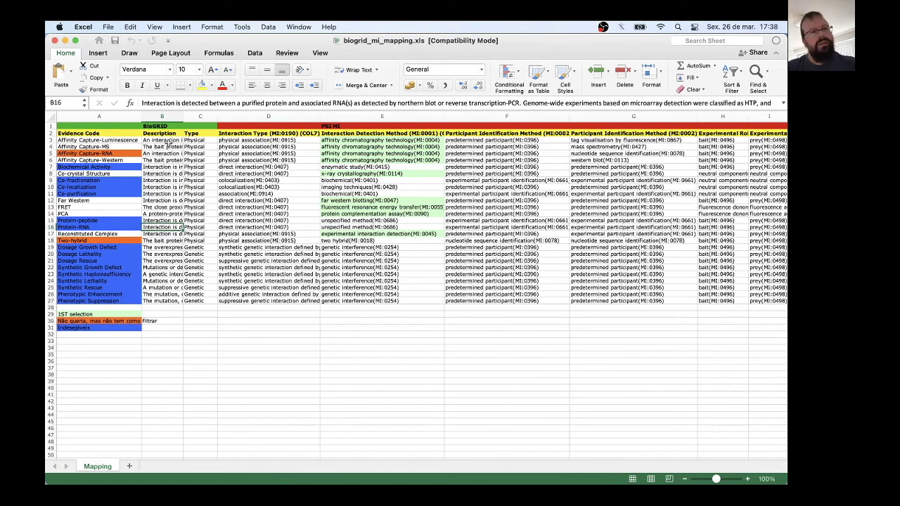
pyautogui.press('Up')
pyautogui.press('Up')
pyautogui.press('Up')
pyautogui.press('Up')
pyautogui.press('Up')
pyautogui.press('Up')
pyautogui.press('Up')
pyautogui.press('Up')
pyautogui.press('Up')
pyautogui.press('Up')
pyautogui.press('Up')
pyautogui.press('Up')
pyautogui.press('Up')
pyautogui.press('Down')
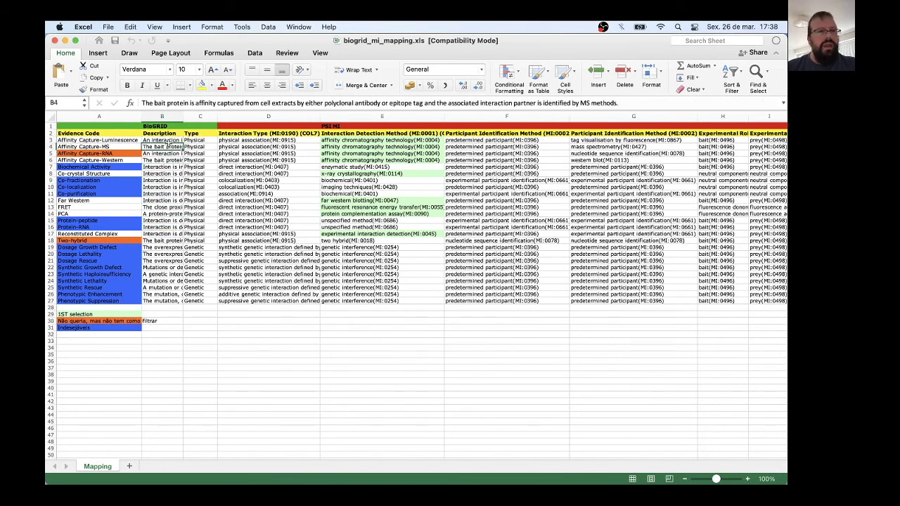
# Read the FRET, Far Western and PCA evidence code descriptions.
pyautogui.press('Down')
pyautogui.press('Down')
pyautogui.press('Down')
pyautogui.press('Down')
pyautogui.press('Down')
pyautogui.press('Down')
pyautogui.press('Down')
pyautogui.press('Down')
pyautogui.press('Down')
pyautogui.press('Left')
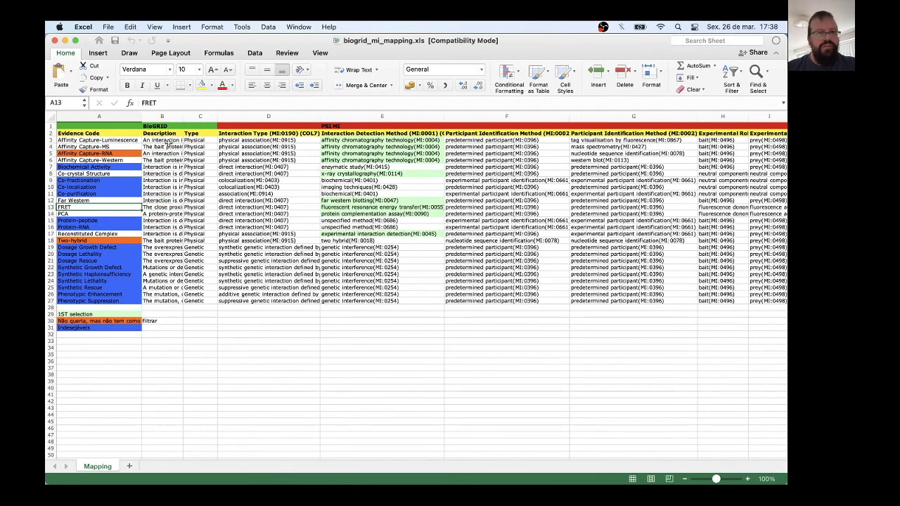
pyautogui.press('Right')
pyautogui.press('Left')
pyautogui.press('Up')
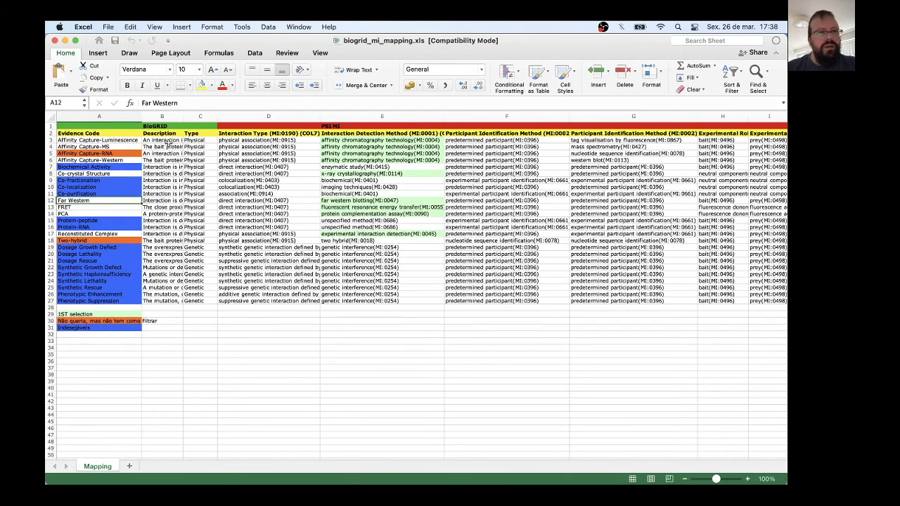
pyautogui.press('Down')
pyautogui.press('Down')
pyautogui.press('Right')
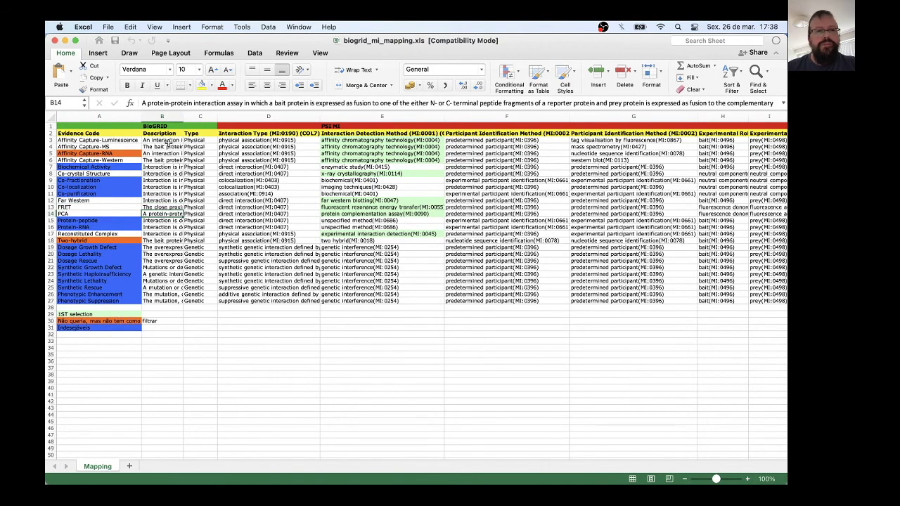
pyautogui.press('Left')
pyautogui.press('Up')
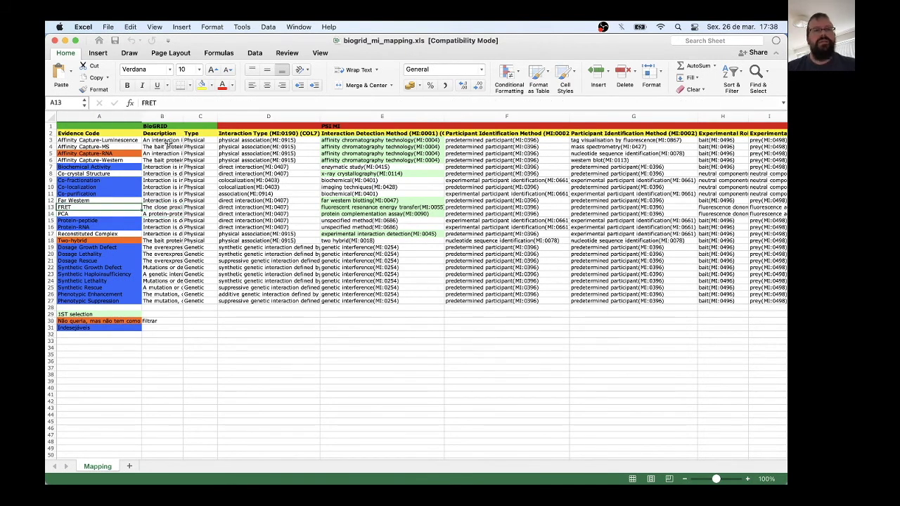
# Select the word FRET in the terminal's experimental system list.
pyautogui.press('super+Tab')
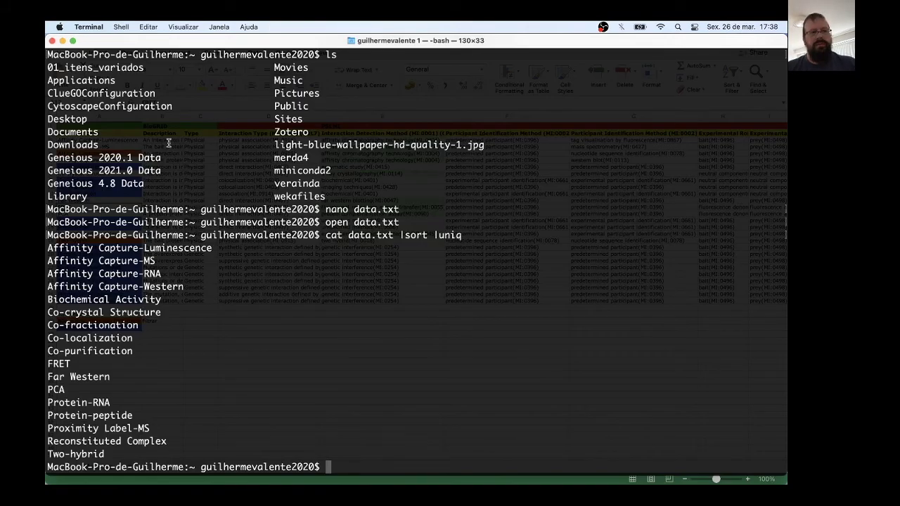
pyautogui.press('super+Tab')
pyautogui.press('super+Tab')
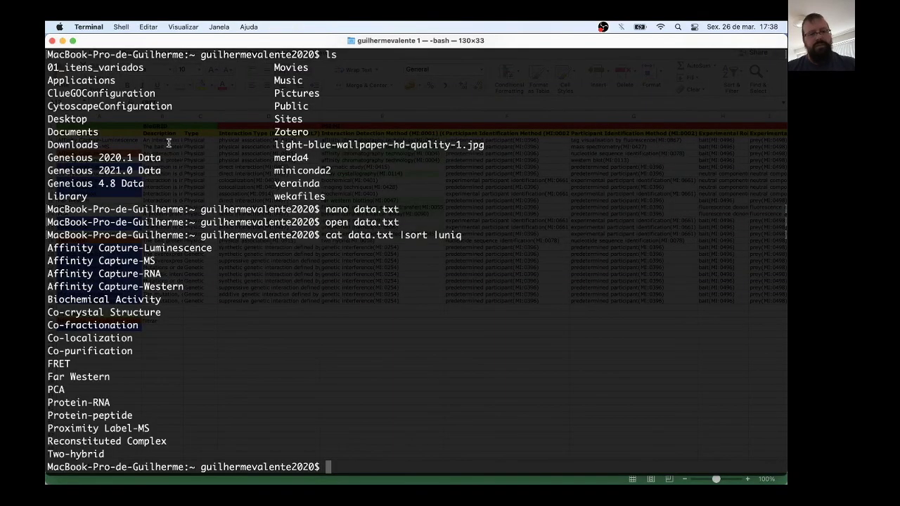
pyautogui.doubleClick(58, 360)
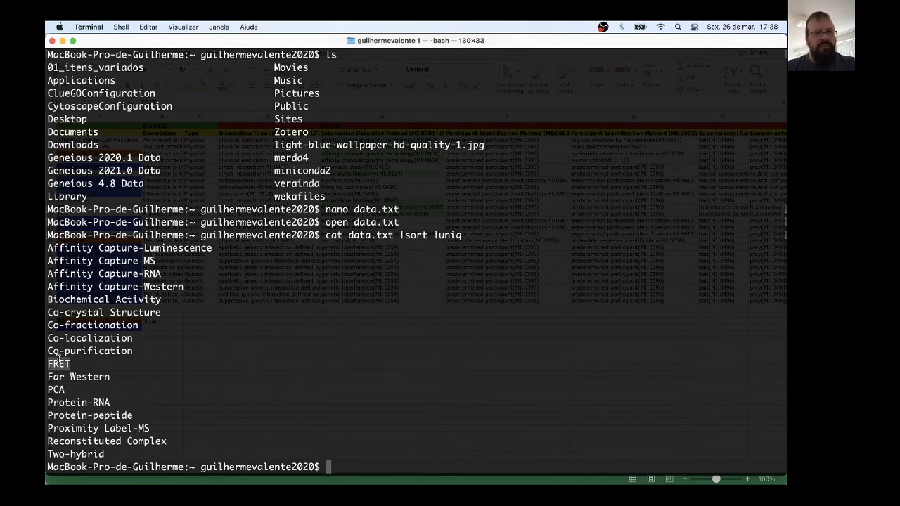
# On the smaller BIOGRID subnetwork, remove both Organism Interactor A and B filter conditions.
pyautogui.press('super+Tab')
pyautogui.press('super+Tab')
pyautogui.press('super+Tab')
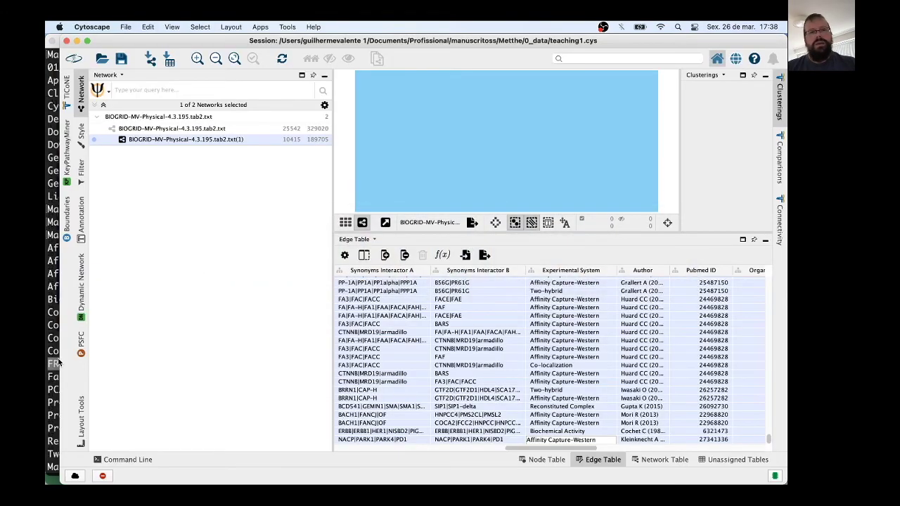
pyautogui.click(169, 139)
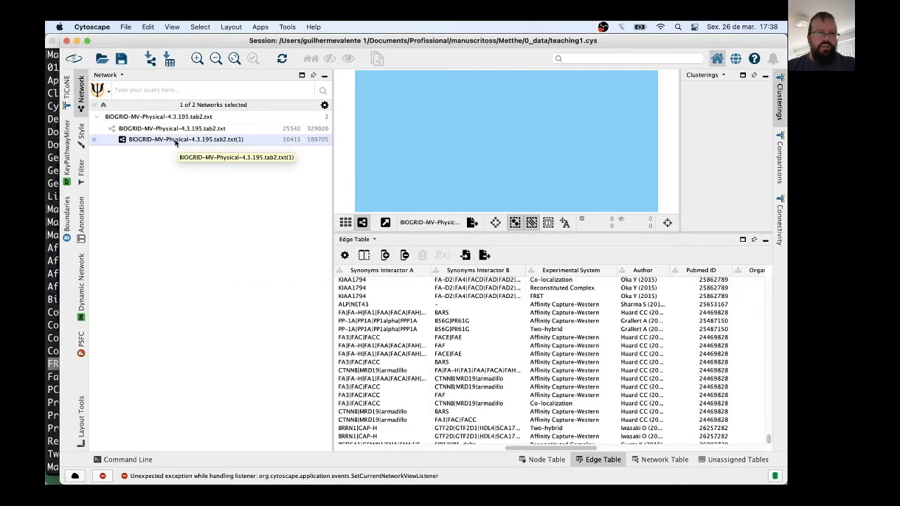
pyautogui.click(82, 172)
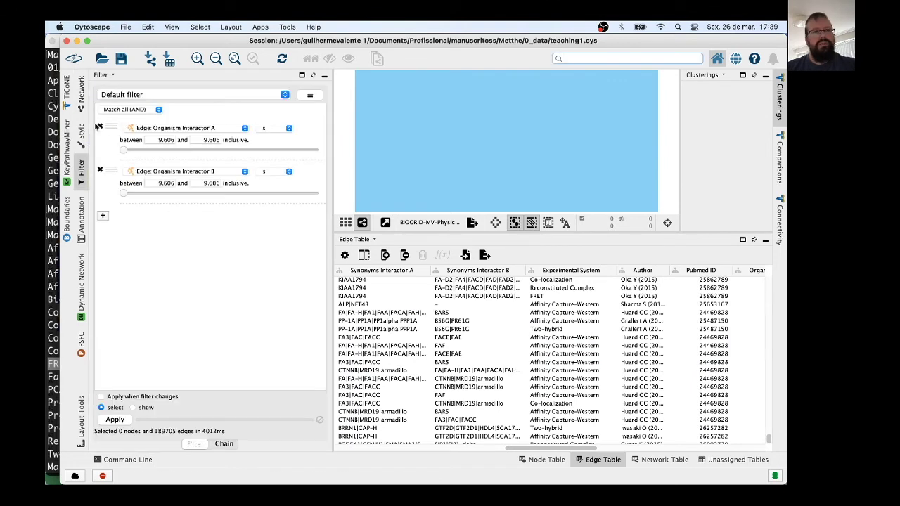
pyautogui.click(99, 127)
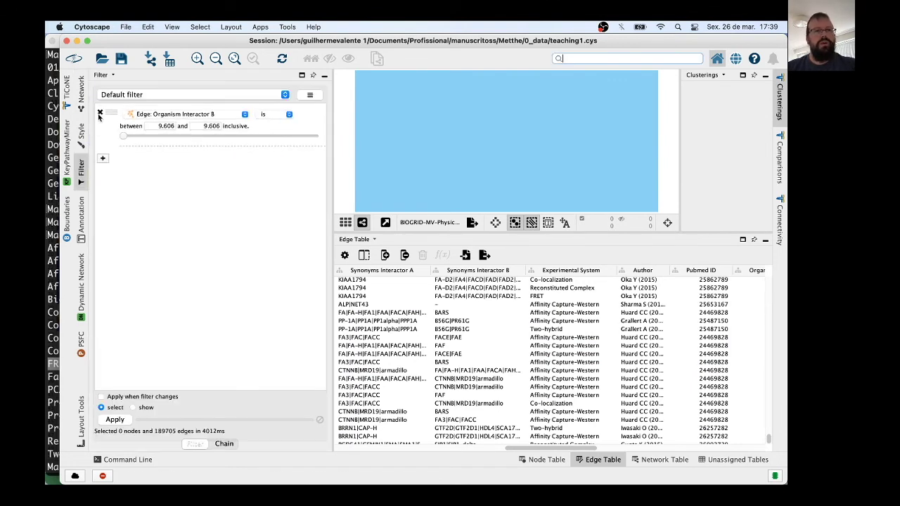
pyautogui.click(99, 114)
# Add an Edge: Experimental System column filter that contains FRET.
pyautogui.click(103, 116)
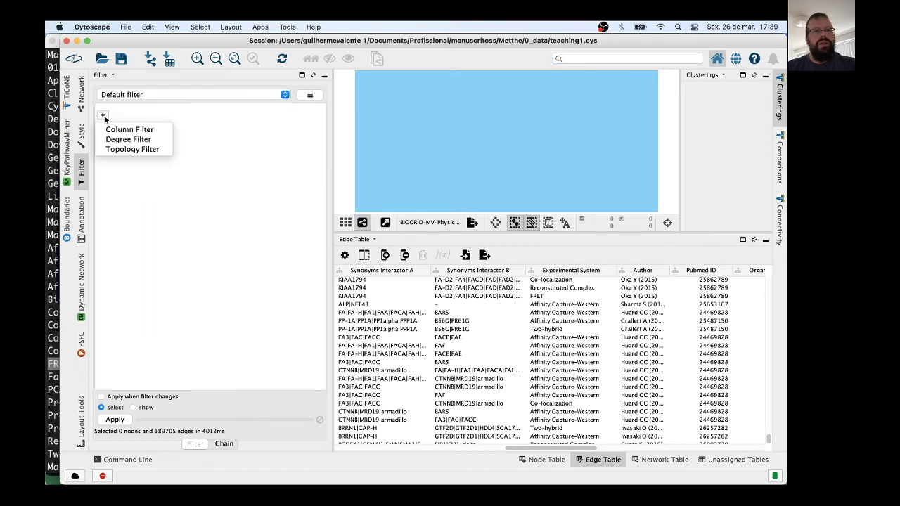
pyautogui.click(128, 131)
pyautogui.click(157, 116)
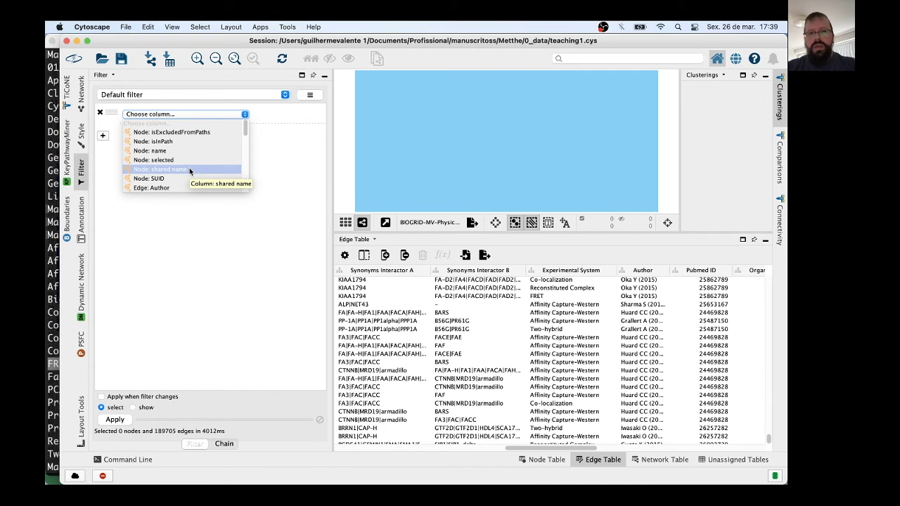
pyautogui.scroll(-5, 189, 170)
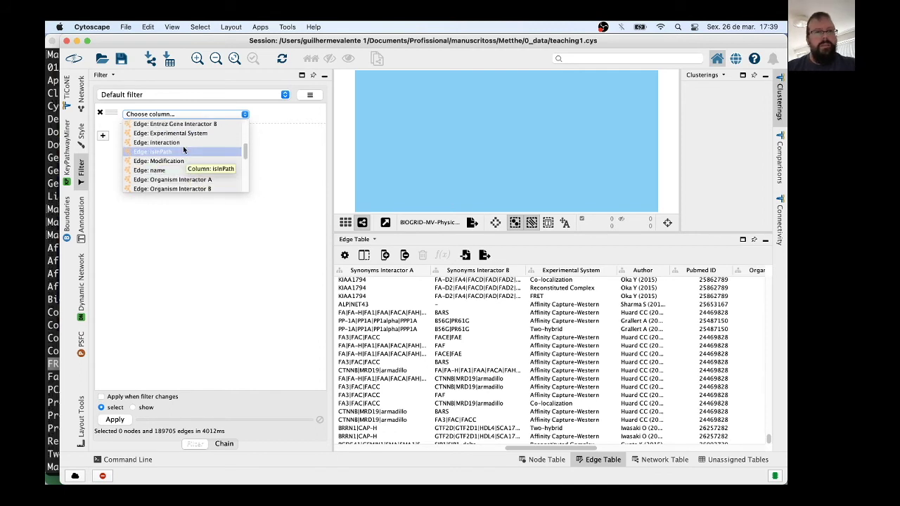
pyautogui.click(177, 134)
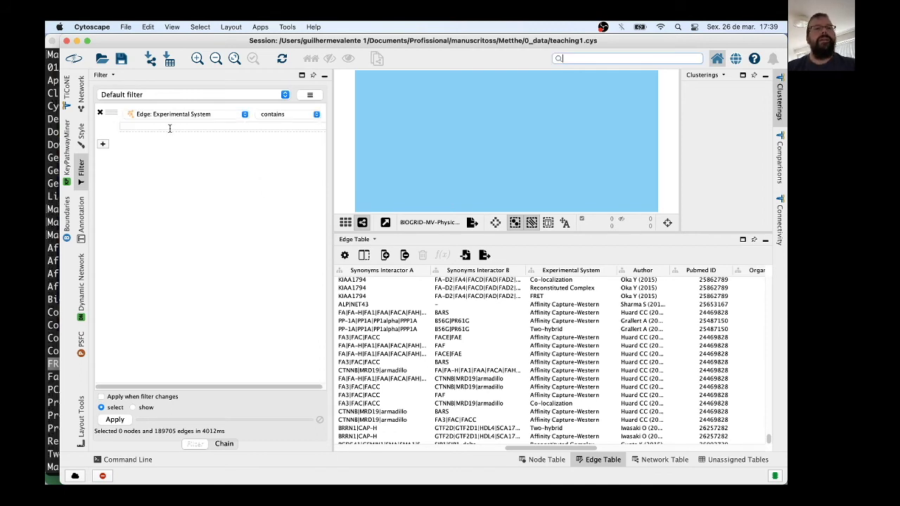
pyautogui.click(161, 125)
pyautogui.write('FRET')
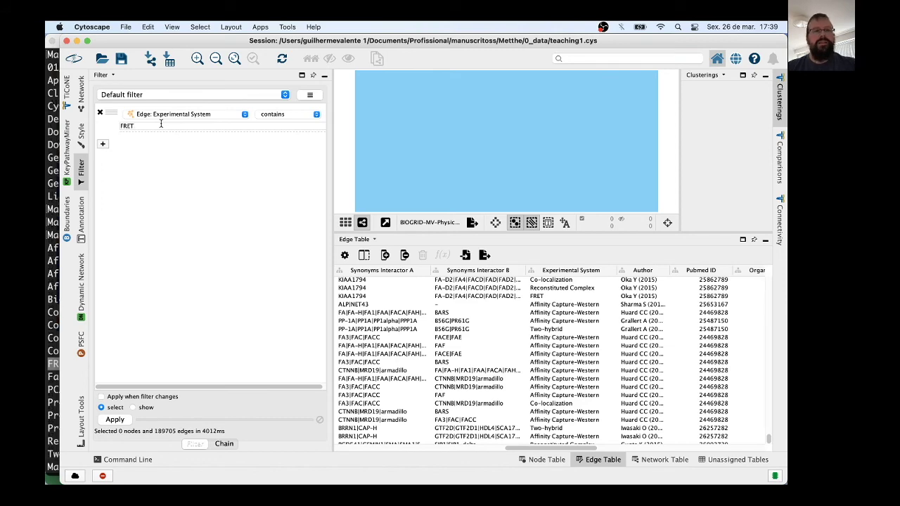
# Select the word Two-hybrid in the terminal's experimental system list.
pyautogui.press('super+Tab')
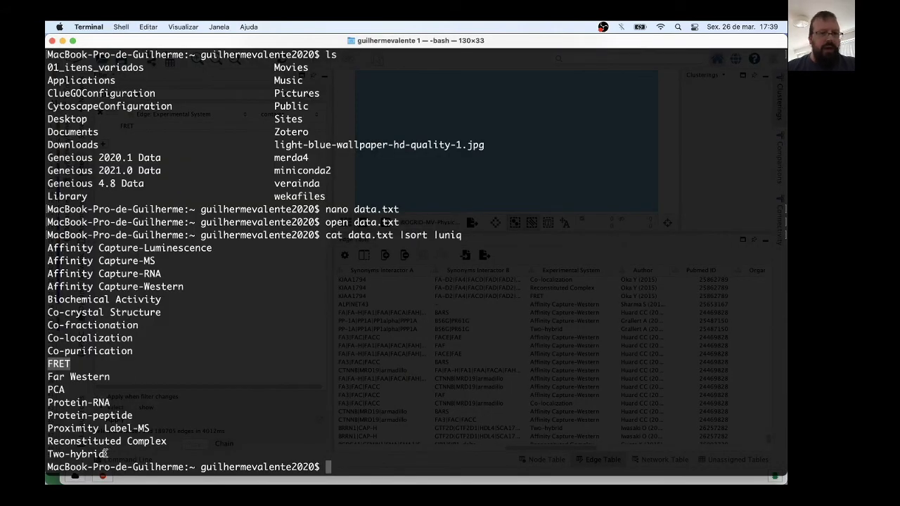
pyautogui.moveTo(105, 454); pyautogui.dragTo(49, 453)
pyautogui.press('super+Tab')
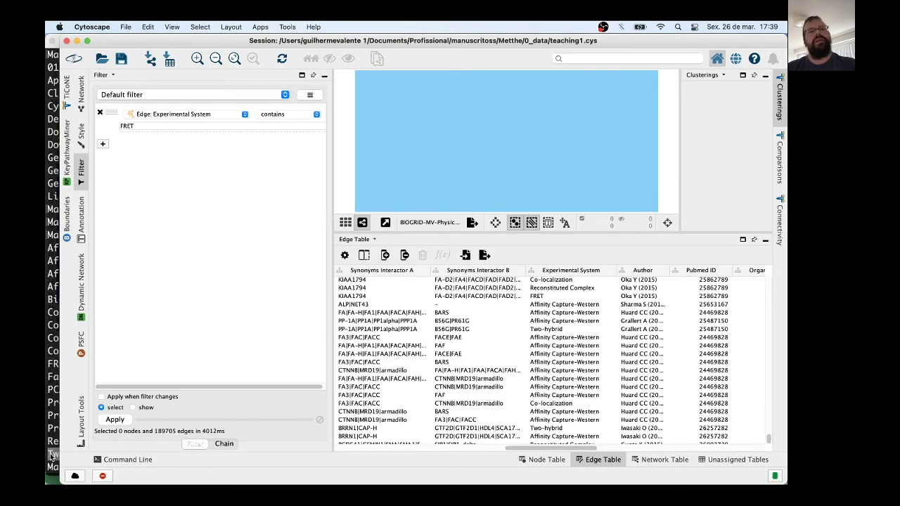
# Add a second Edge: Experimental System column condition with the value Two-hybrid.
pyautogui.click(103, 144)
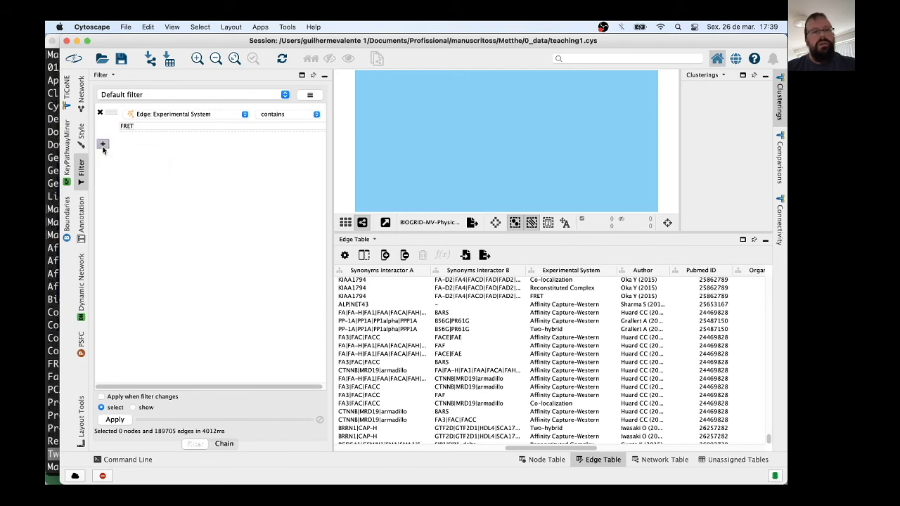
pyautogui.click(123, 156)
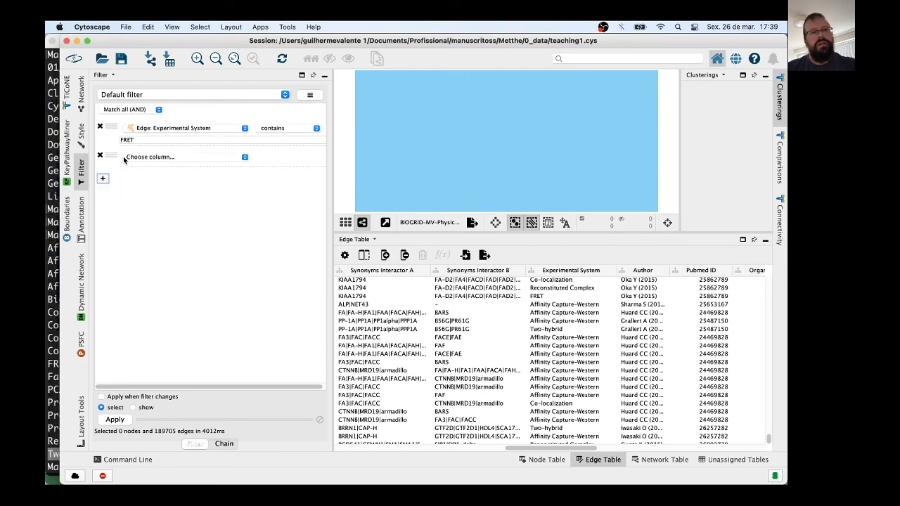
pyautogui.click(171, 158)
pyautogui.scroll(-5, 181, 204)
pyautogui.scroll(-4, 181, 206)
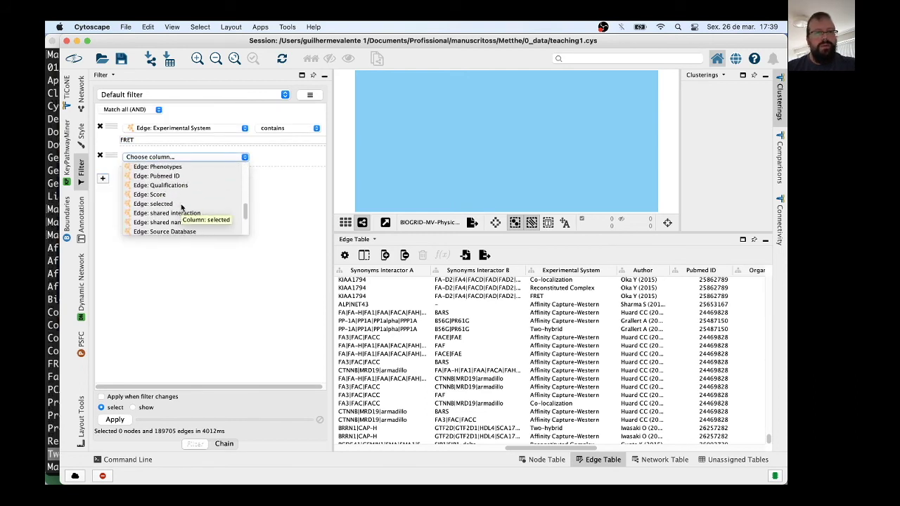
pyautogui.scroll(-3, 182, 208)
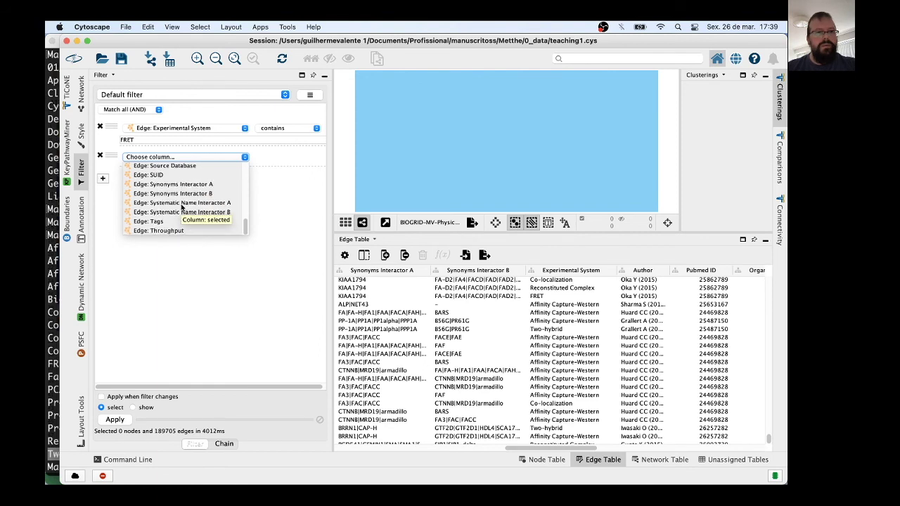
pyautogui.scroll(4, 181, 206)
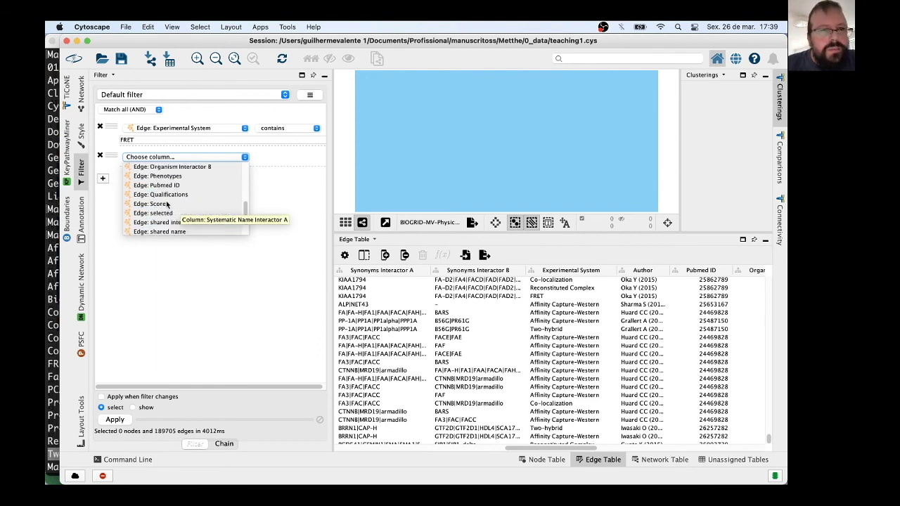
pyautogui.scroll(5, 167, 204)
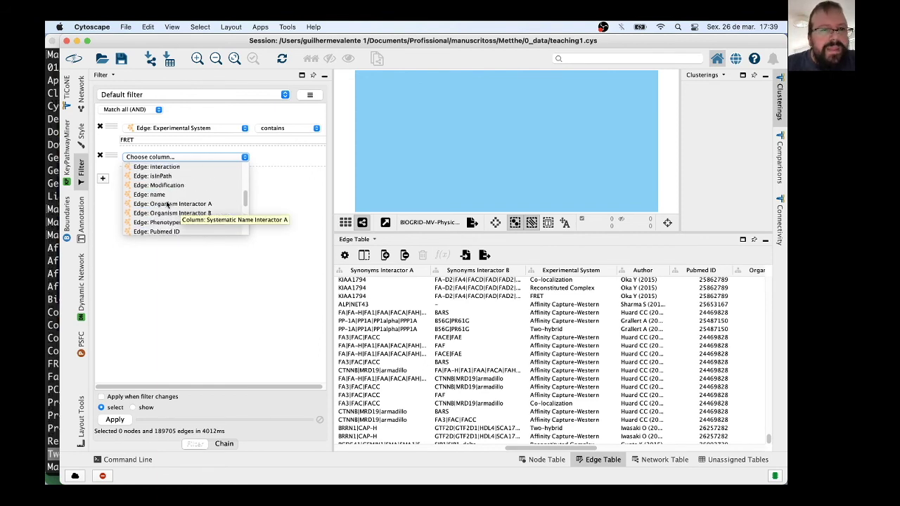
pyautogui.click(169, 185)
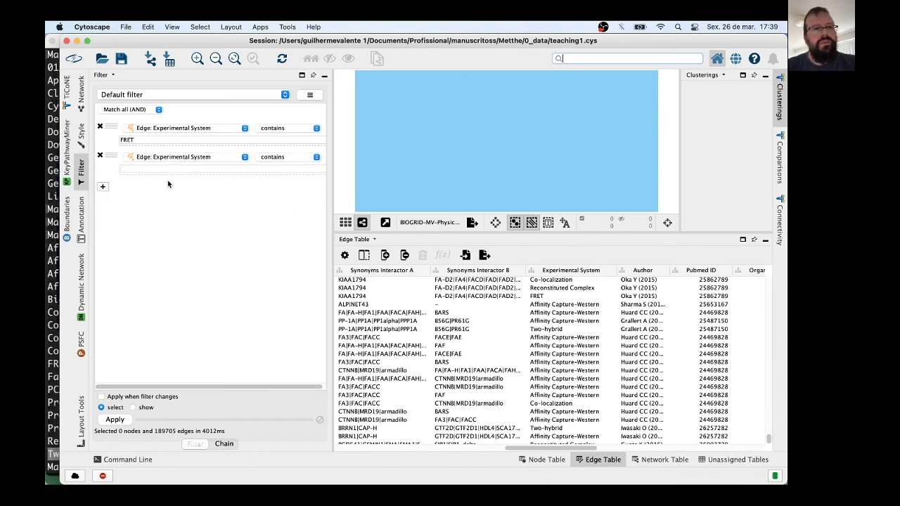
pyautogui.click(156, 169)
pyautogui.write('Two-hybrid')
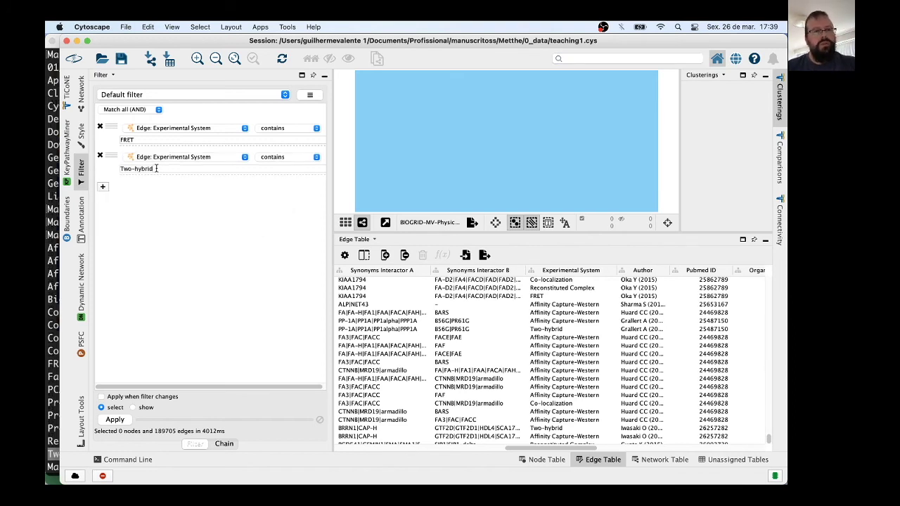
# Make both conditions exact 'is' matches, switch to Match any (OR), and apply the filter.
pyautogui.click(281, 128)
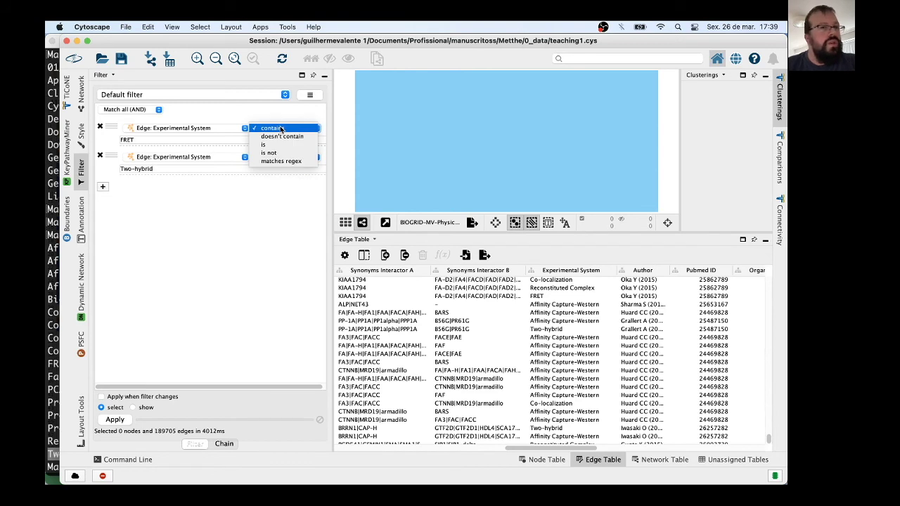
pyautogui.click(279, 146)
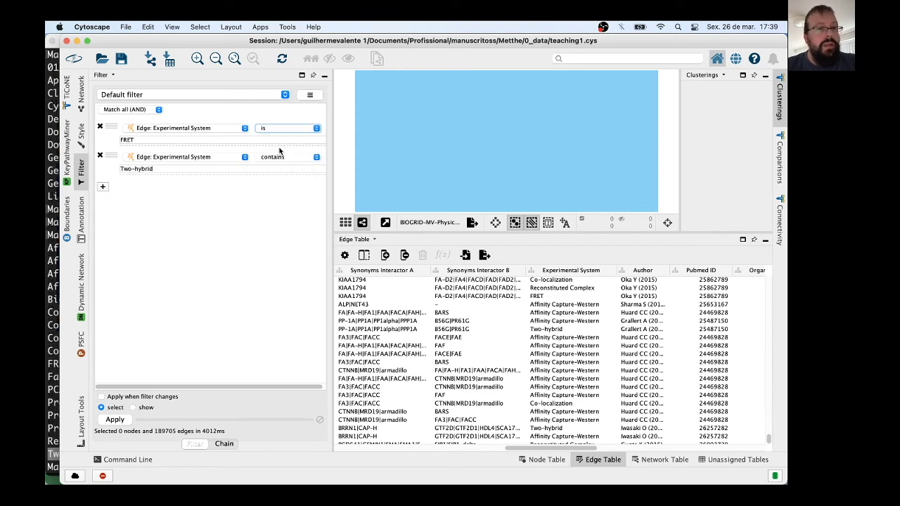
pyautogui.click(279, 161)
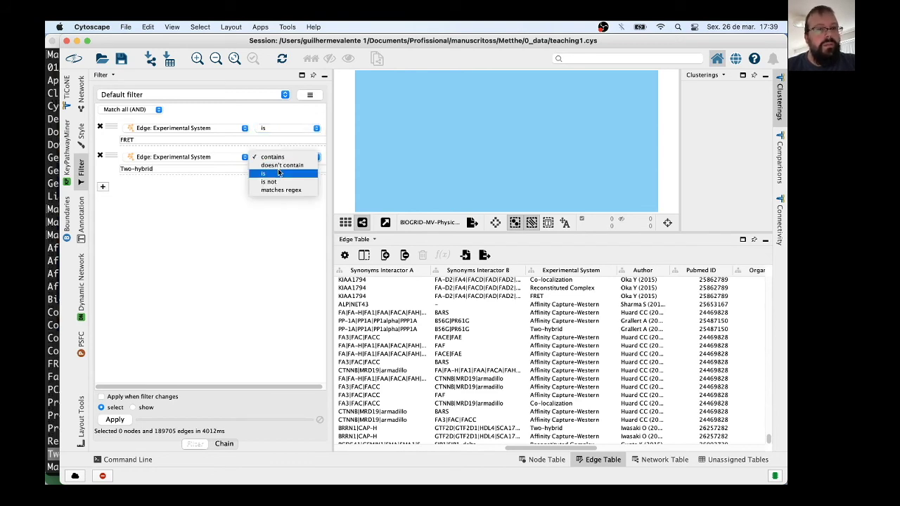
pyautogui.click(279, 174)
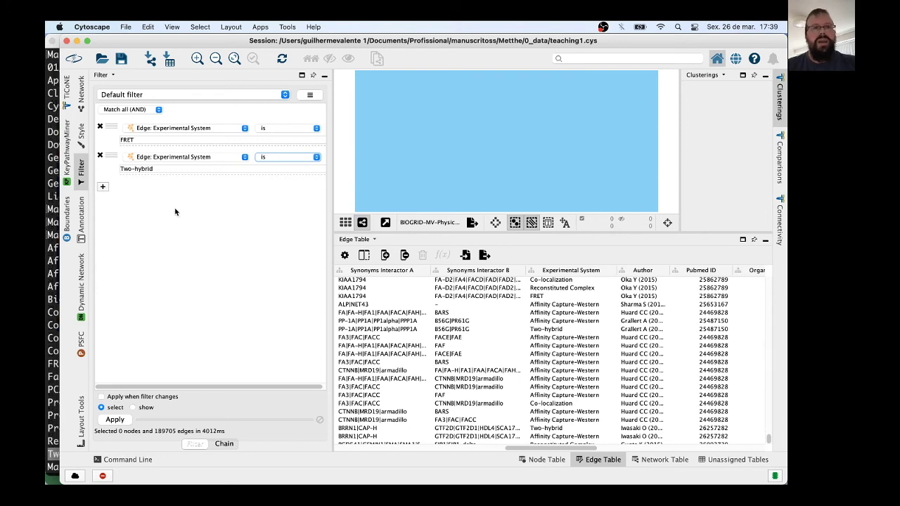
pyautogui.click(144, 111)
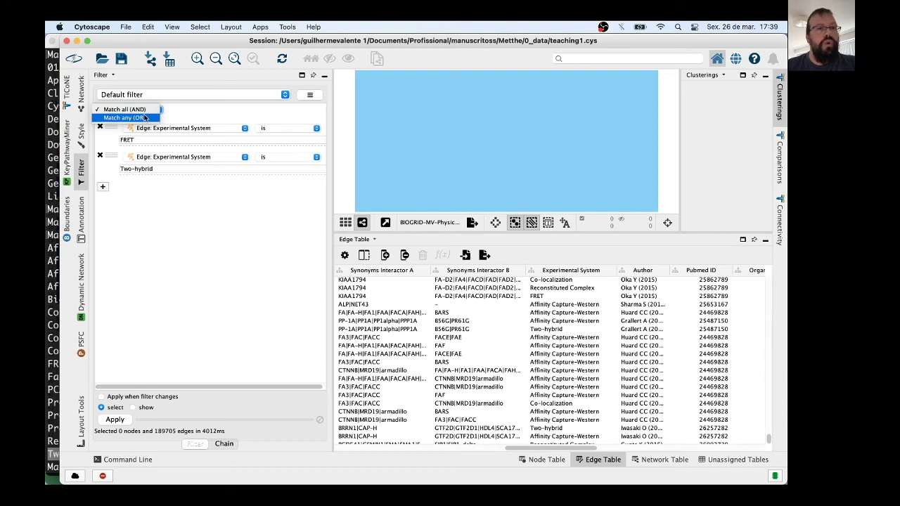
pyautogui.click(123, 119)
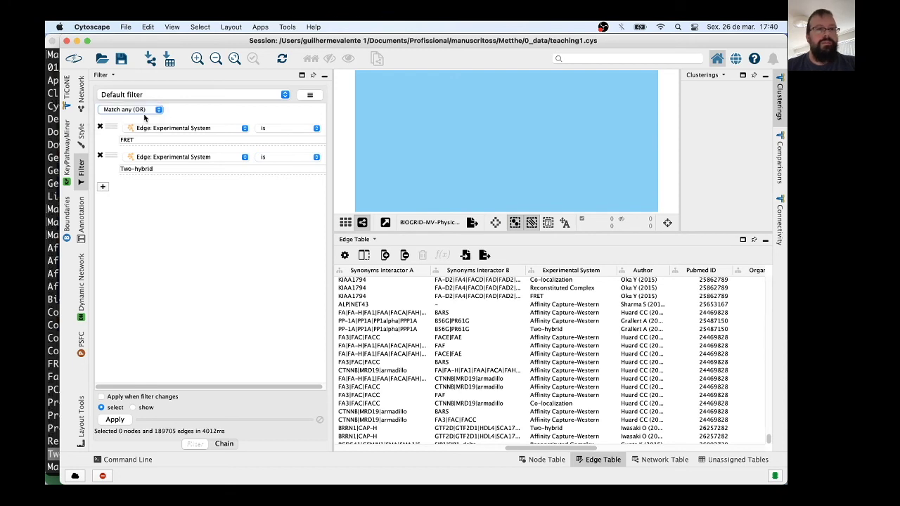
pyautogui.click(115, 420)
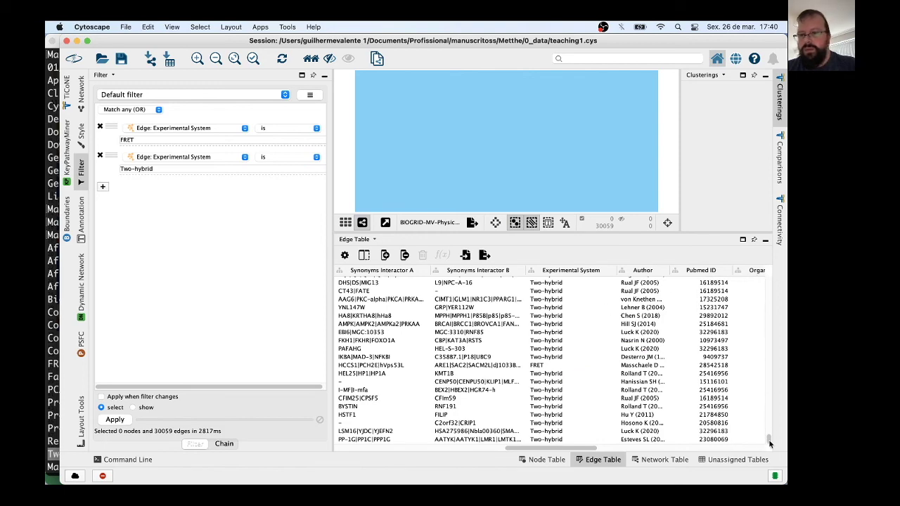
# Enlarge the edge table and select all 30059 filtered FRET/Two-hybrid edge rows with Cmd+A.
pyautogui.moveTo(770, 426); pyautogui.dragTo(767, 270)
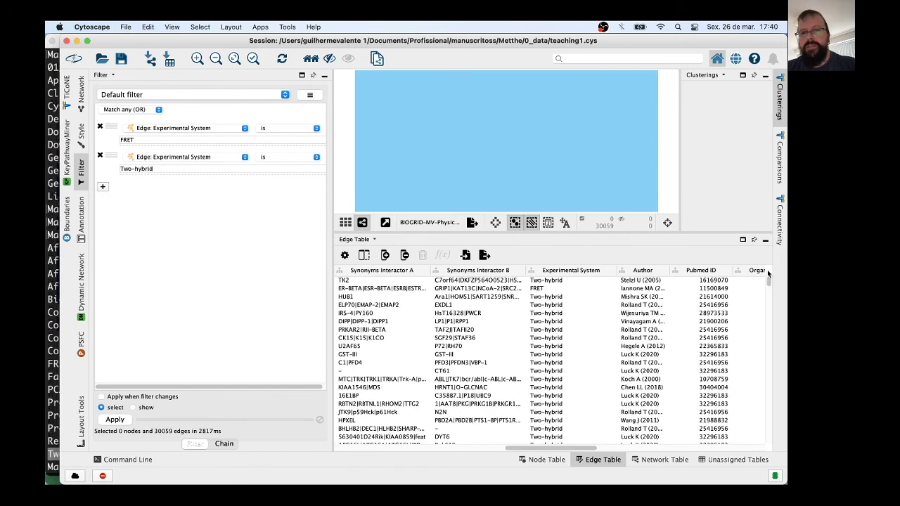
pyautogui.click(437, 362)
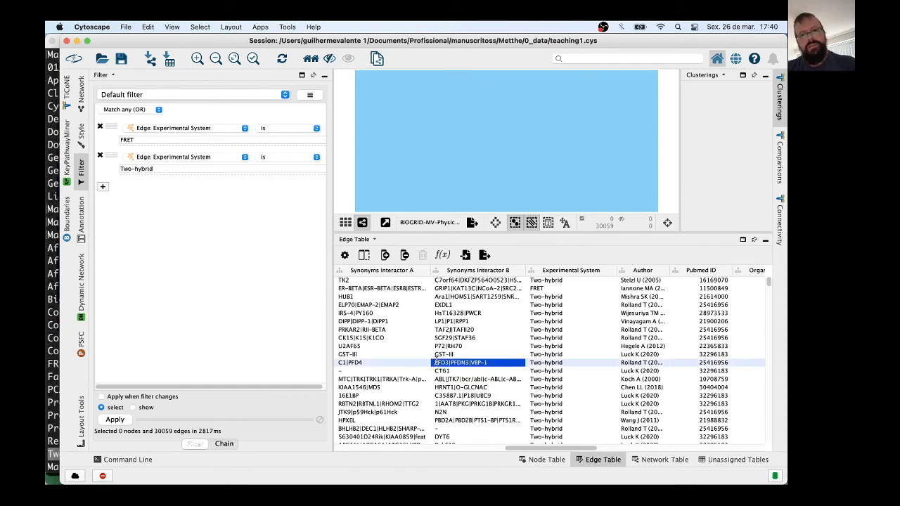
pyautogui.click(437, 360)
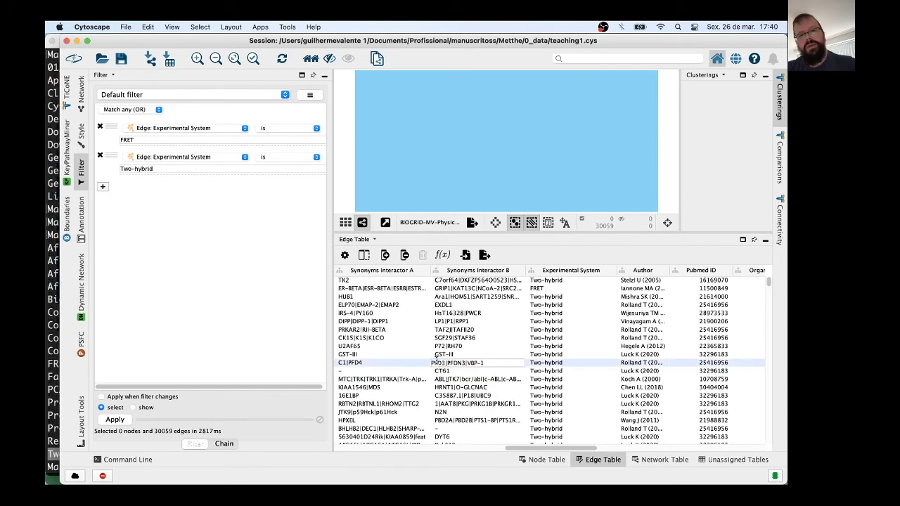
pyautogui.press('super+a')
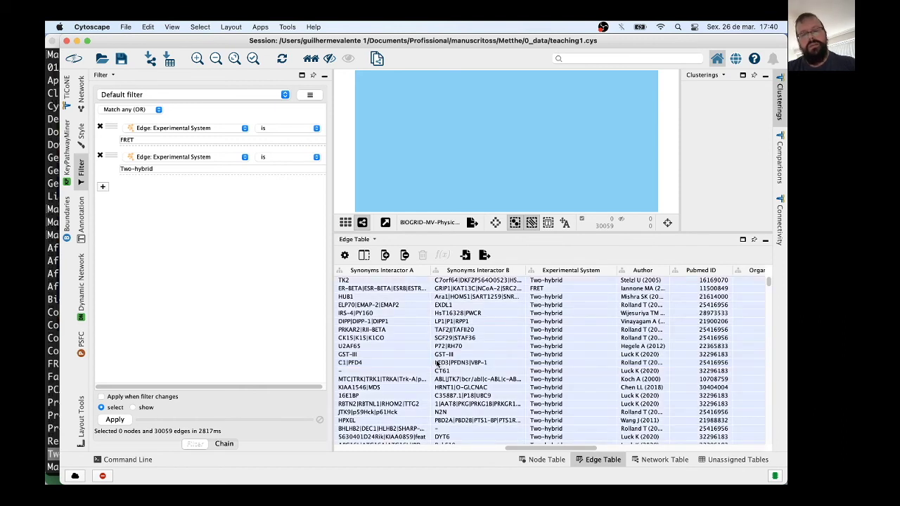
# Create network BIOGRID-MV-Physical-4.3.195.tab2.txt(2) from the selected nodes and edges, and show the network list.
pyautogui.click(126, 27)
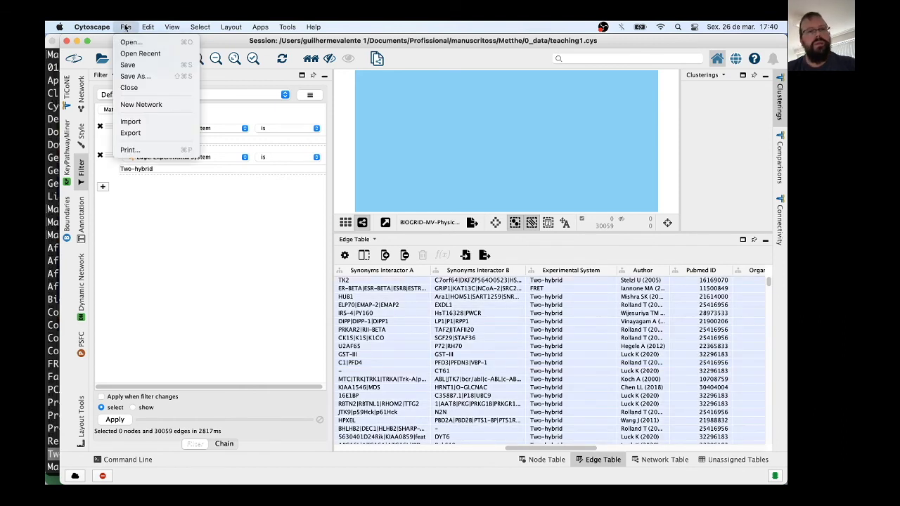
pyautogui.moveTo(146, 105)
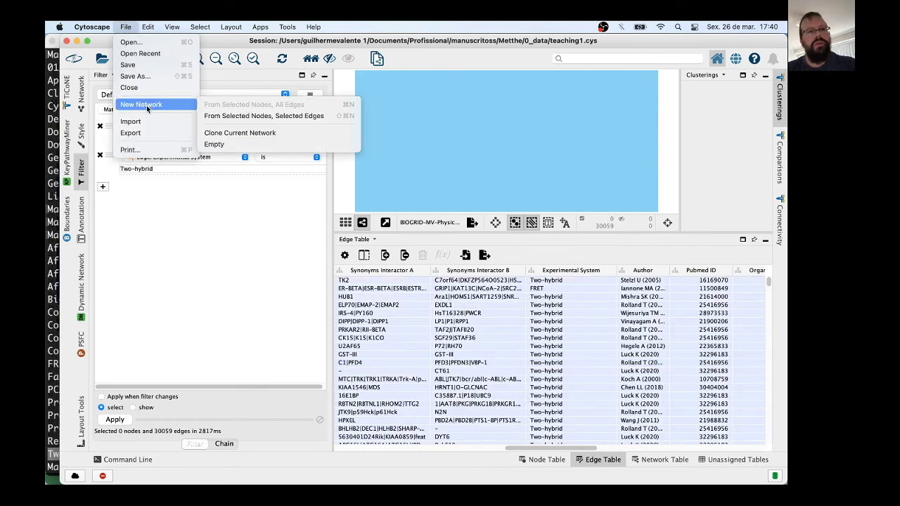
pyautogui.click(263, 120)
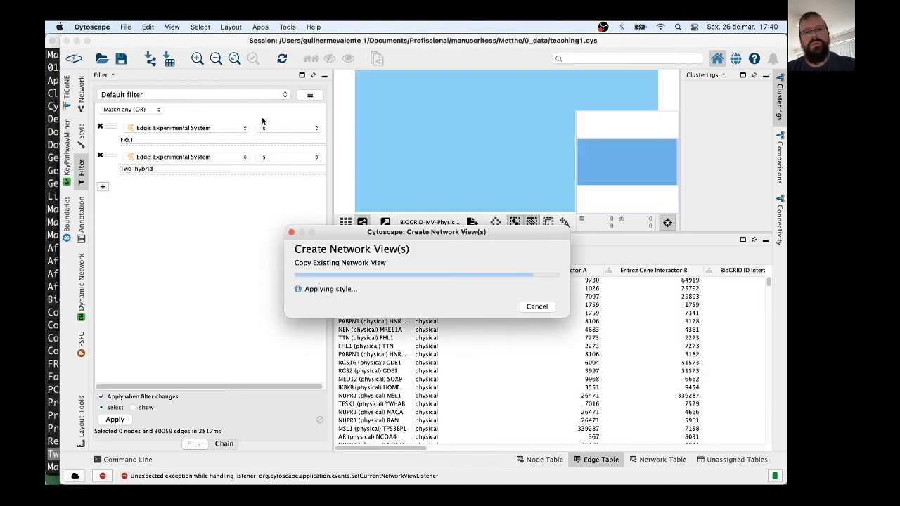
pyautogui.click(82, 99)
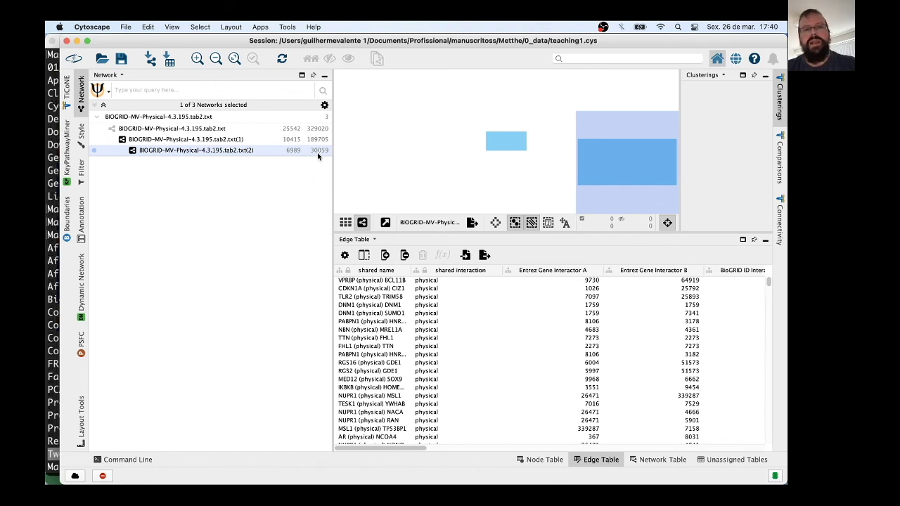
# Apply the preferred layout to the new FRET/Two-hybrid network.
pyautogui.click(259, 28)
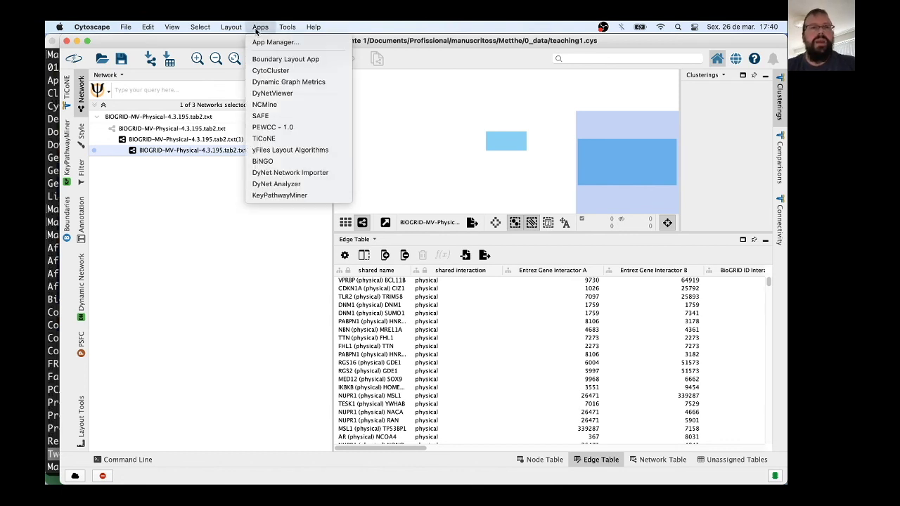
pyautogui.moveTo(235, 28)
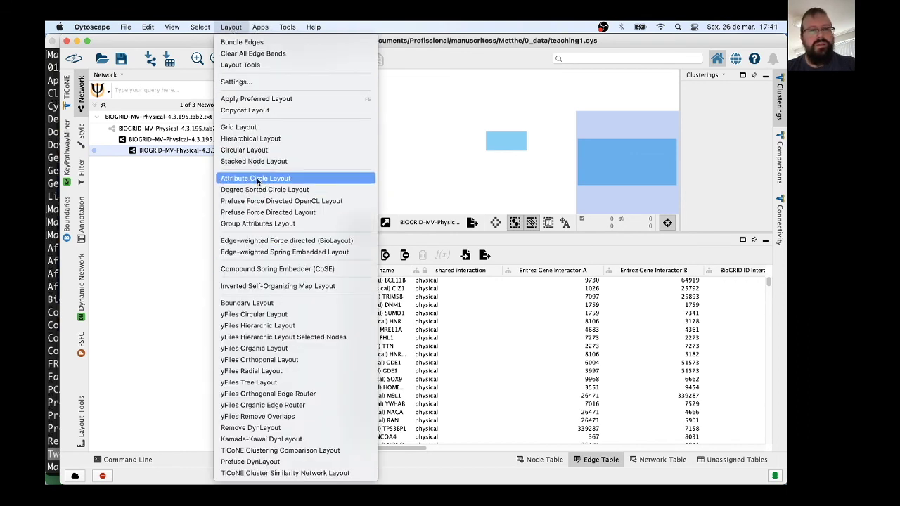
pyautogui.moveTo(257, 181)
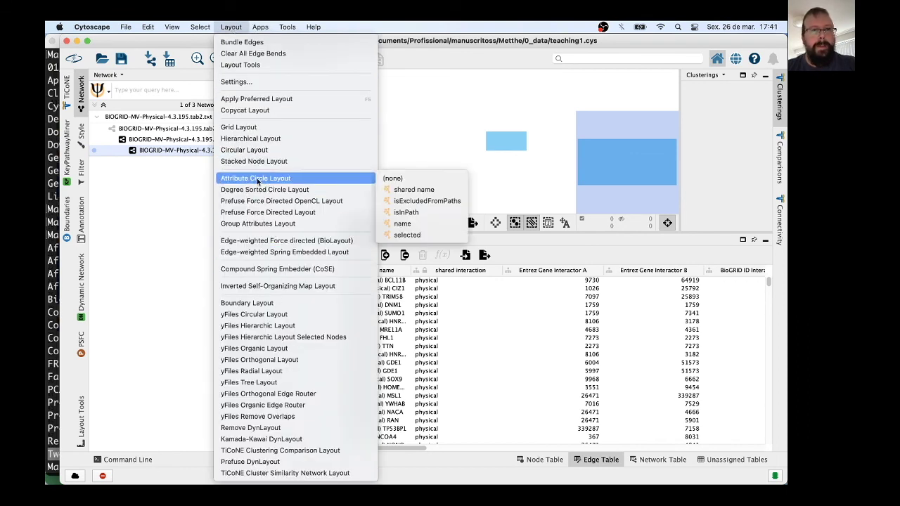
pyautogui.click(242, 99)
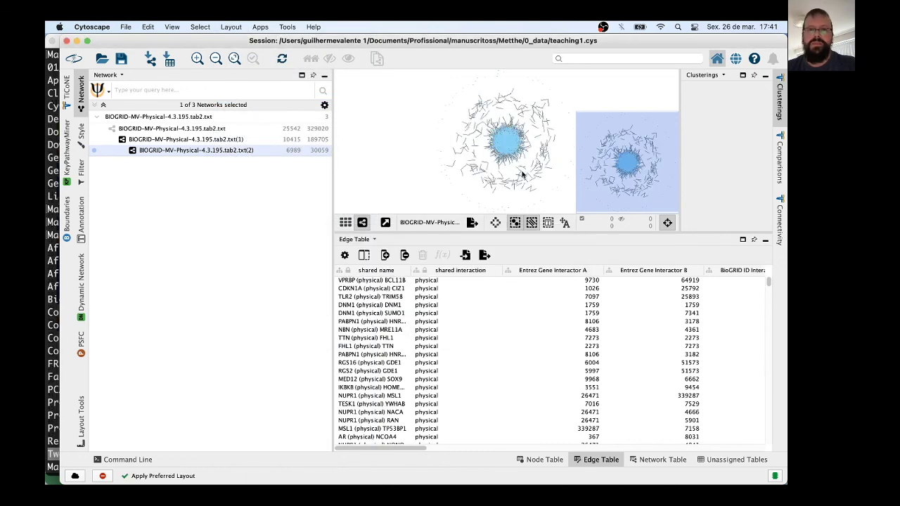
# Zoom and pan the canvas to inspect the dense central cluster and surrounding components.
pyautogui.scroll(10, 504, 145)
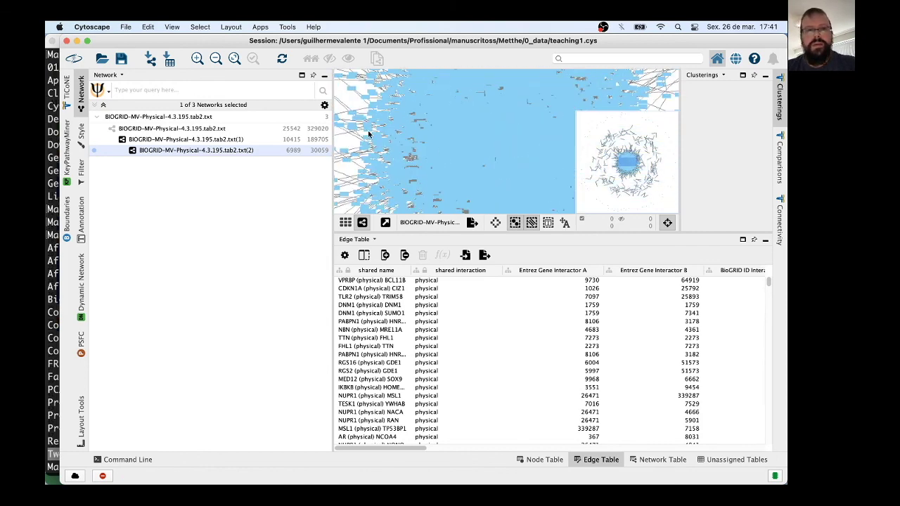
pyautogui.moveTo(348, 145); pyautogui.dragTo(484, 181)
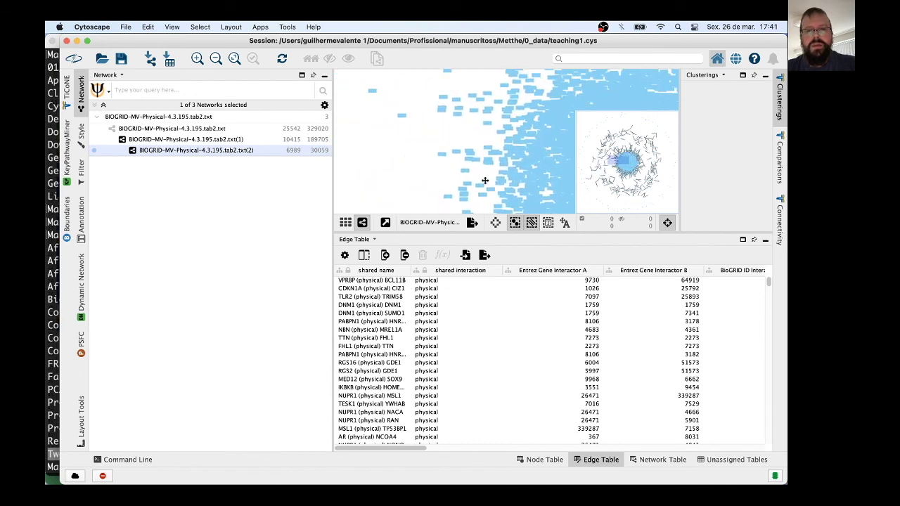
pyautogui.scroll(8, 485, 180)
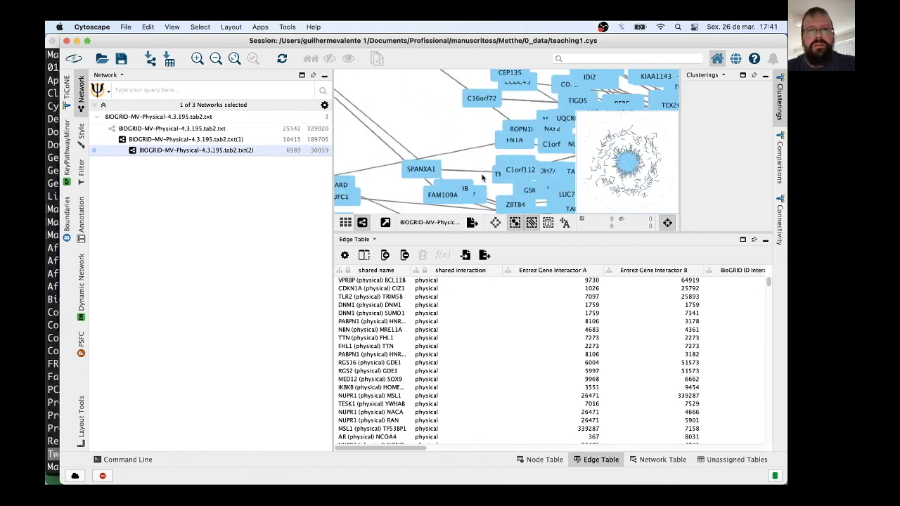
pyautogui.scroll(-2, 482, 178)
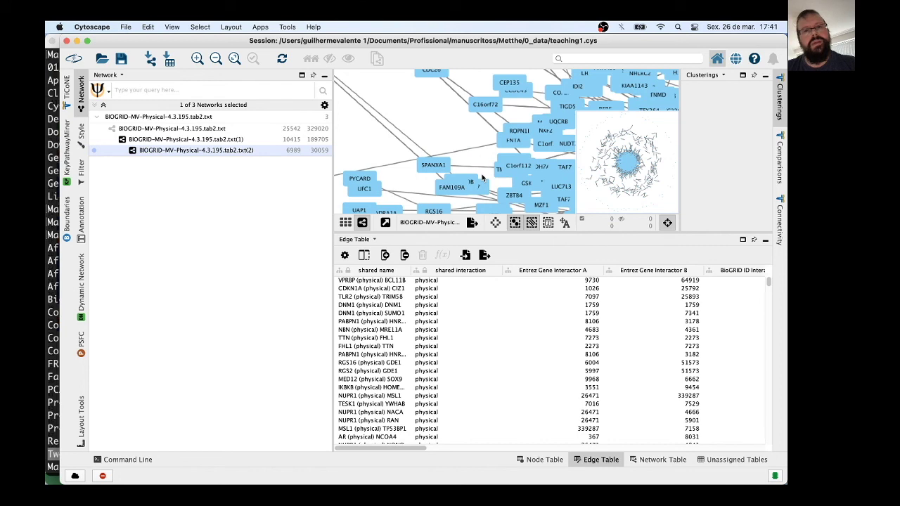
pyautogui.scroll(-5, 482, 178)
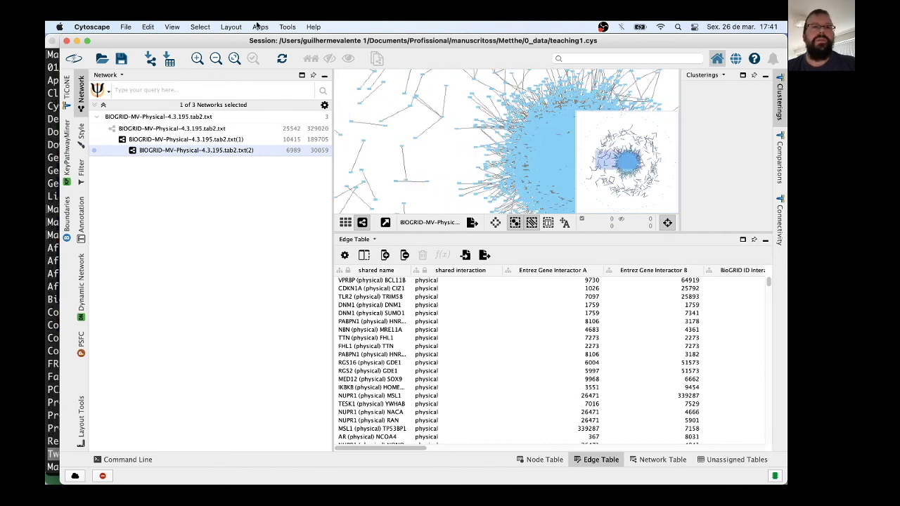